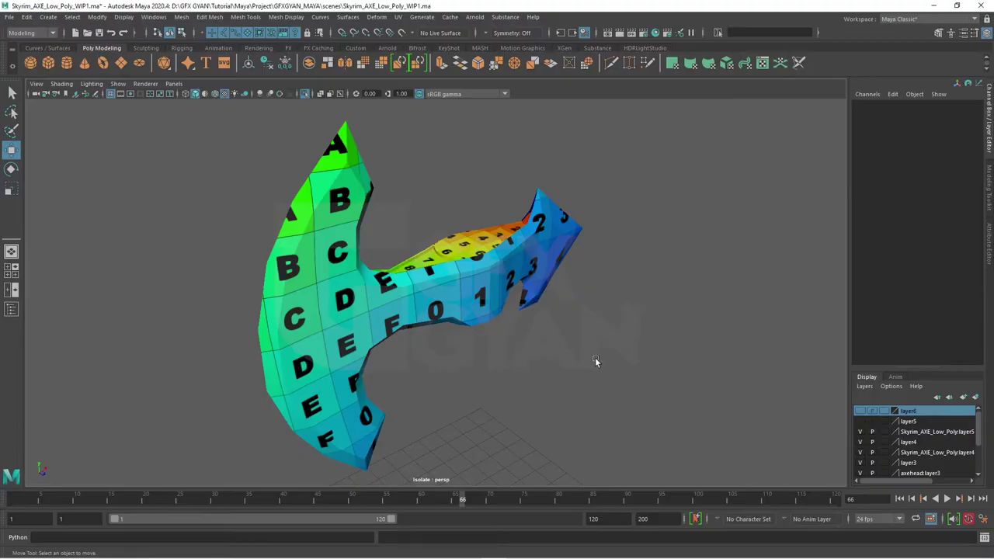
Step: Orbit the perspective view around the checker-textured Skyrim axe head
left_click_drag(594, 358, 544, 349, "alt")
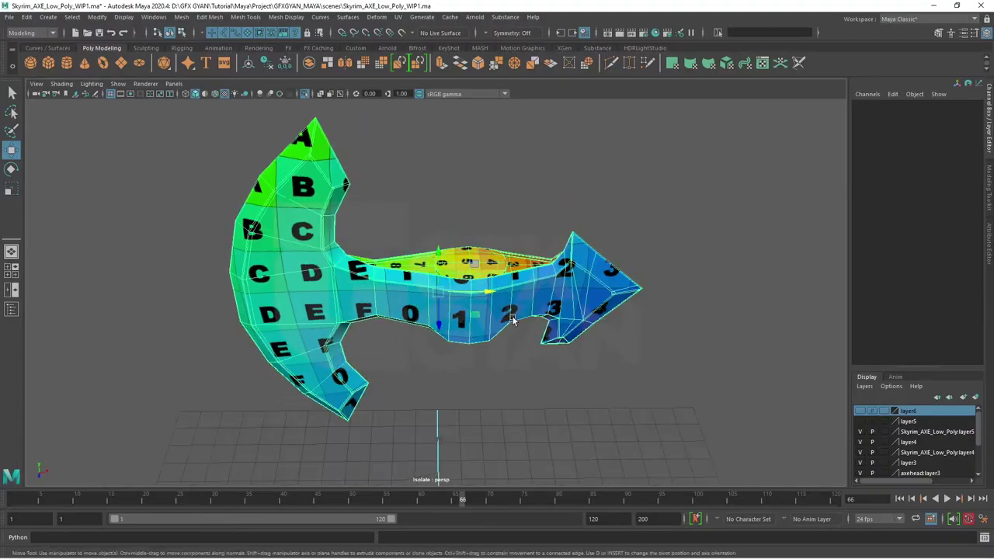
Step: Select the axe head and show its UV shells in the UV Editor
left_click(466, 311)
left_click(762, 62)
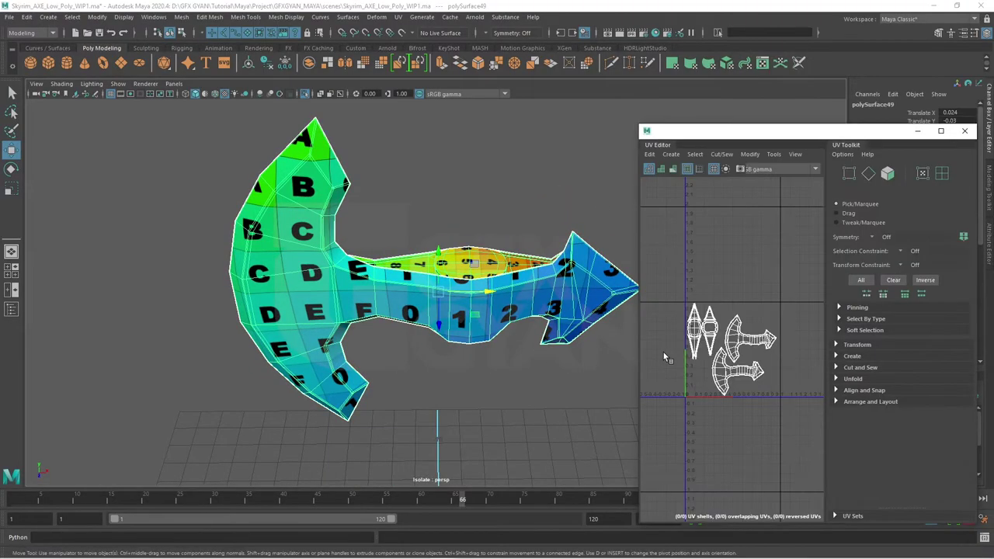
scroll(699, 389, "up", 3)
scroll(749, 367, "down", 2)
scroll(750, 367, "down", 2)
middle_click_drag(751, 364, 735, 400, "alt")
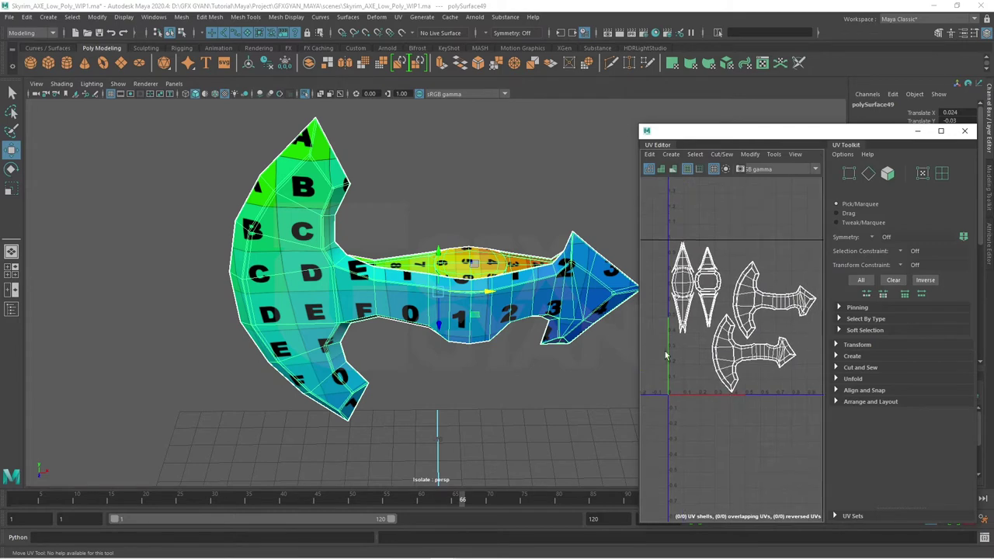
mouse_move(370, 357)
left_mouse_down("alt")
mouse_move(421, 288)
mouse_move(531, 309)
mouse_move(421, 339)
mouse_move(426, 292)
left_mouse_up("alt")
left_click_drag(474, 348, 479, 349, "alt")
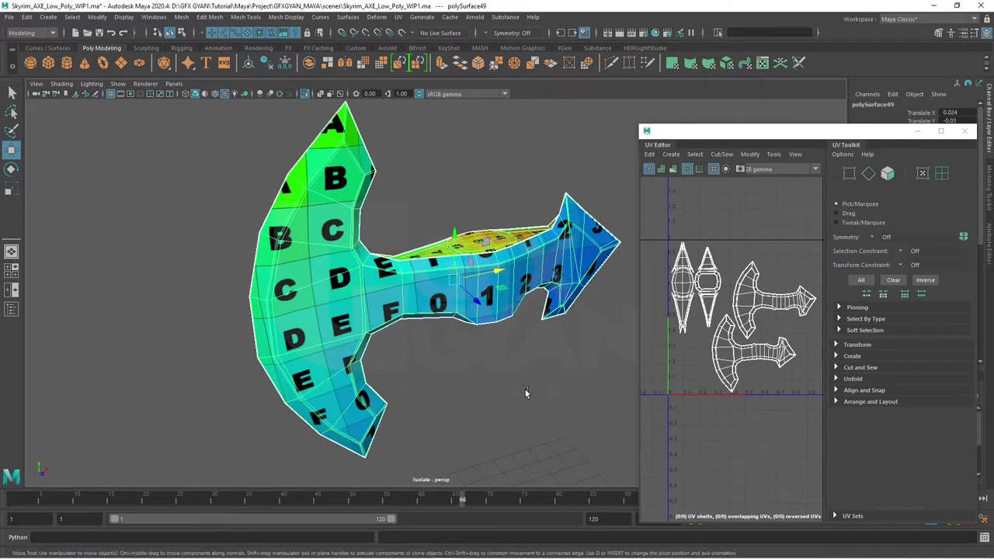
mouse_move(525, 389)
left_mouse_down("alt")
mouse_move(498, 368)
mouse_move(510, 378)
left_mouse_up("alt")
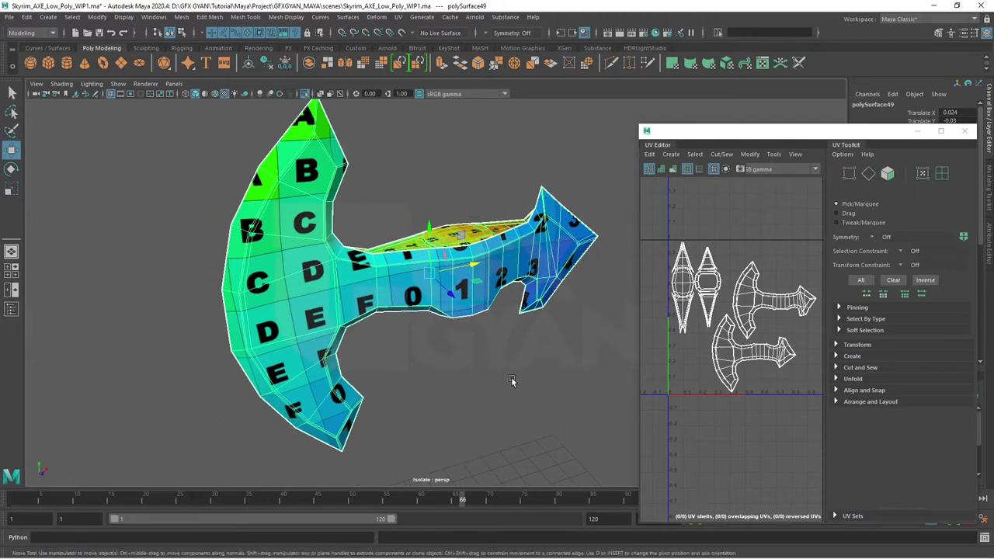
Step: Deselect the axe head, exit Isolate Select, and select the handle (pCube2)
left_click(511, 378)
key("ctrl+1")
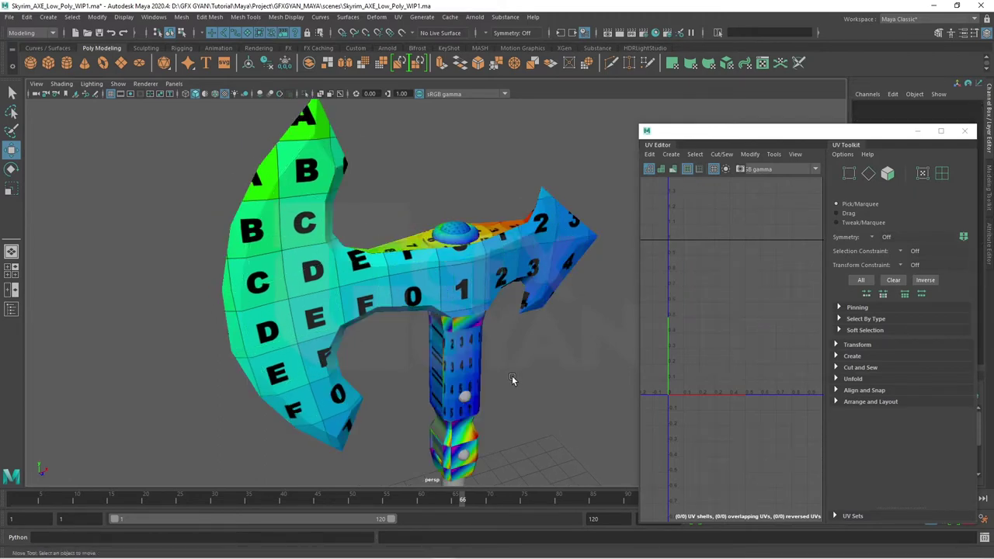
left_click(483, 348)
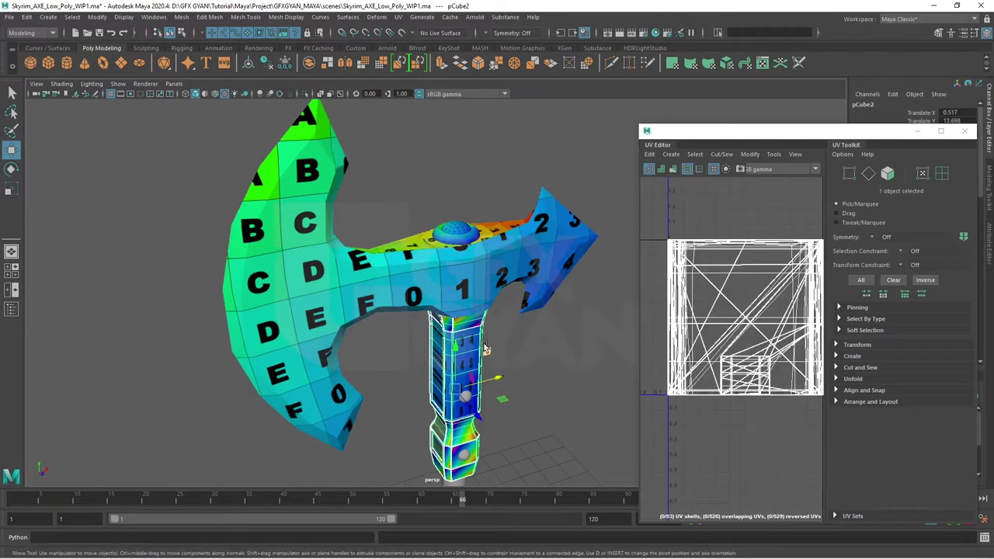
mouse_move(480, 360)
left_mouse_down("alt")
mouse_move(532, 330)
mouse_move(481, 295)
left_mouse_up("alt")
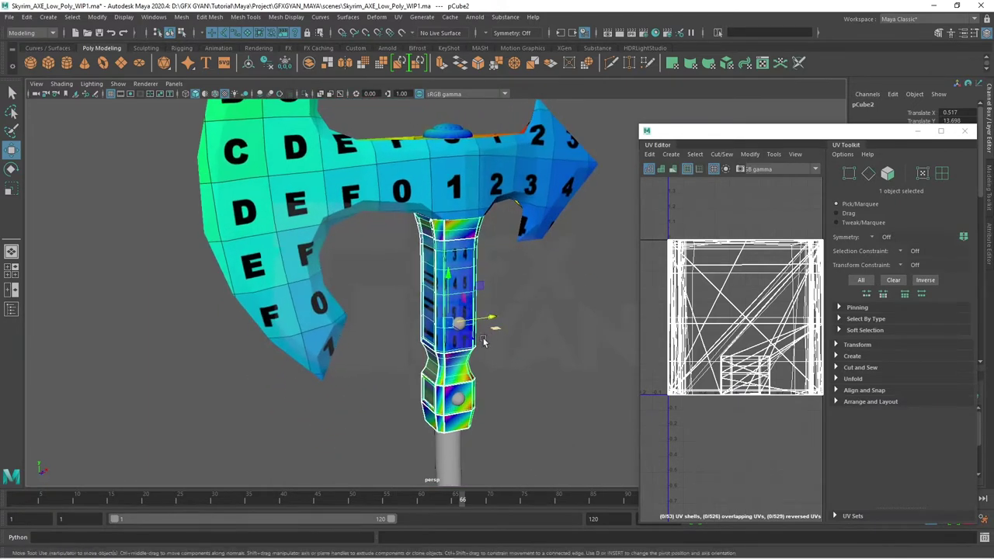
scroll(463, 261, "up", 5)
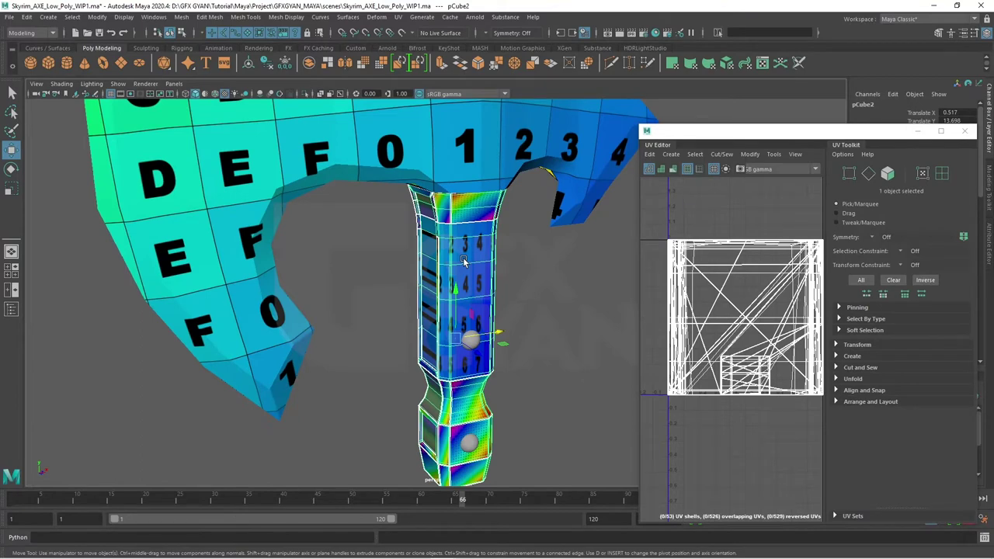
Step: Isolate the handle and tumble around it to inspect its end from below
key("ctrl+1")
scroll(737, 330, "down", 4)
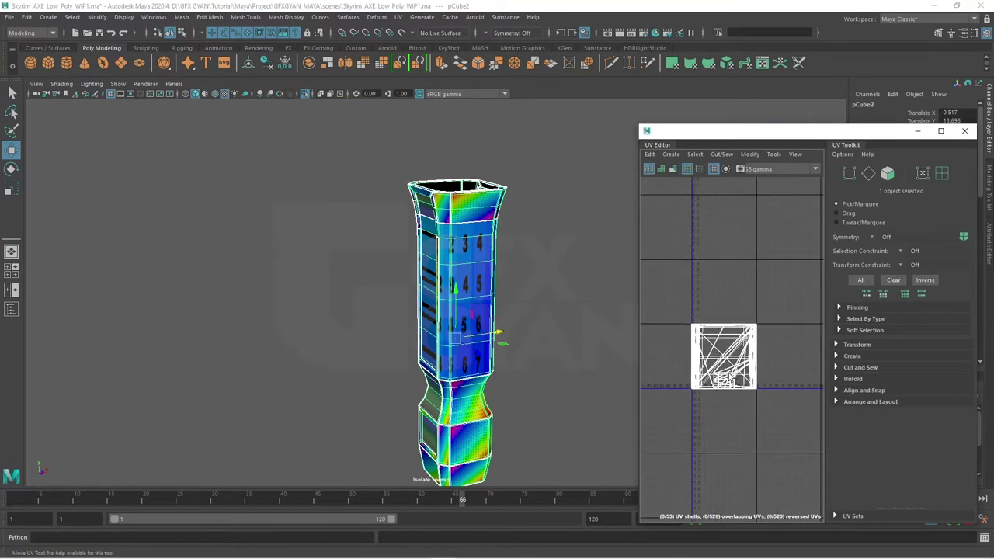
scroll(726, 341, "up", 4)
scroll(708, 359, "down", 2)
scroll(713, 356, "up", 4)
scroll(722, 365, "down", 3)
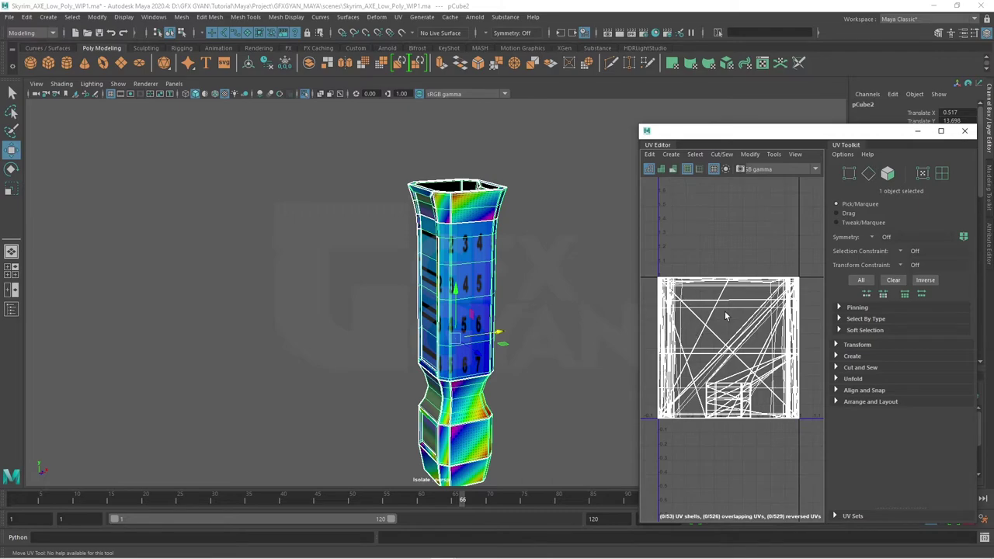
mouse_move(516, 333)
left_mouse_down("alt")
mouse_move(473, 273)
mouse_move(558, 269)
mouse_move(396, 219)
mouse_move(403, 241)
mouse_move(465, 263)
mouse_move(524, 264)
mouse_move(326, 278)
mouse_move(435, 284)
mouse_move(476, 266)
mouse_move(444, 267)
mouse_move(461, 257)
mouse_move(391, 231)
left_mouse_up("alt")
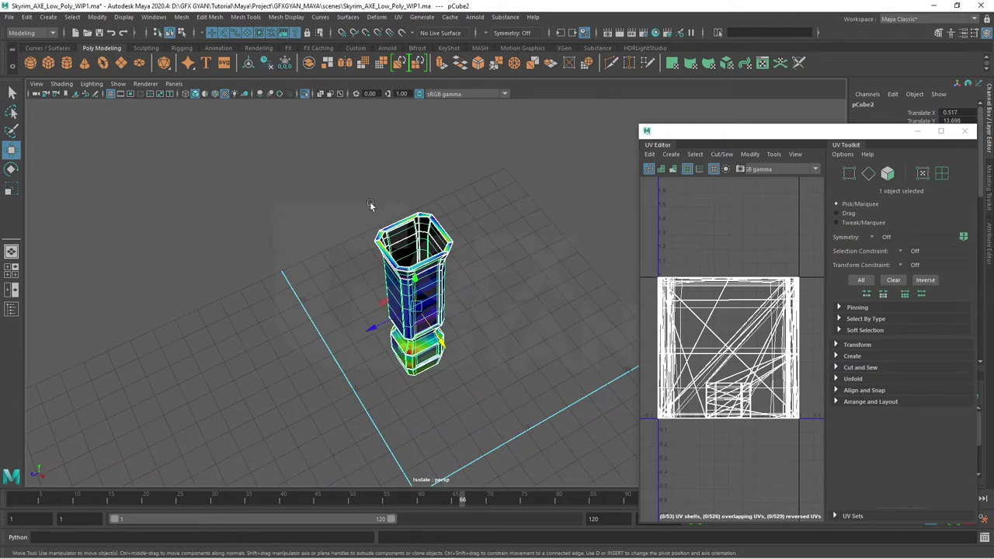
mouse_move(338, 268)
left_mouse_down("alt")
mouse_move(438, 305)
mouse_move(510, 346)
mouse_move(587, 350)
mouse_move(432, 329)
mouse_move(286, 117)
left_mouse_up("alt")
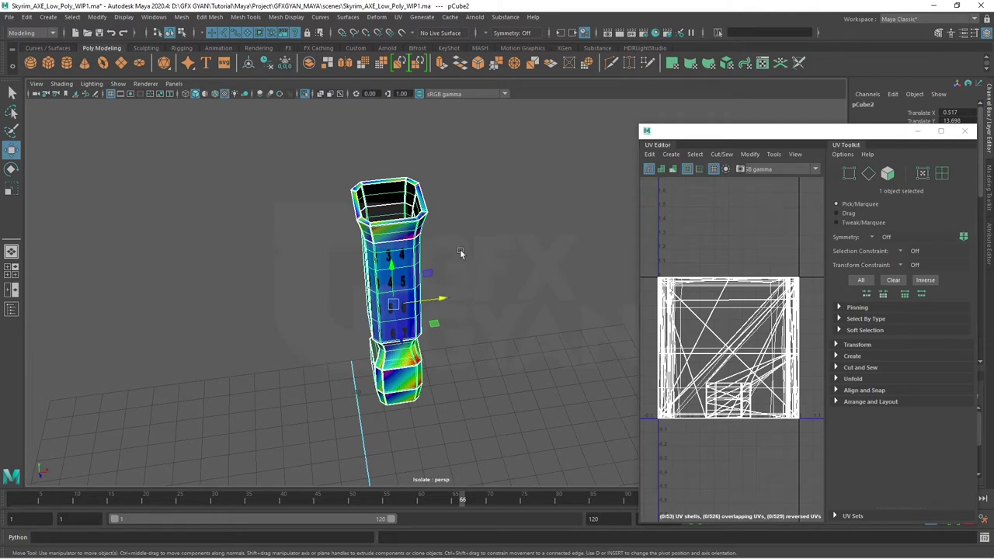
Step: Frame the handle and move in close to examine its top and waist
left_click(398, 16)
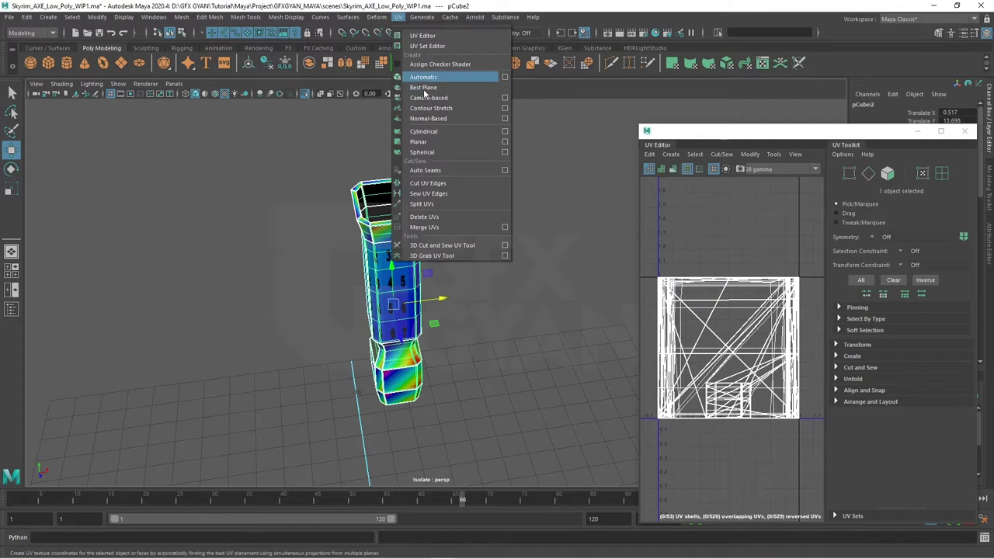
left_click(503, 309)
key("f")
mouse_move(399, 260)
left_mouse_down("alt")
mouse_move(437, 342)
mouse_move(466, 326)
left_mouse_up("alt")
left_click(398, 16)
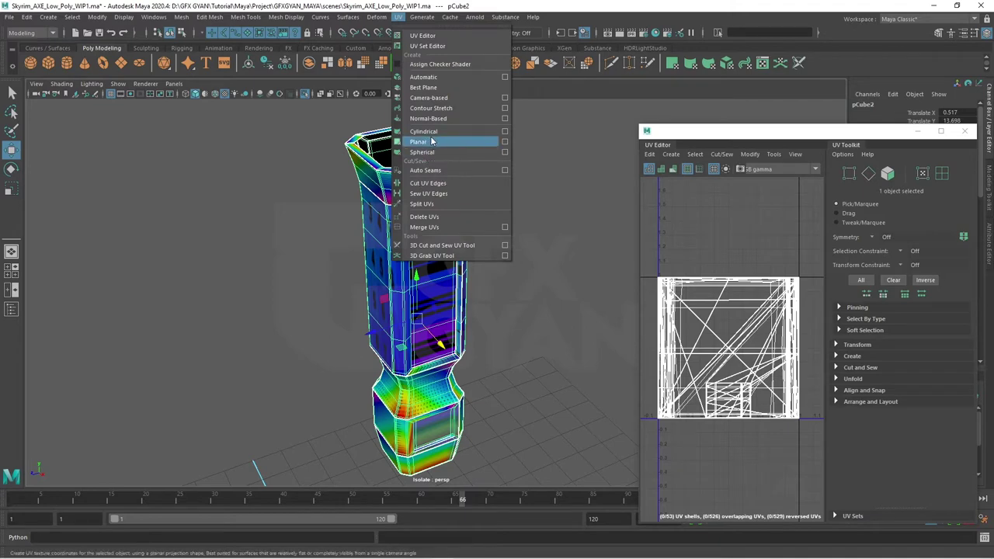
left_click(538, 342)
mouse_move(538, 342)
right_mouse_down("alt")
mouse_move(501, 388)
mouse_move(502, 357)
right_mouse_up("alt")
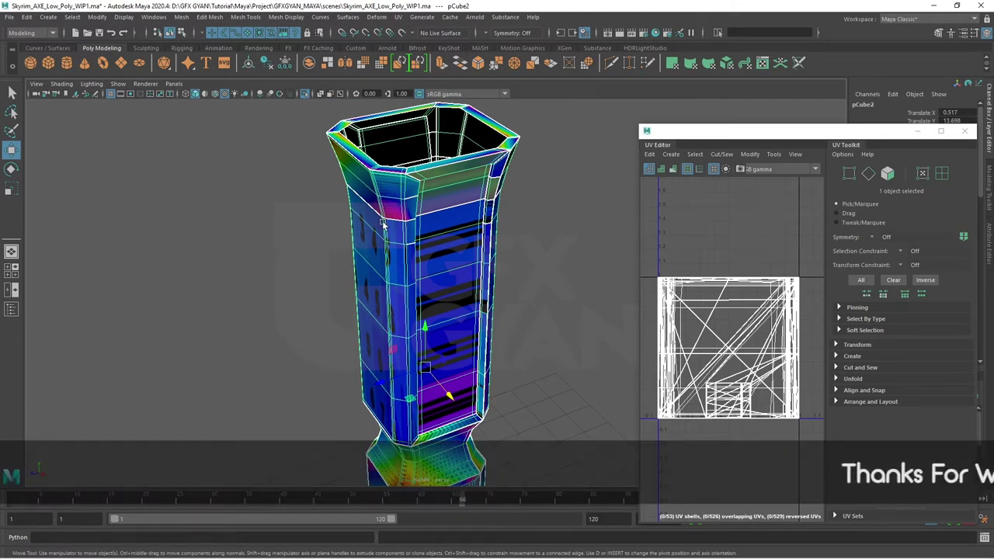
mouse_move(444, 395)
right_mouse_down("alt")
mouse_move(396, 319)
mouse_move(418, 293)
right_mouse_up("alt")
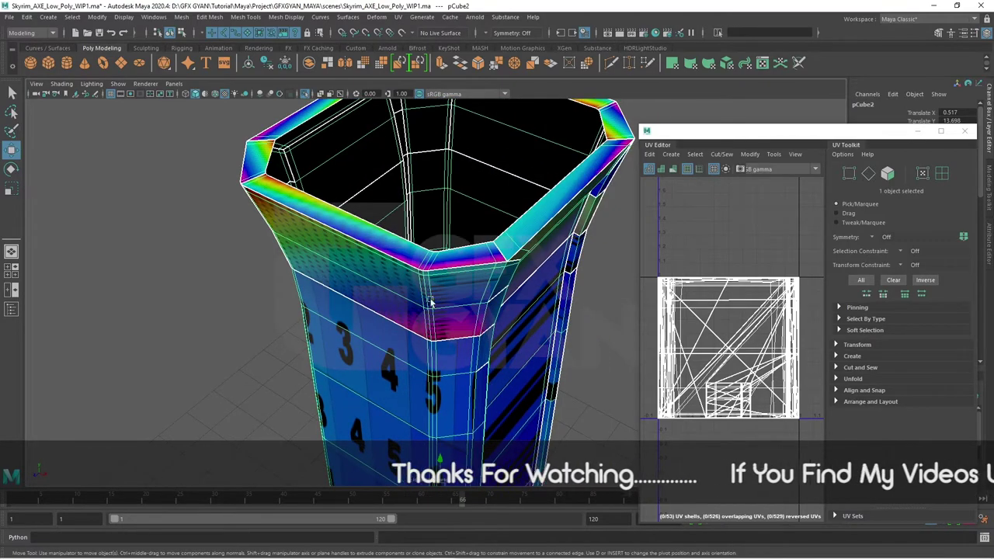
left_click_drag(443, 376, 410, 310, "alt")
mouse_move(410, 311)
middle_mouse_down("alt")
mouse_move(378, 337)
mouse_move(395, 301)
middle_mouse_up("alt")
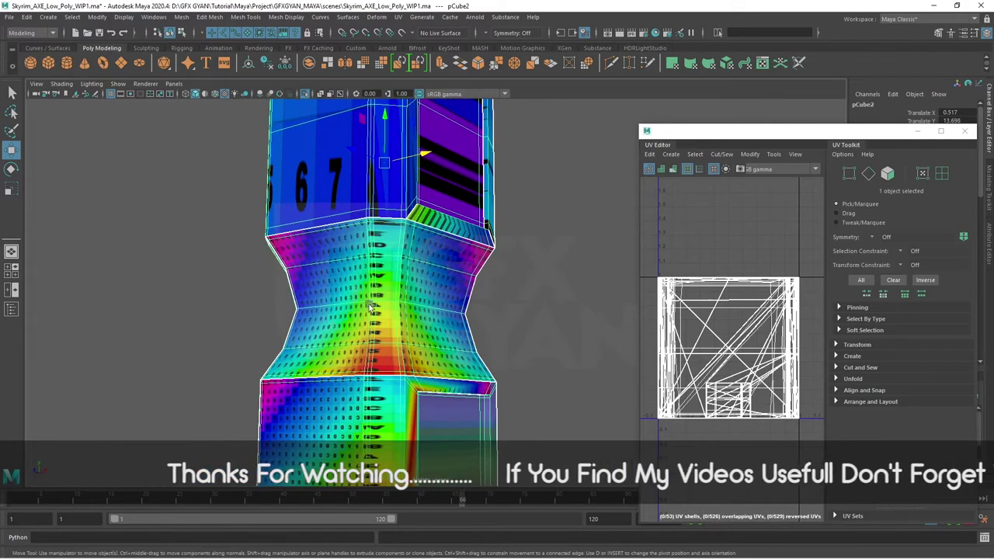
scroll(396, 301, "down", 5)
left_click_drag(495, 251, 487, 296, "alt")
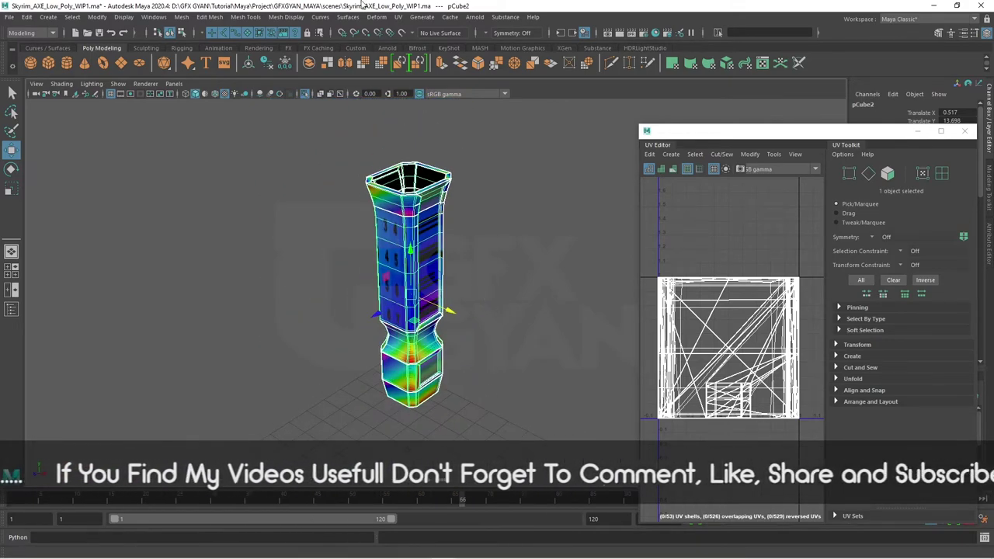
Step: Apply UV > Automatic mapping to the handle and return to Object Mode
left_click(400, 17)
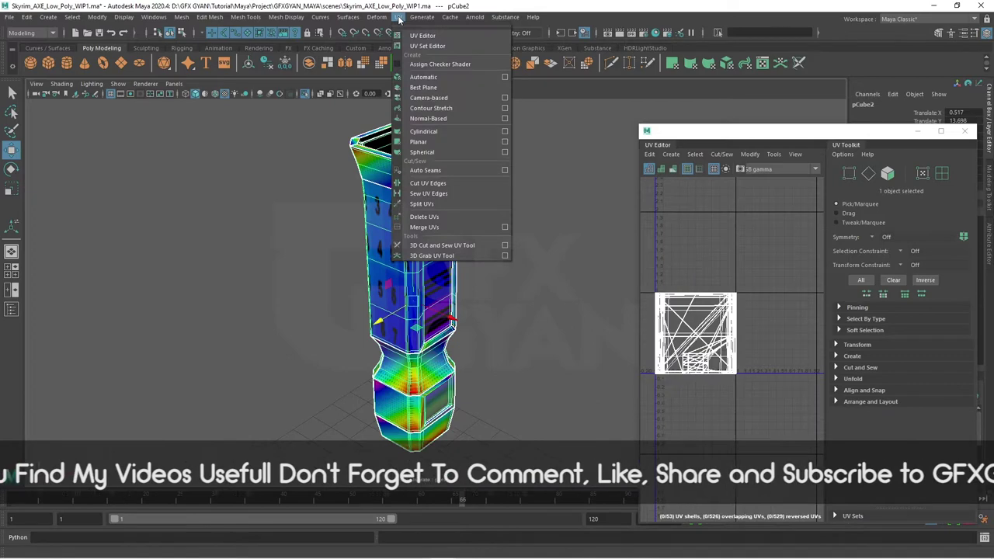
left_click(423, 78)
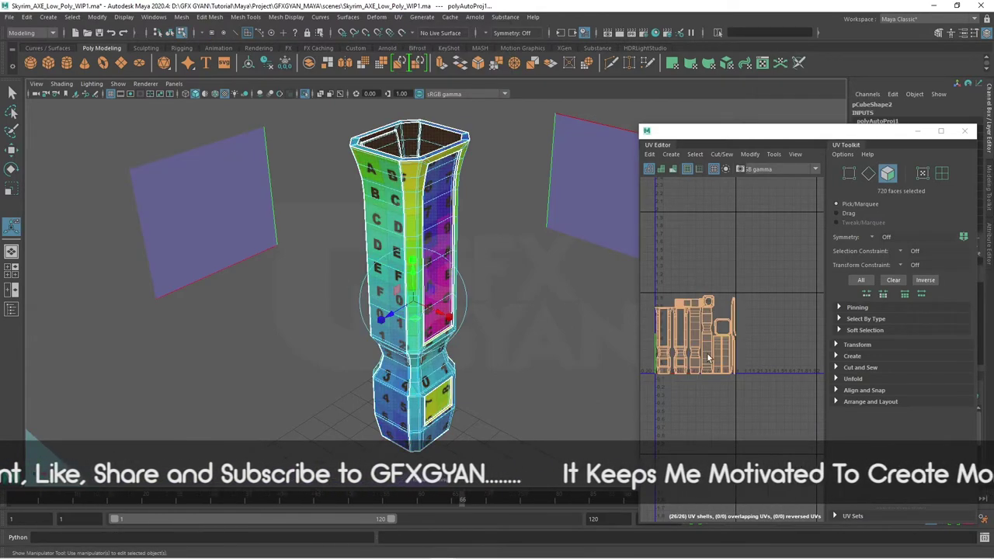
scroll(747, 371, "up", 2)
scroll(747, 371, "up", 3)
scroll(747, 371, "up", 2)
scroll(747, 371, "up", 2)
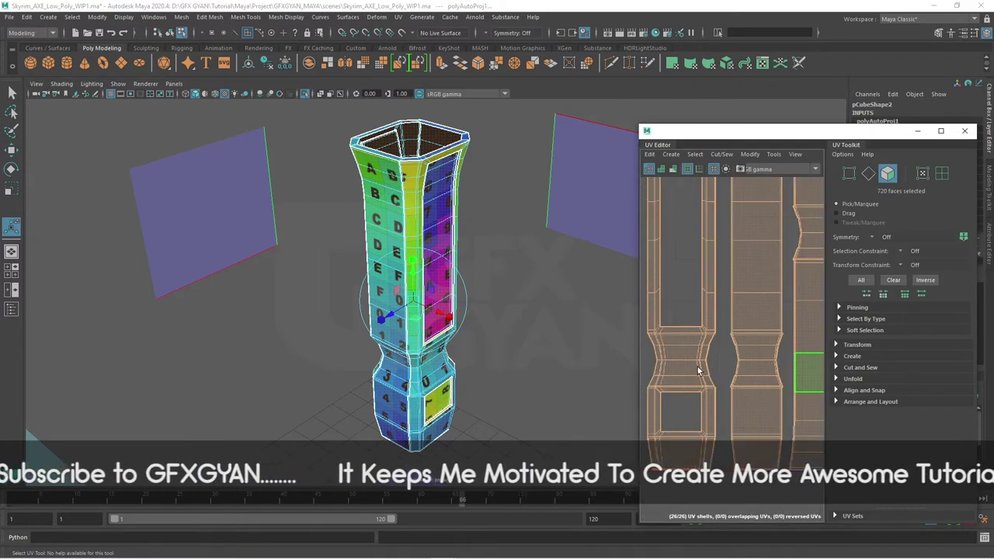
scroll(747, 372, "up", 2)
scroll(746, 371, "up", 2)
scroll(751, 364, "down", 2)
scroll(753, 365, "down", 2)
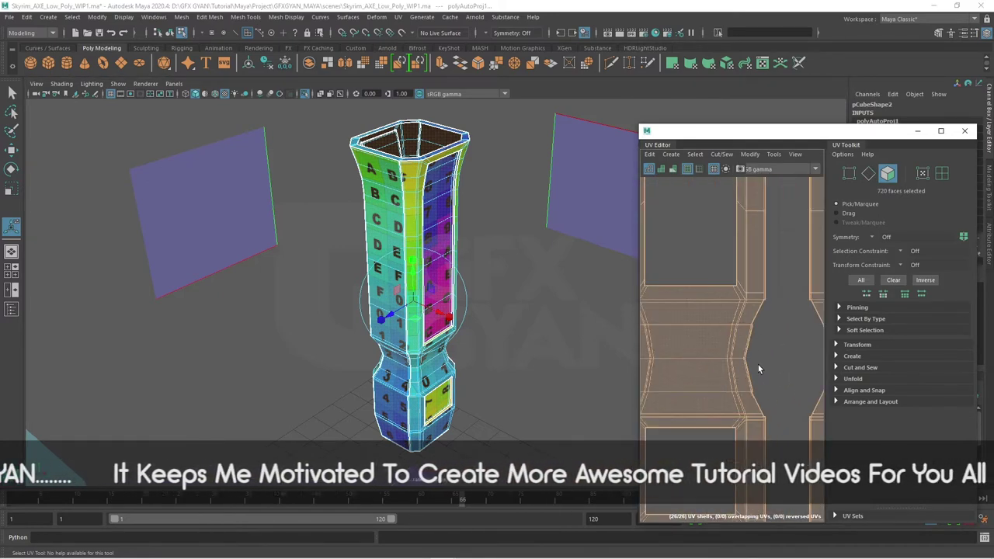
scroll(747, 400, "down", 3)
scroll(747, 388, "down", 2)
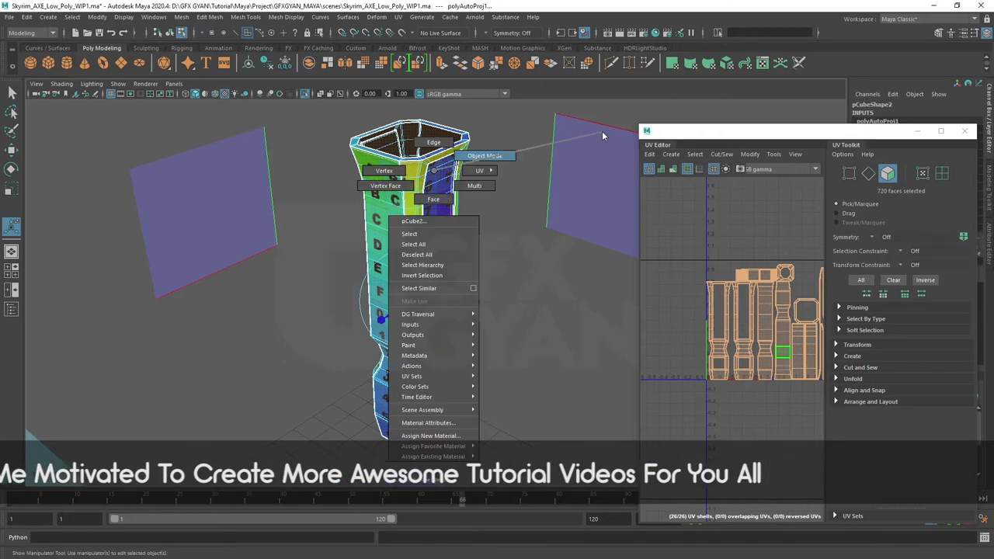
right_click_drag(443, 218, 482, 198)
Step: Maximize the UV Editor and zoom in on the top shells and UV origin
left_click(941, 130)
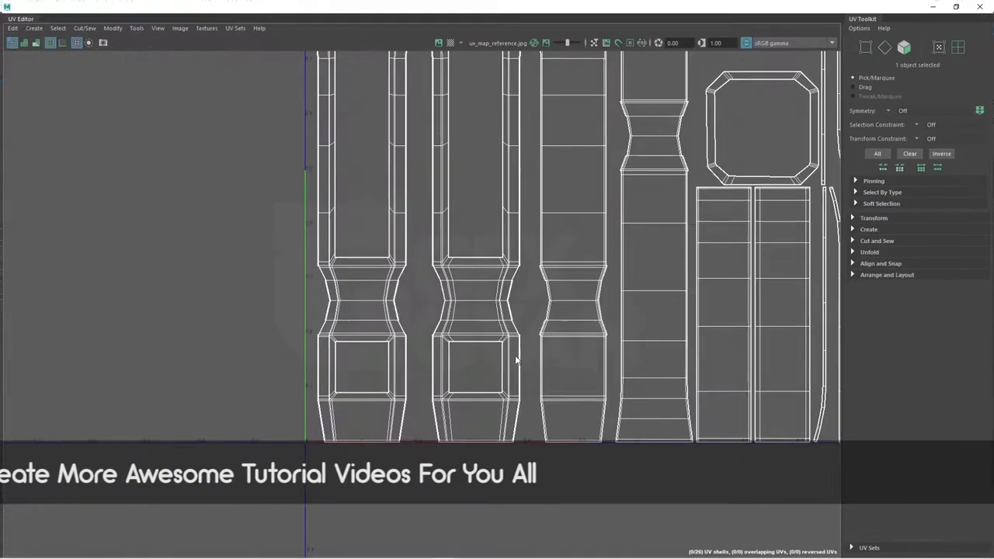
scroll(578, 338, "down", 2)
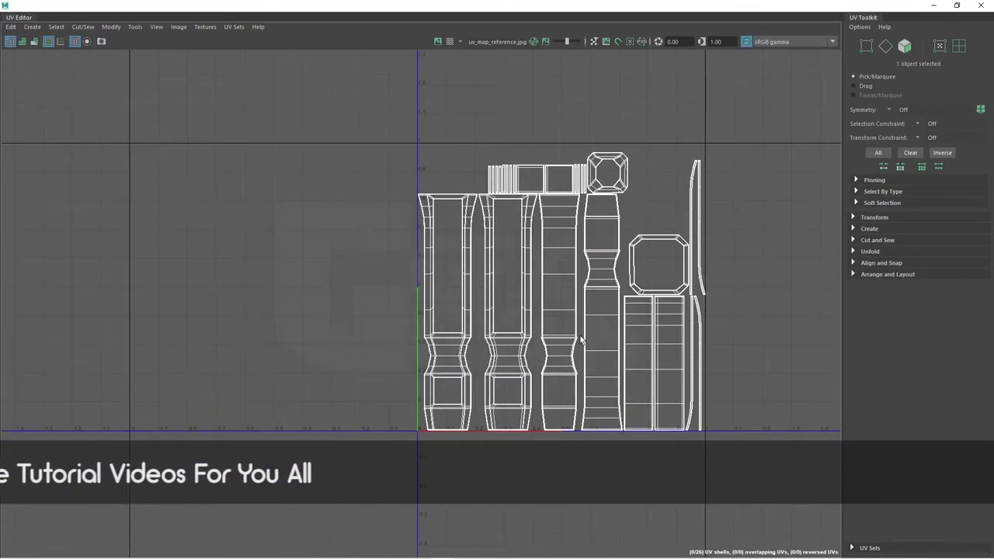
scroll(581, 340, "up", 1)
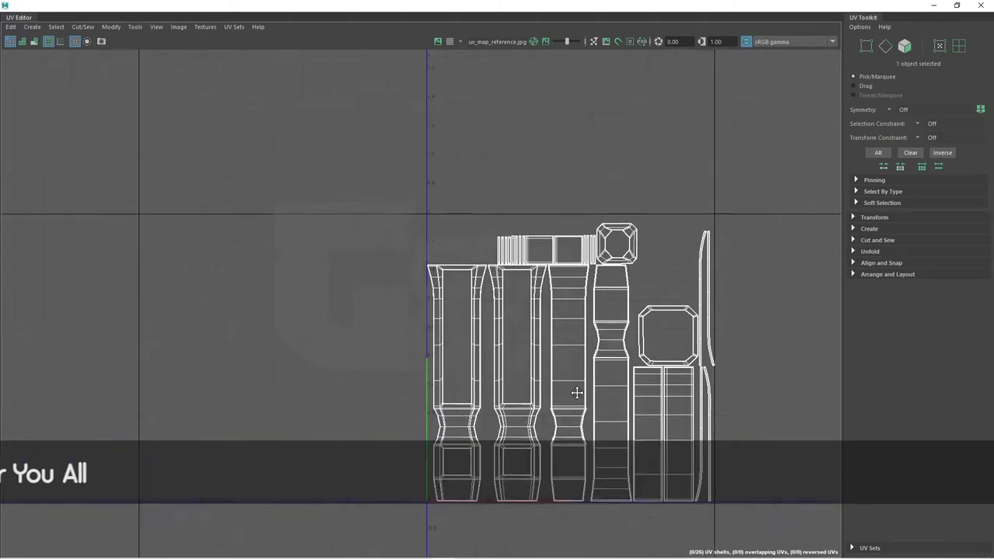
scroll(552, 318, "up", 2)
scroll(520, 295, "up", 2)
scroll(487, 273, "up", 3)
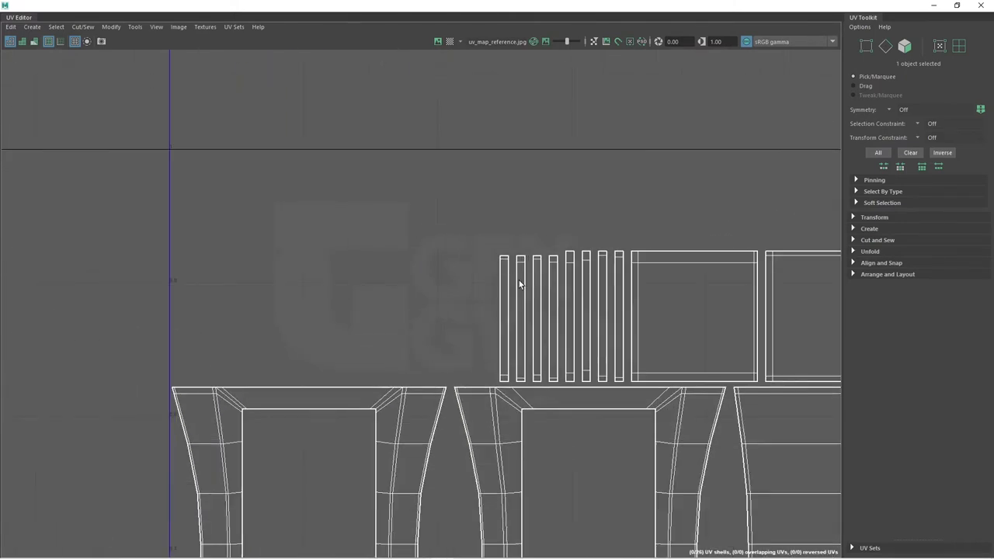
scroll(520, 275, "down", 1)
scroll(559, 284, "up", 4)
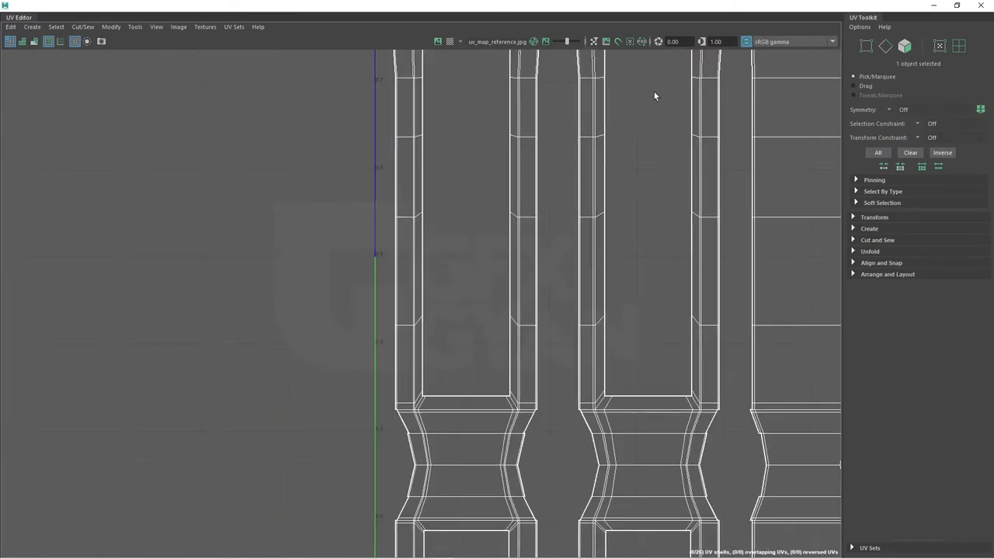
scroll(543, 156, "up", 1)
mouse_move(412, 239)
middle_mouse_down("alt")
mouse_move(453, 412)
mouse_move(531, 177)
middle_mouse_up("alt")
scroll(520, 177, "down", 2)
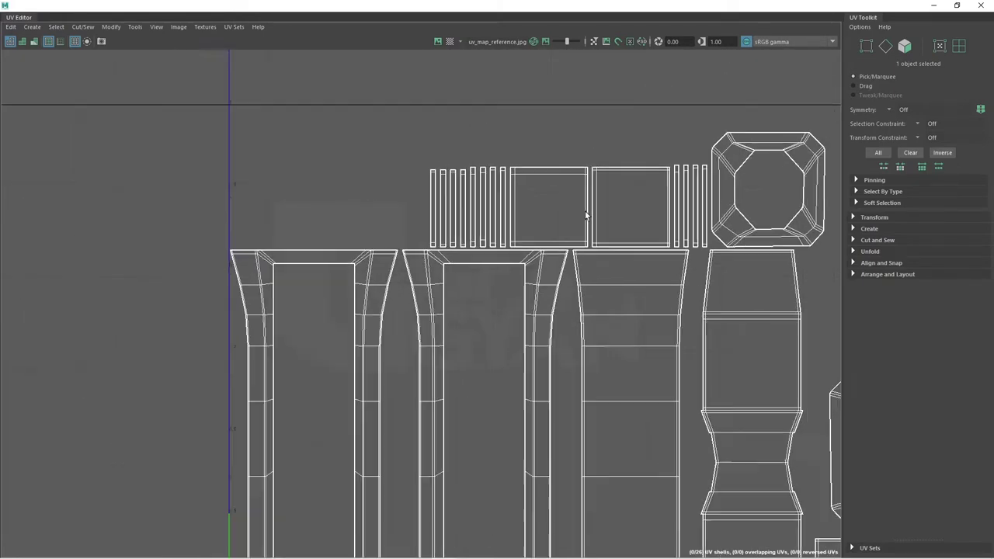
mouse_move(578, 392)
middle_mouse_down("alt")
mouse_move(575, 189)
mouse_move(541, 283)
middle_mouse_up("alt")
scroll(541, 283, "up", 2)
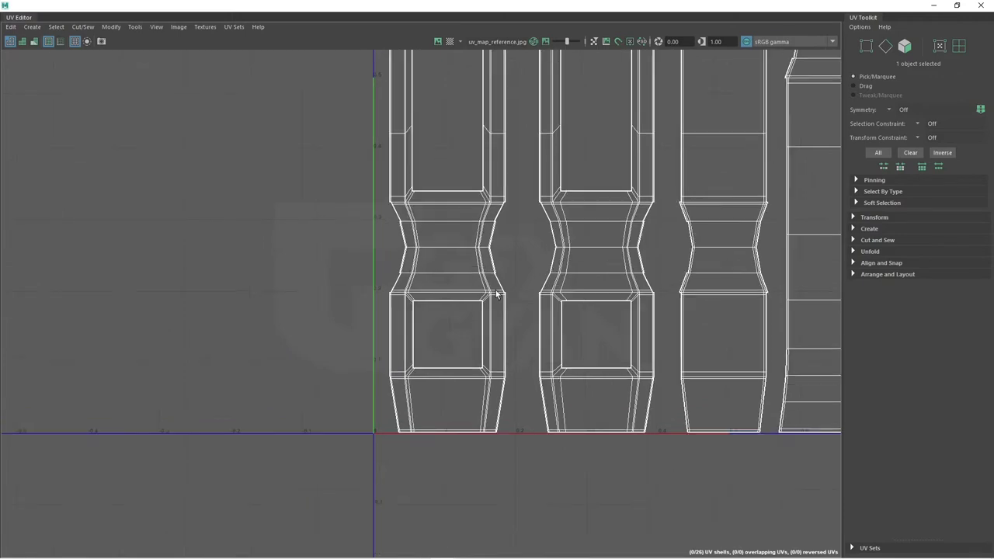
scroll(466, 259, "up", 1)
scroll(525, 339, "up", 3)
scroll(476, 247, "up", 2)
scroll(476, 247, "up", 1)
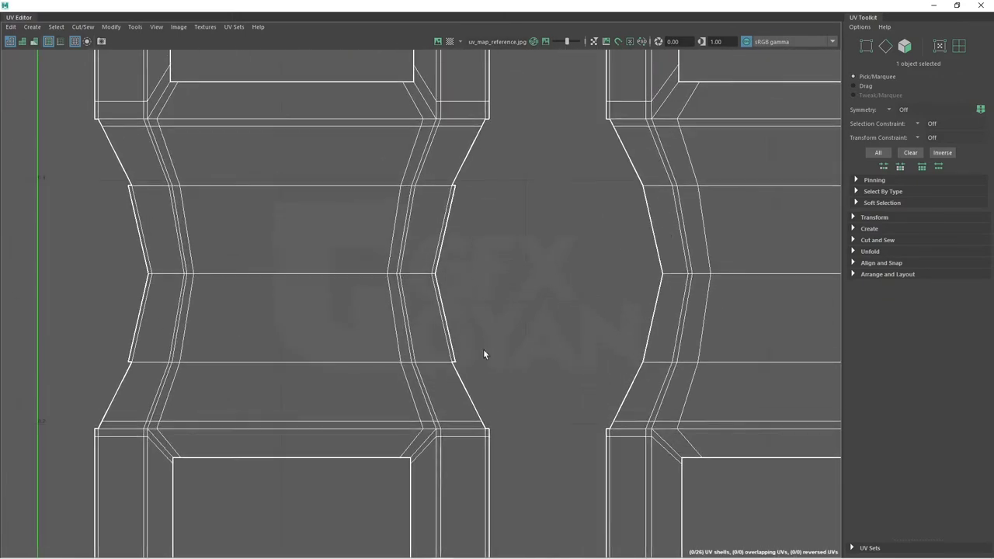
scroll(483, 349, "up", 1)
Step: Inspect the shell waists, the V axis and the box above them
mouse_move(700, 379)
middle_mouse_down("alt")
mouse_move(652, 308)
mouse_move(628, 207)
middle_mouse_up("alt")
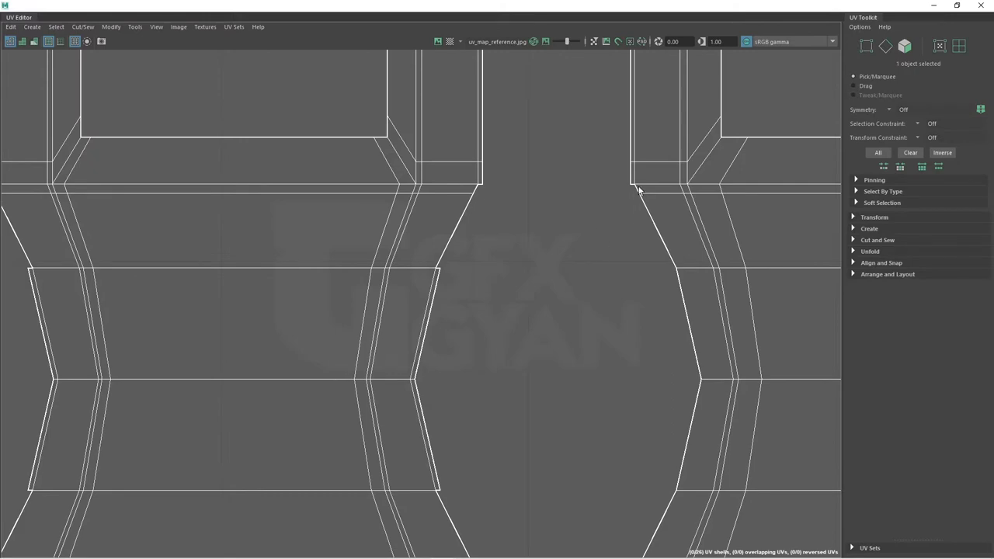
scroll(543, 194, "down", 2)
scroll(516, 185, "down", 1)
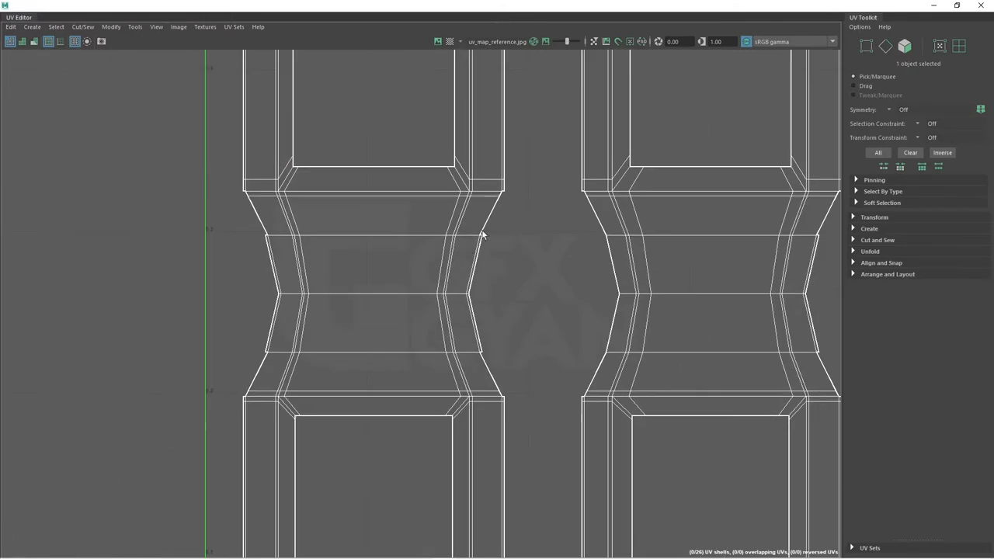
mouse_move(482, 233)
middle_mouse_down("alt")
mouse_move(611, 324)
mouse_move(593, 237)
middle_mouse_up("alt")
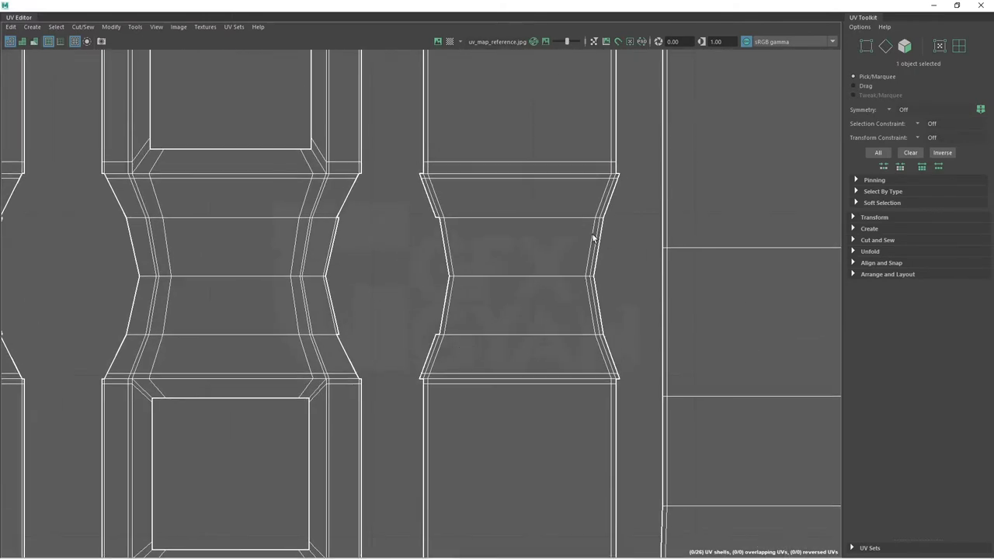
scroll(454, 364, "down", 3)
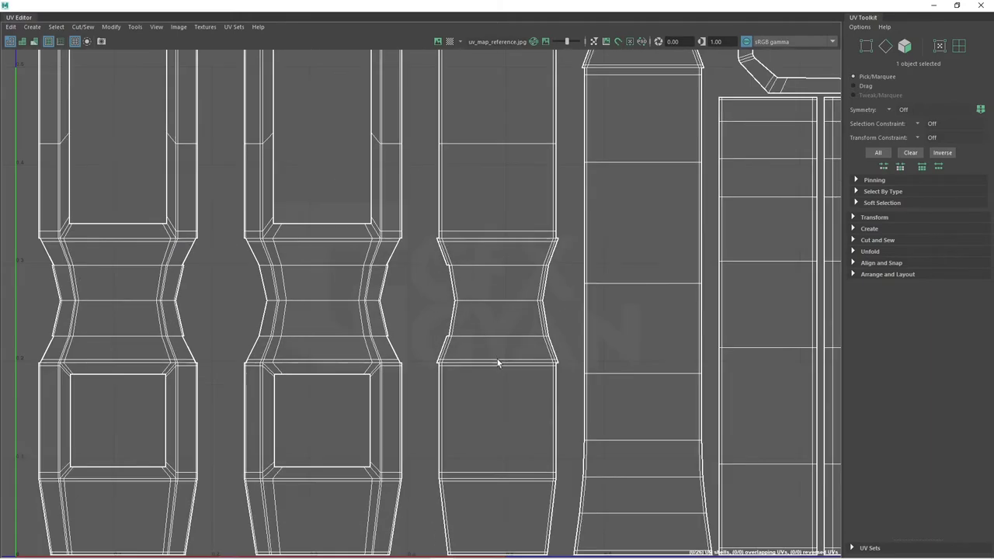
scroll(497, 362, "down", 1)
mouse_move(524, 373)
middle_mouse_down("alt")
mouse_move(661, 306)
mouse_move(594, 342)
middle_mouse_up("alt")
scroll(640, 299, "down", 1)
scroll(640, 299, "down", 1)
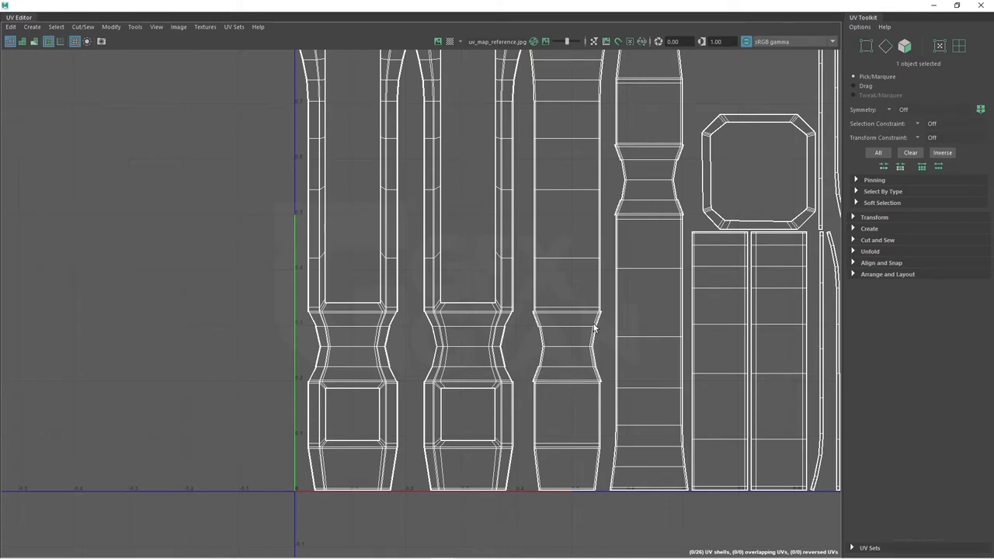
scroll(594, 327, "down", 1)
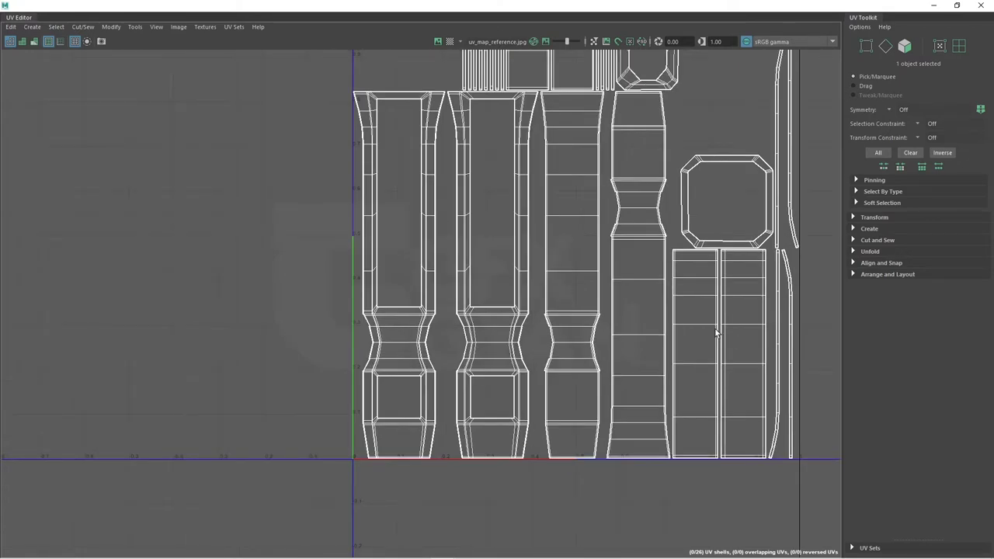
scroll(497, 342, "up", 1)
scroll(433, 355, "up", 2)
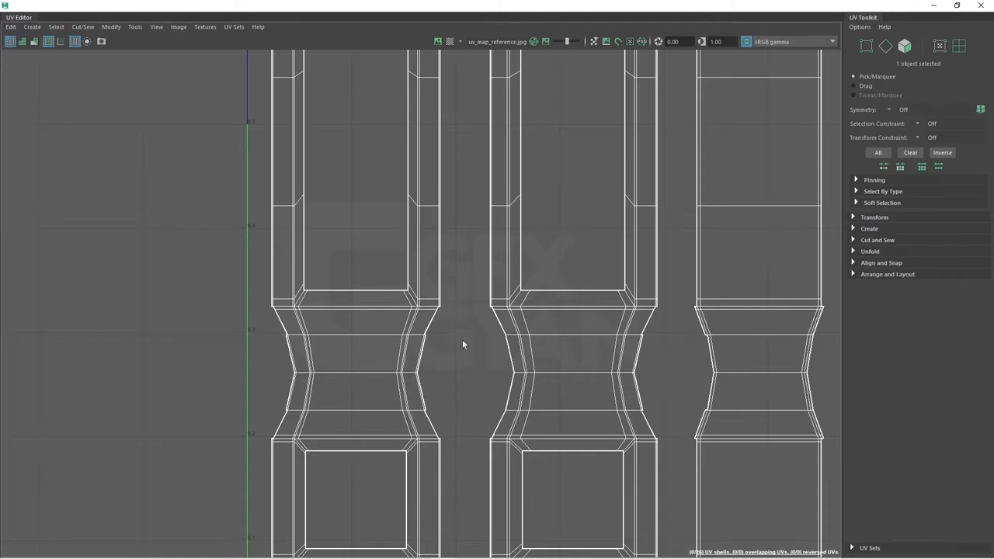
scroll(435, 396, "up", 3)
scroll(419, 434, "up", 1)
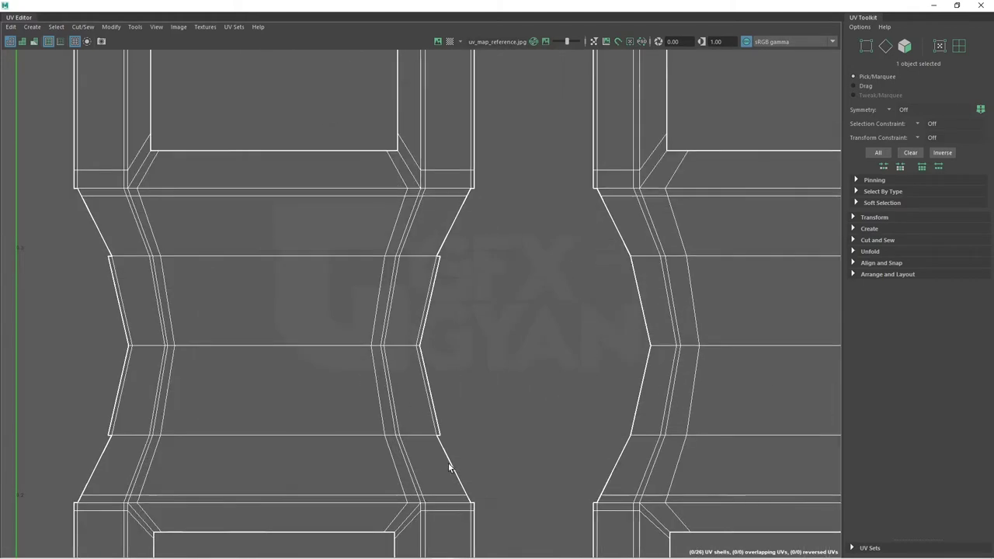
scroll(626, 226, "up", 2)
scroll(610, 298, "down", 3)
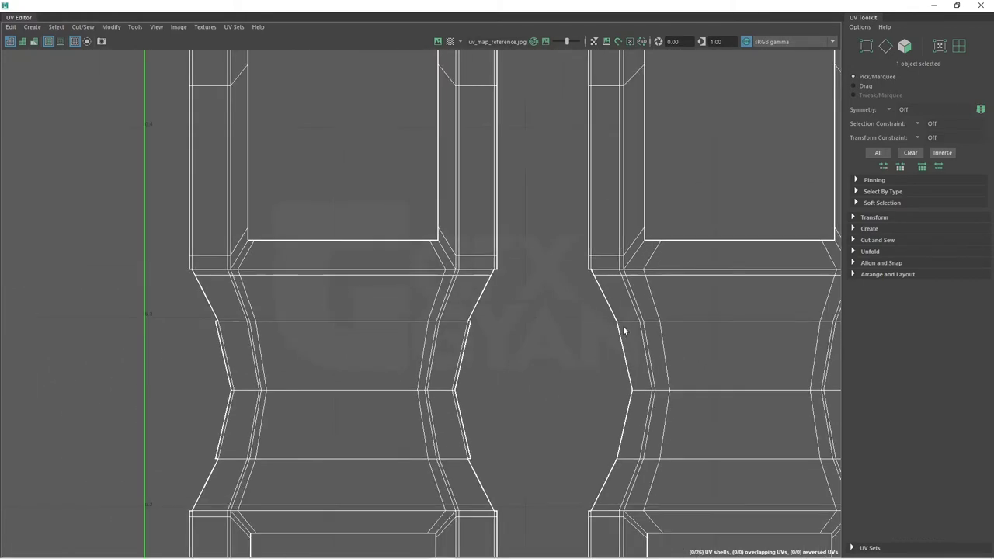
scroll(535, 311, "down", 2)
scroll(462, 355, "up", 1)
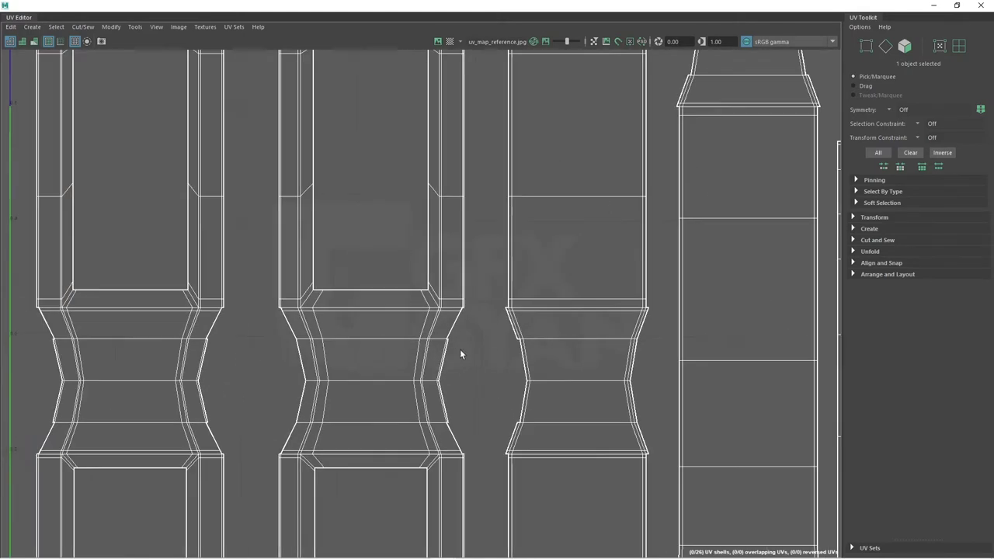
scroll(578, 362, "down", 2)
Step: Center the layout to show all 26 shells within the 0–1 tile
mouse_move(578, 362)
middle_mouse_down("alt")
mouse_move(599, 363)
mouse_move(589, 298)
mouse_move(562, 389)
middle_mouse_up("alt")
scroll(562, 388, "up", 2)
scroll(541, 371, "up", 2)
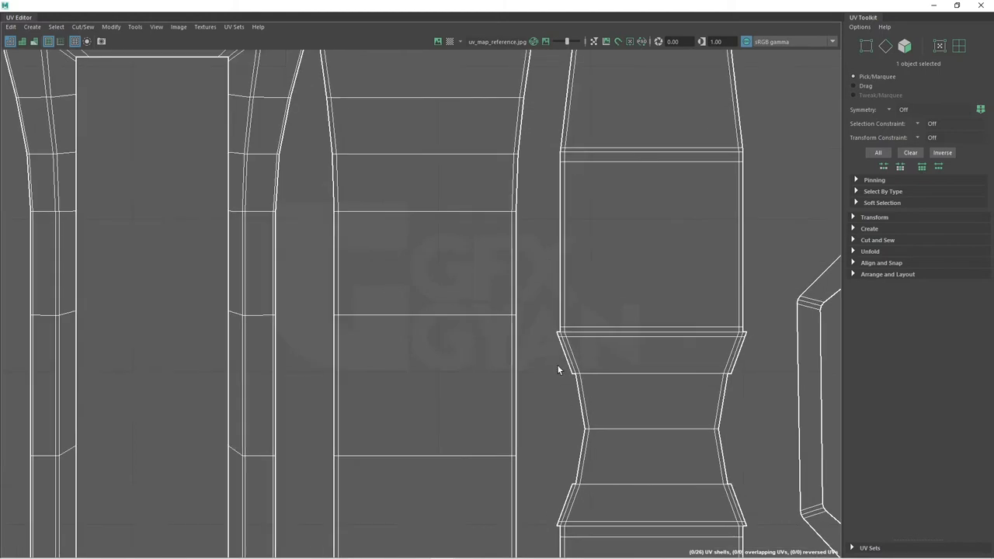
scroll(427, 339, "down", 2)
scroll(428, 399, "down", 1)
scroll(329, 355, "down", 1)
scroll(378, 401, "down", 1)
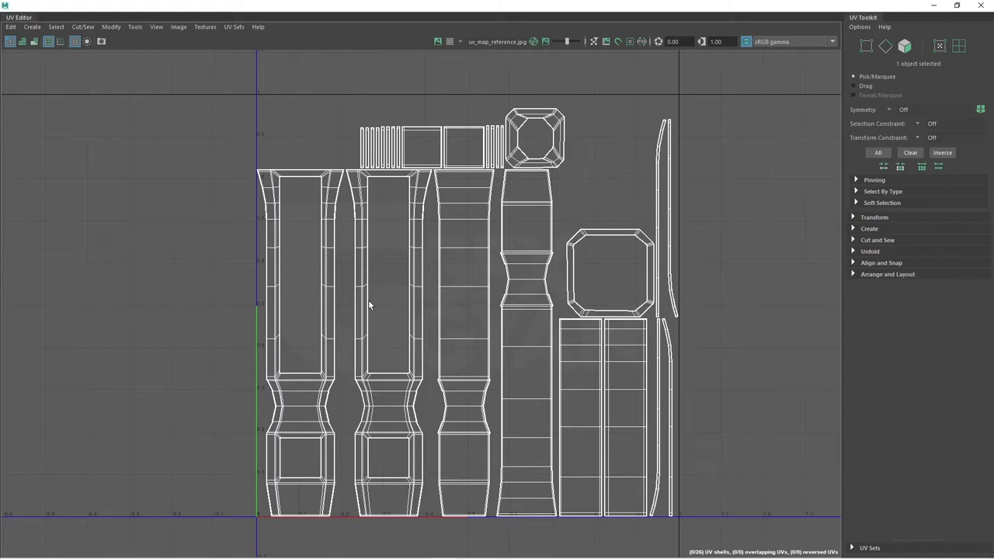
middle_click_drag(323, 373, 466, 329, "alt")
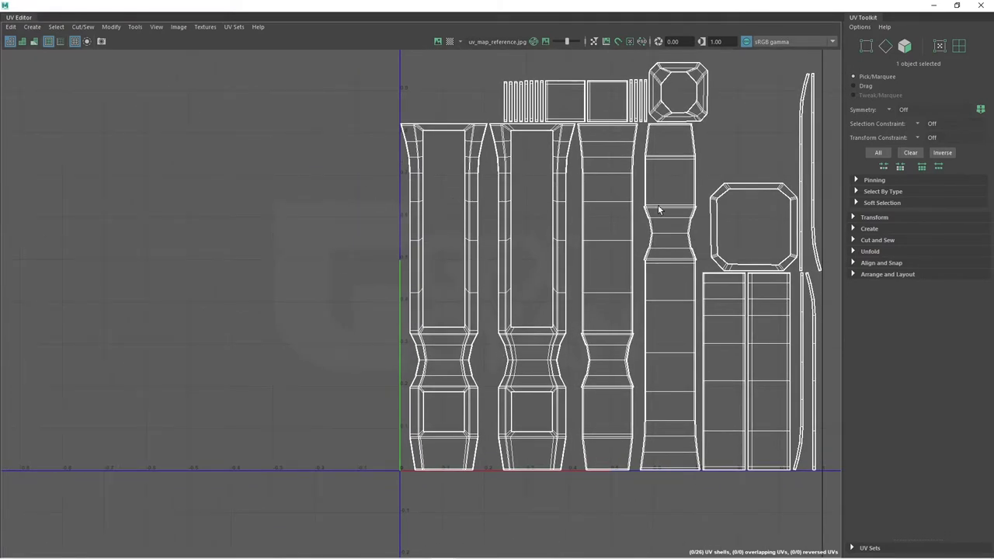
mouse_move(529, 229)
right_mouse_down("alt")
mouse_move(463, 300)
mouse_move(480, 350)
right_mouse_up("alt")
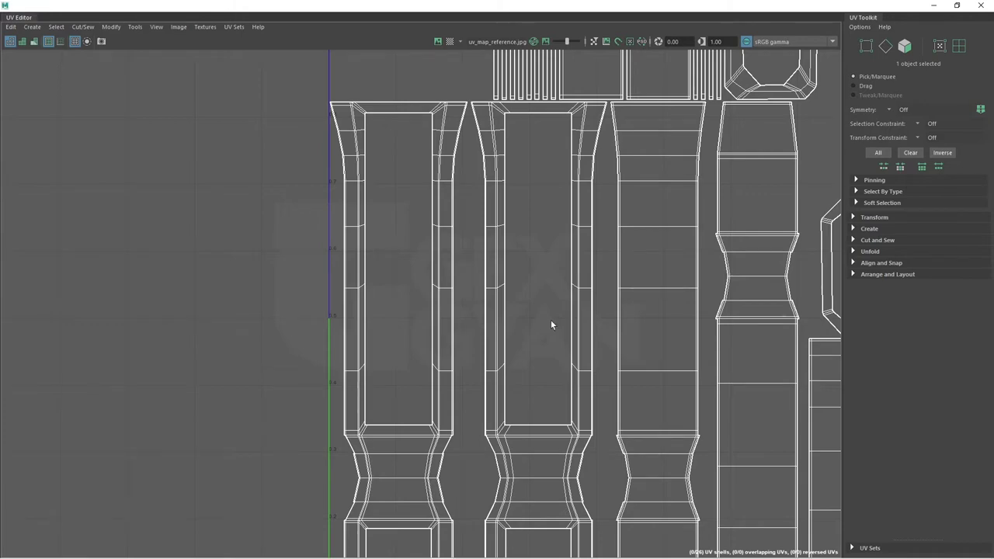
scroll(550, 322, "down", 3)
middle_click_drag(534, 371, 512, 303, "alt")
scroll(512, 303, "up", 2)
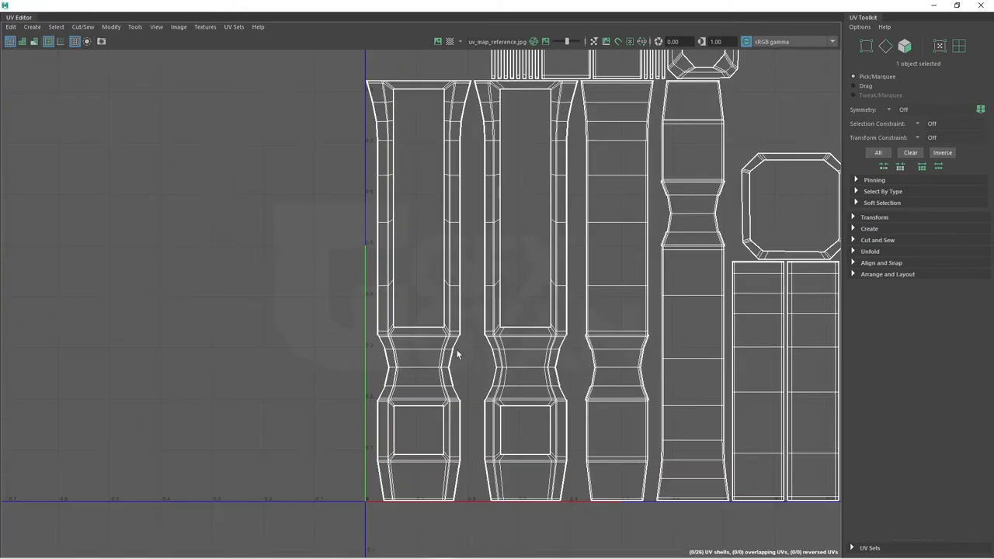
scroll(454, 378, "up", 2)
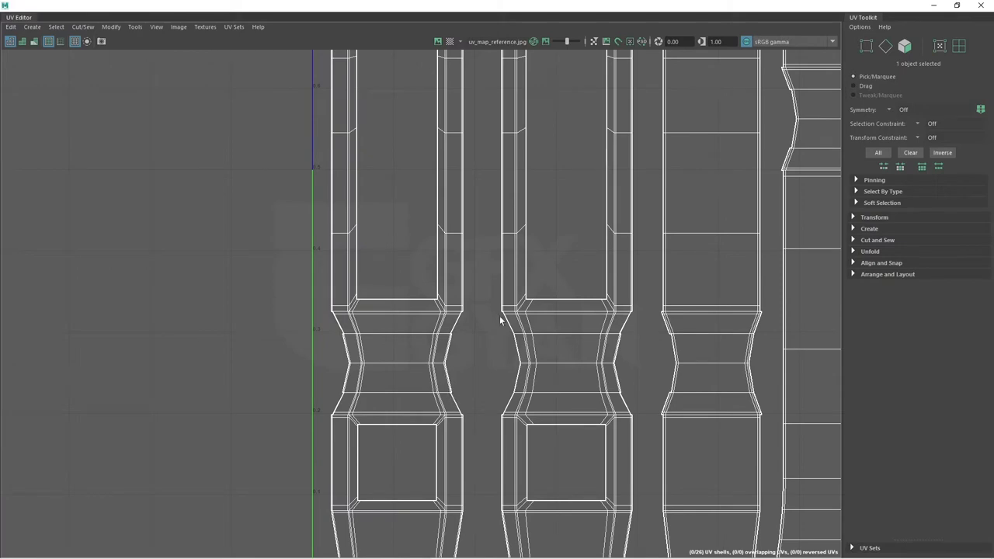
Step: Restore the UV Editor to a smaller panel and inspect the handle's checker pattern
left_click(956, 8)
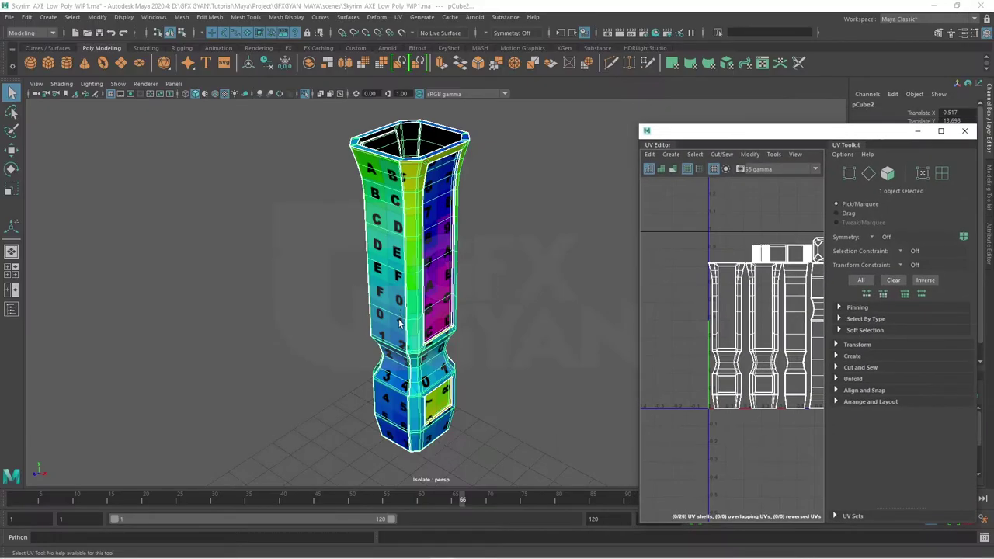
left_click_drag(527, 334, 397, 367, "alt")
scroll(398, 367, "up", 3)
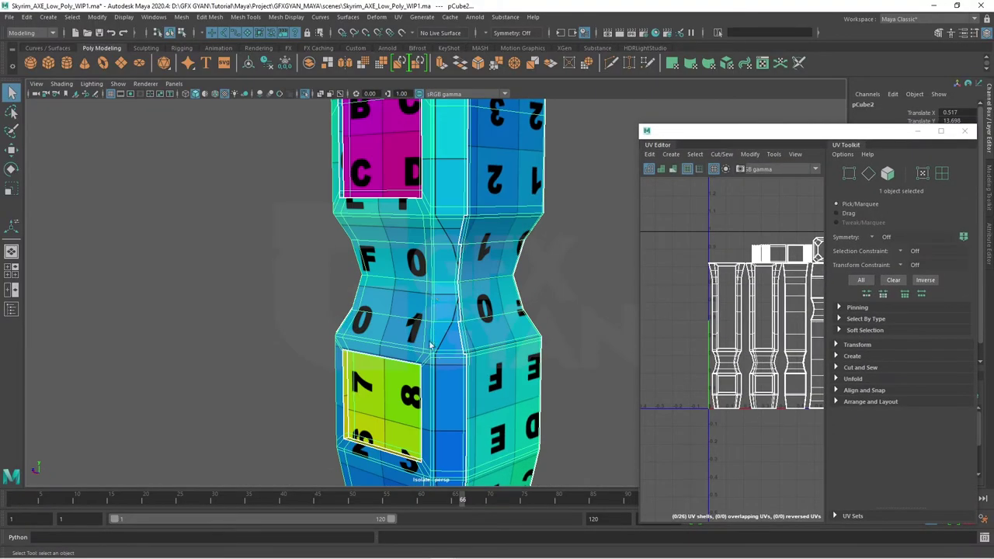
scroll(451, 264, "up", 2)
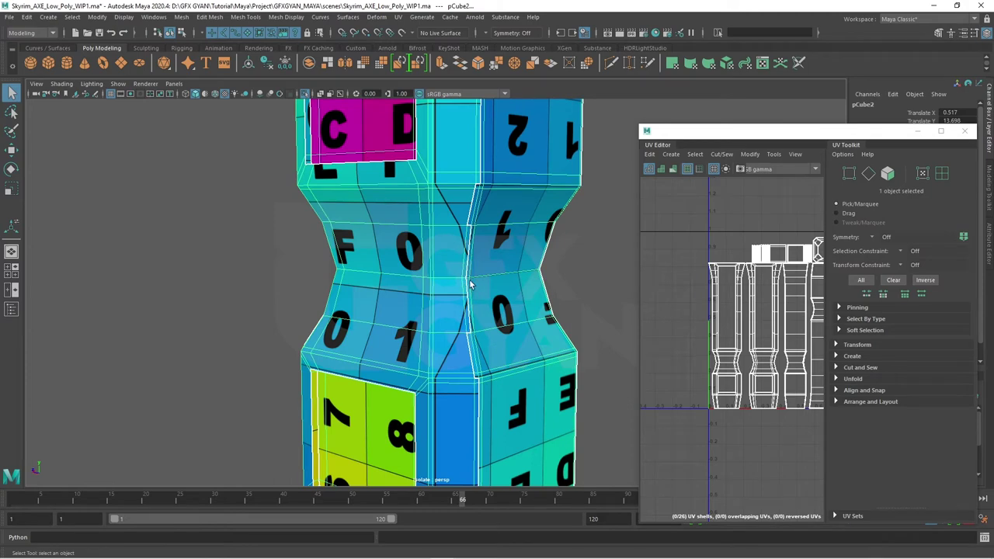
left_click(571, 260)
left_click_drag(571, 260, 428, 304, "alt")
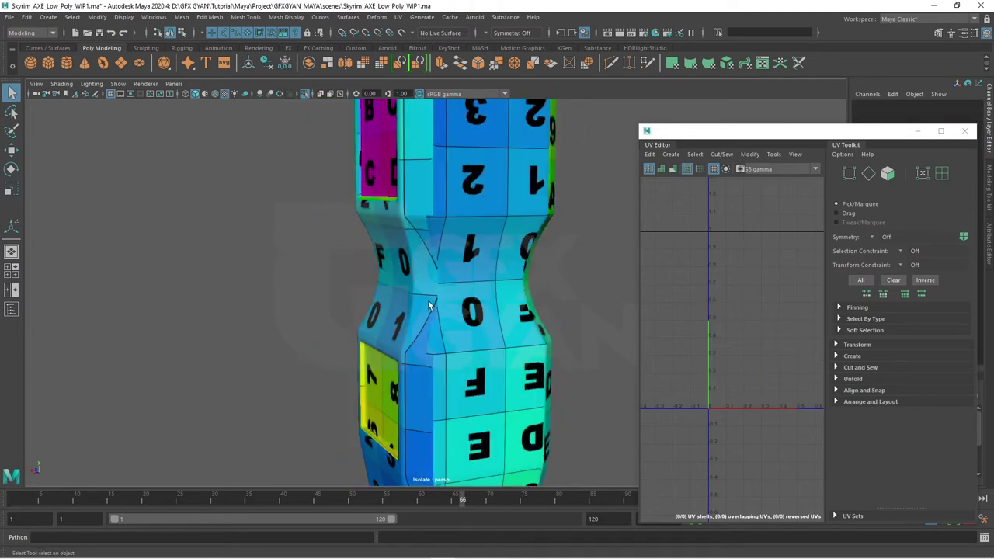
left_click_drag(542, 294, 437, 237, "alt")
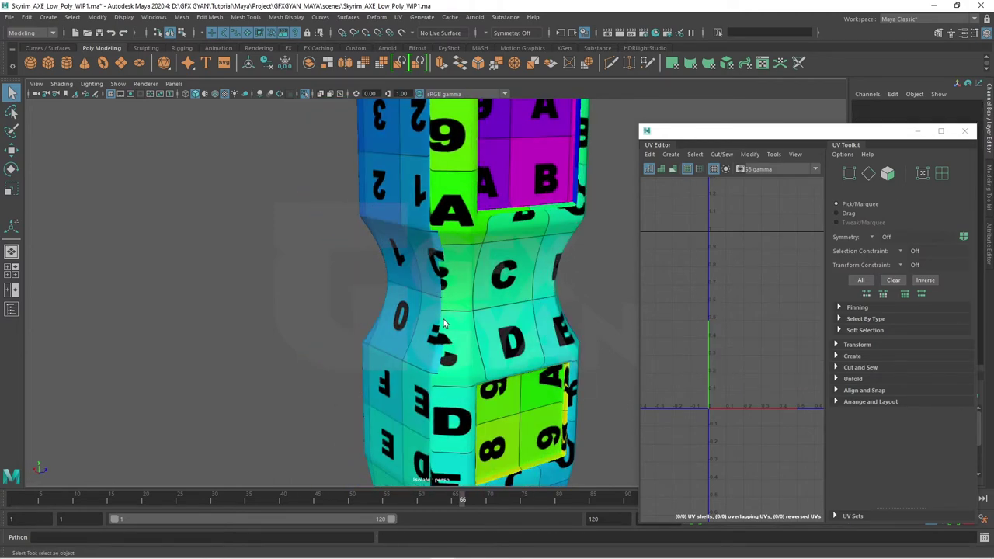
left_click_drag(444, 323, 441, 257, "alt")
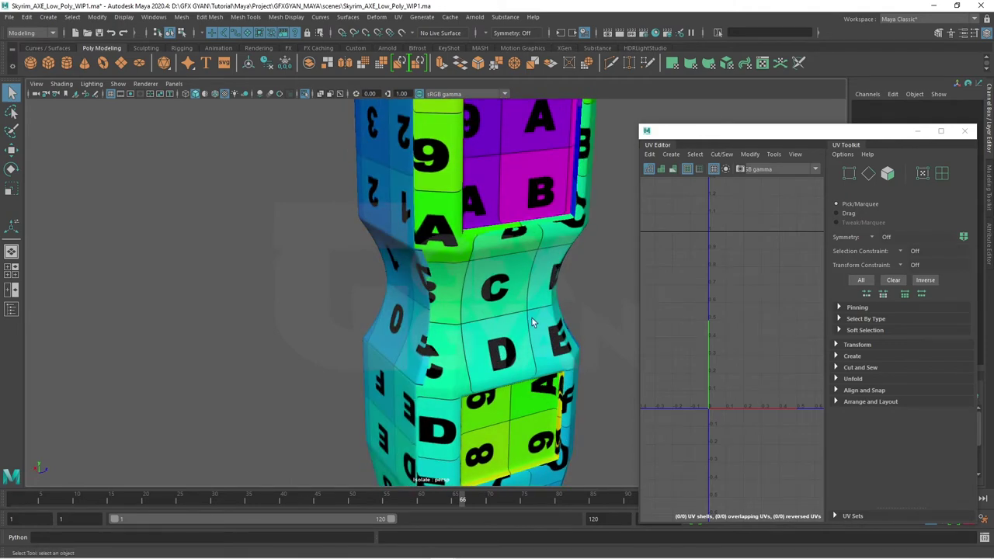
left_click_drag(531, 318, 437, 261, "alt")
mouse_move(442, 404)
left_mouse_down("alt")
mouse_move(453, 377)
mouse_move(401, 249)
left_mouse_up("alt")
Step: Reselect the handle, view its open top, and open the UV projection menu
left_click(455, 332)
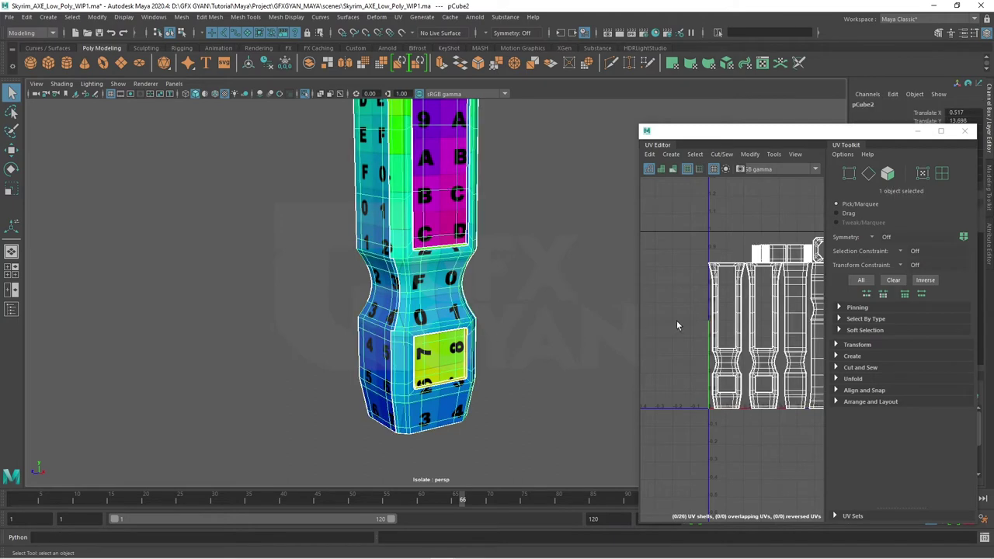
scroll(753, 388, "down", 3)
scroll(744, 389, "up", 3)
scroll(819, 466, "up", 2)
scroll(819, 465, "down", 3)
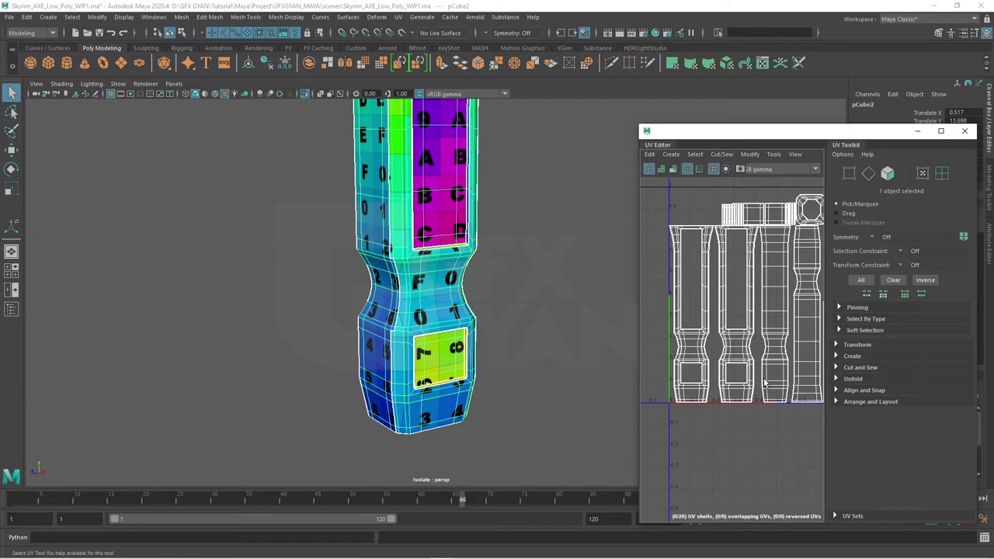
mouse_move(466, 334)
left_mouse_down("alt")
mouse_move(483, 327)
mouse_move(446, 290)
left_mouse_up("alt")
right_click_drag(446, 290, 502, 369, "alt")
left_click_drag(503, 368, 499, 322, "alt")
right_click_drag(500, 322, 528, 334, "alt")
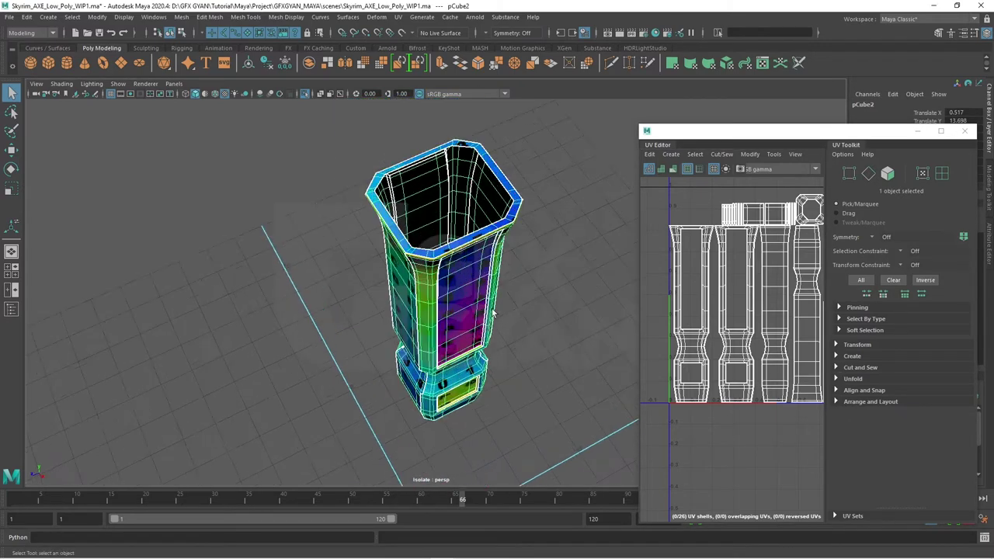
mouse_move(497, 301)
left_mouse_down("alt")
mouse_move(538, 316)
mouse_move(538, 287)
left_mouse_up("alt")
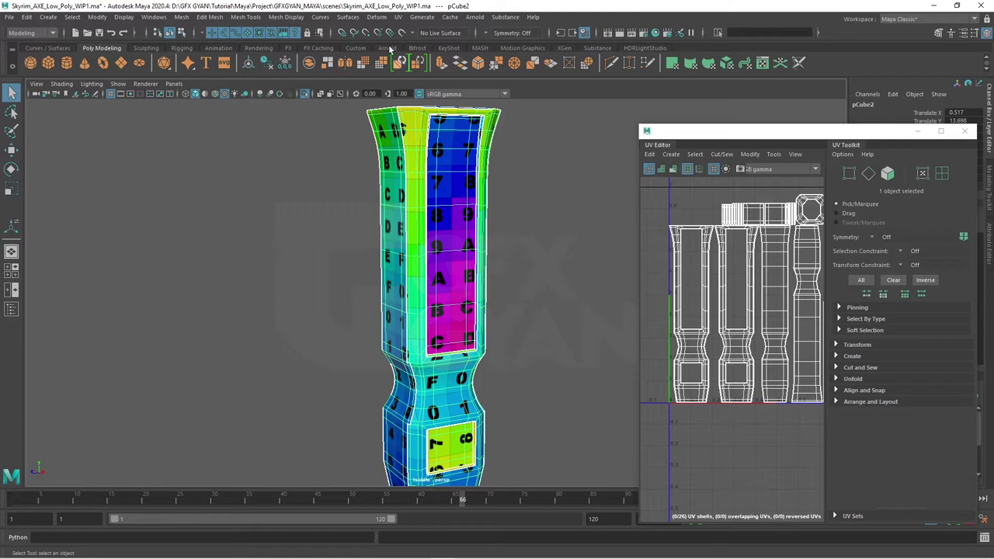
left_click(396, 16)
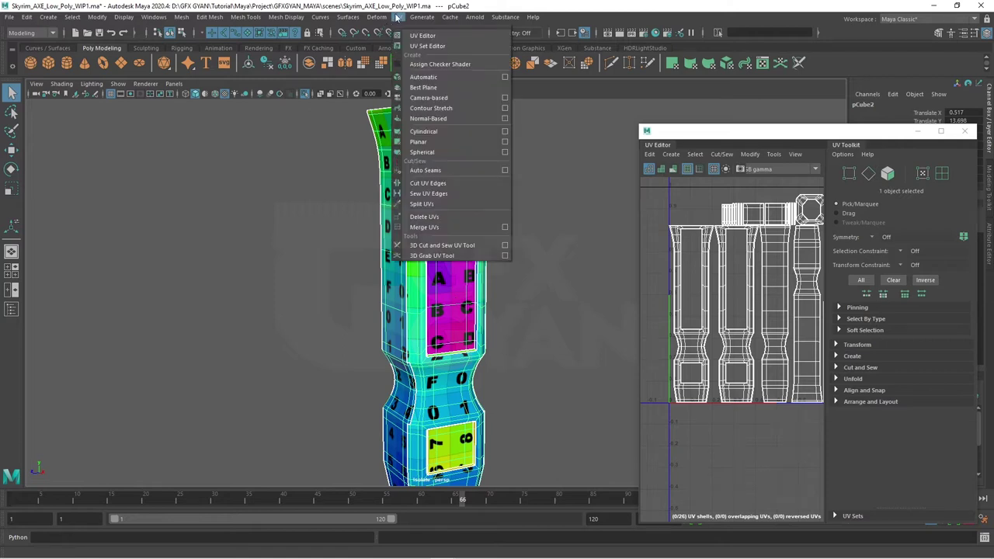
Step: Apply a Cylindrical projection to the handle, undoing a trial stretch of the manipulator
left_click(431, 131)
scroll(691, 379, "down", 3)
scroll(730, 372, "down", 2)
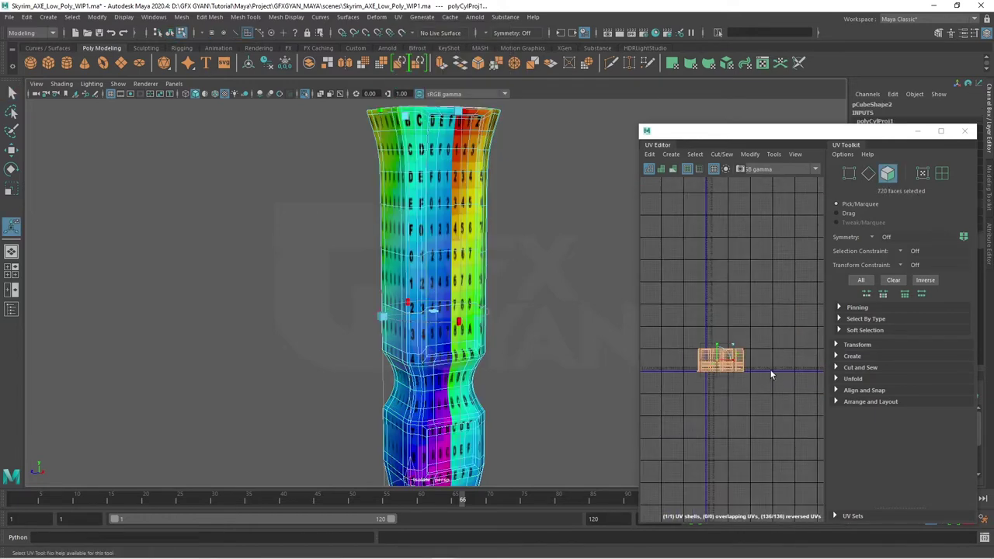
scroll(771, 375, "up", 5)
right_click_drag(520, 337, 472, 282, "alt")
mouse_move(472, 282)
left_mouse_down("alt")
mouse_move(493, 311)
mouse_move(439, 342)
mouse_move(516, 237)
left_mouse_up("alt")
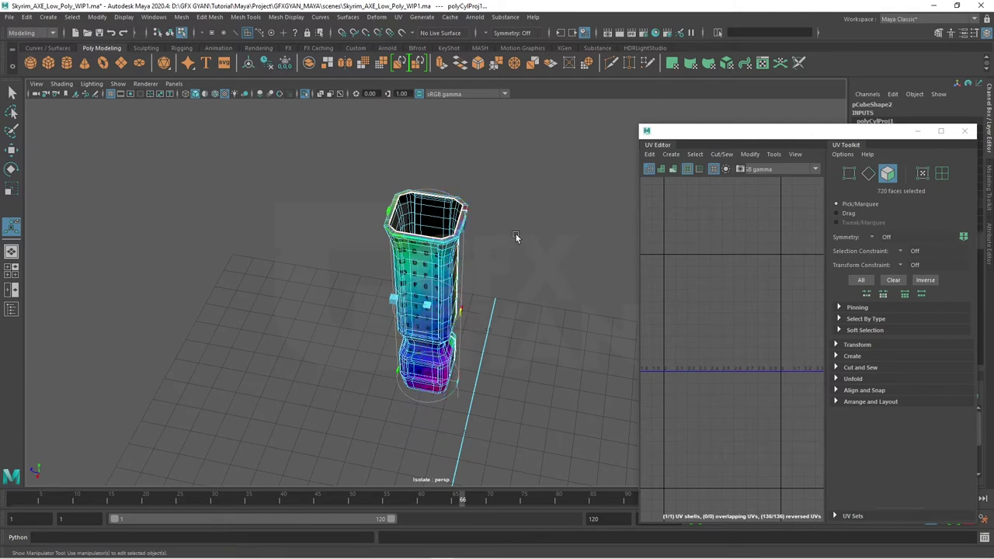
left_click_drag(388, 208, 400, 142)
left_click_drag(393, 300, 693, 332)
key("ctrl+z")
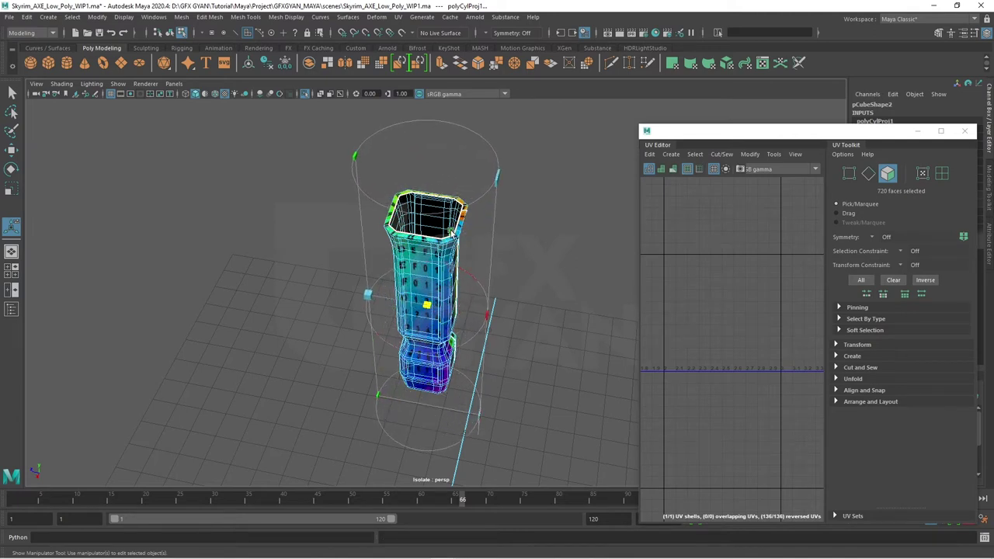
Step: Return to Object Mode and maximize the UV Editor to check the single shell
left_click(451, 233)
right_click_drag(448, 240, 501, 221)
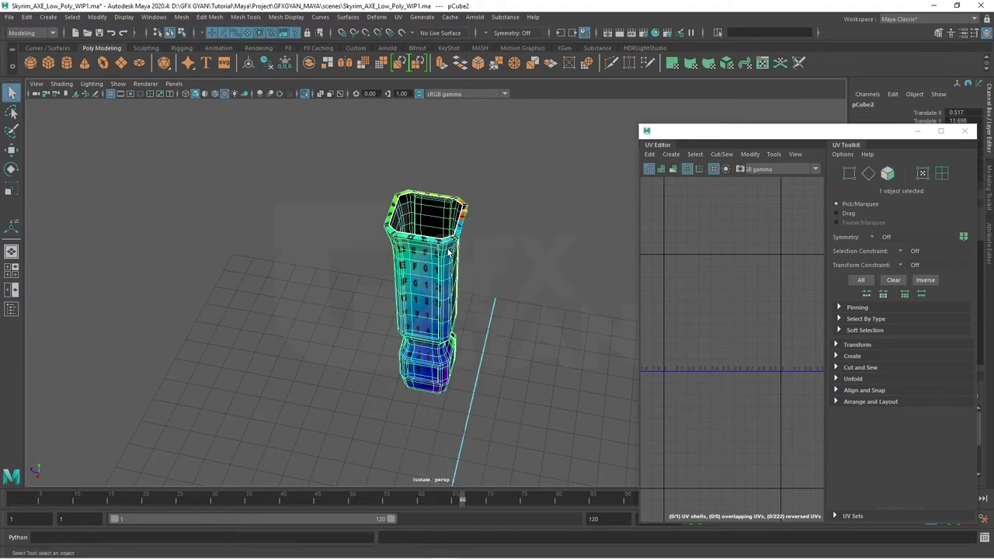
scroll(681, 380, "up", 3)
scroll(777, 373, "up", 3)
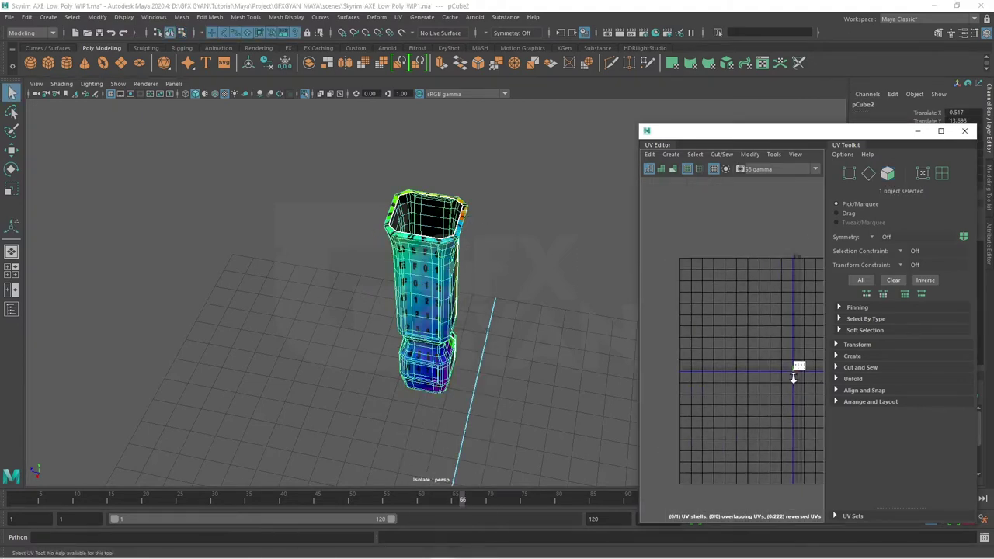
scroll(745, 385, "up", 2)
scroll(763, 392, "up", 2)
scroll(762, 390, "down", 3)
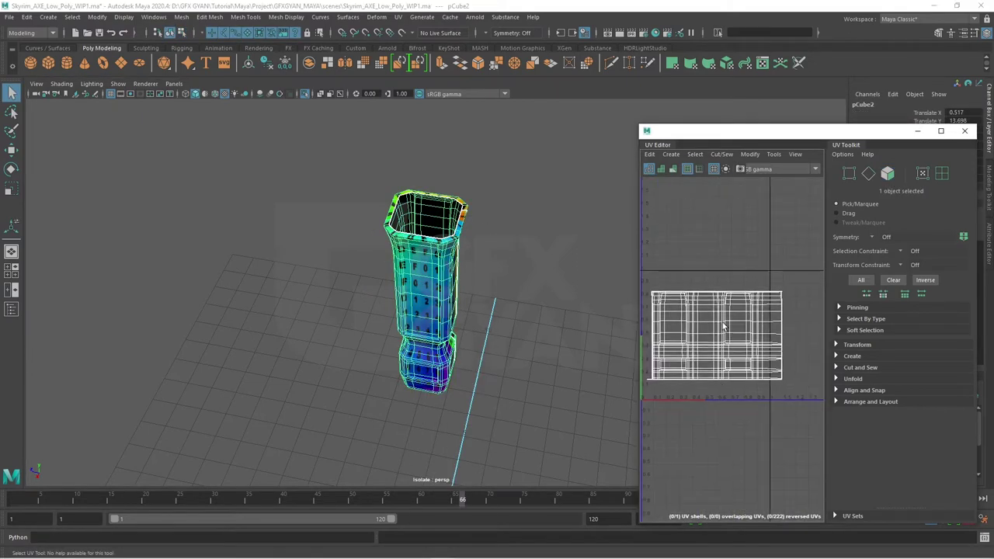
left_click(940, 132)
scroll(563, 336, "down", 2)
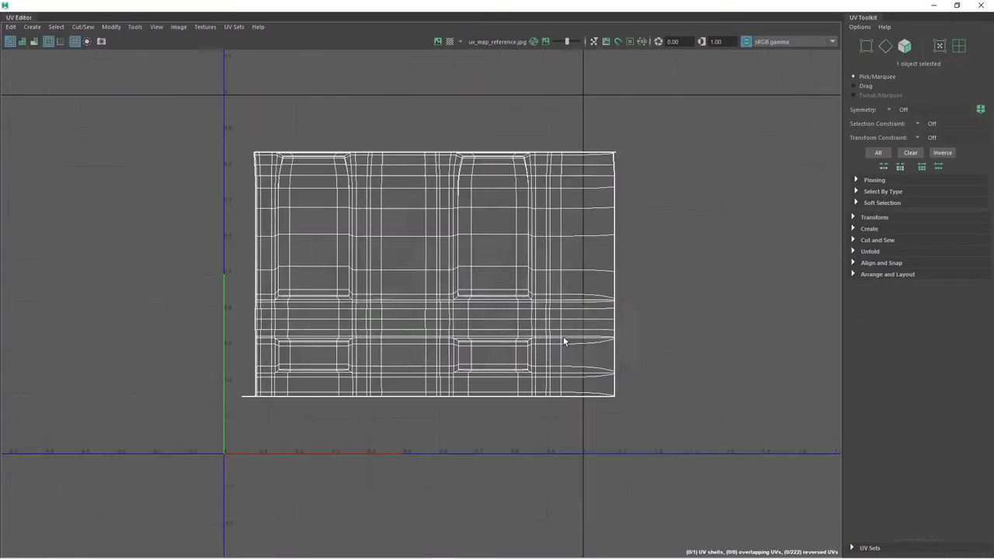
mouse_move(562, 340)
middle_mouse_down("alt")
mouse_move(632, 390)
mouse_move(493, 341)
middle_mouse_up("alt")
scroll(591, 388, "up", 2)
scroll(592, 385, "down", 1)
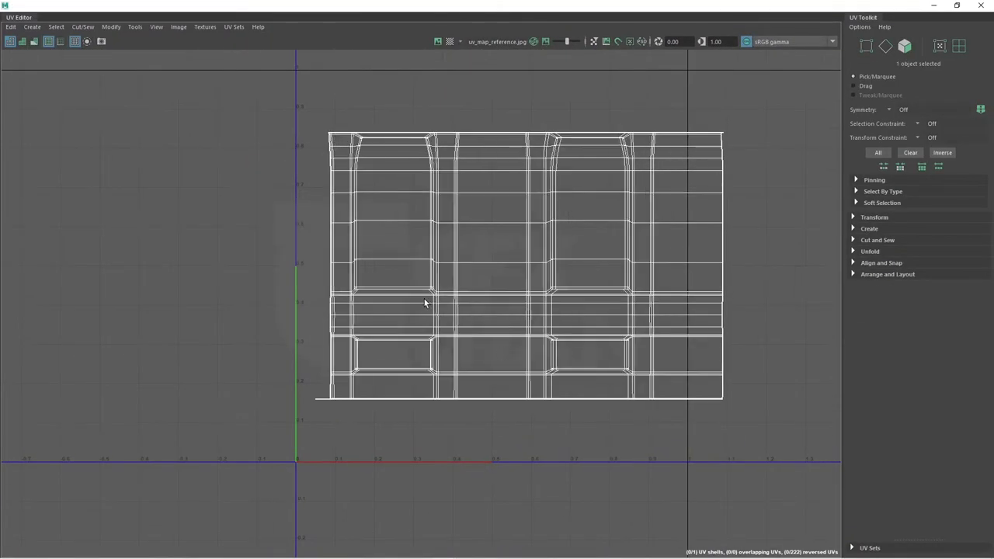
Step: Restore the UV Editor to window size and orbit around the handle to inspect the checker
left_click(956, 7)
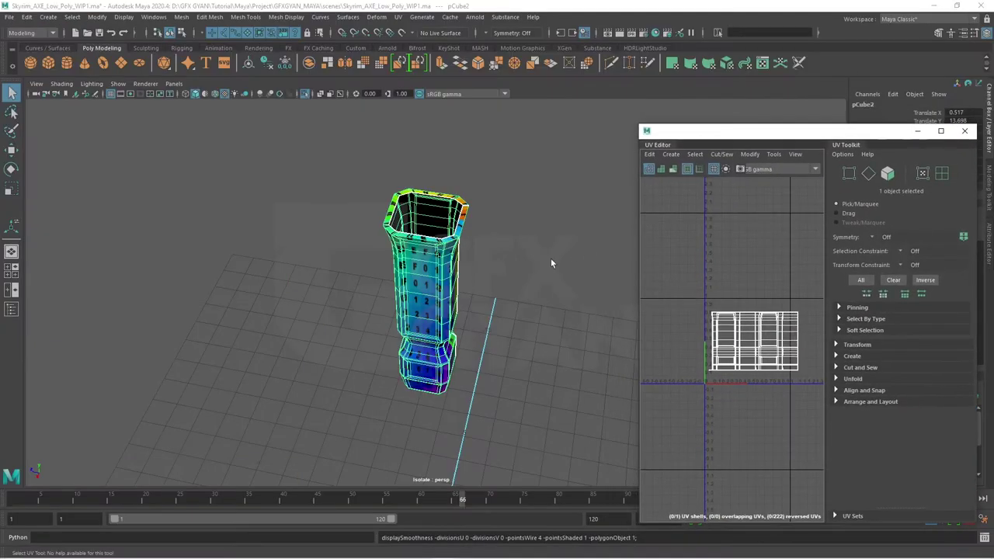
mouse_move(550, 261)
left_mouse_down("alt")
mouse_move(512, 279)
mouse_move(471, 257)
mouse_move(519, 253)
mouse_move(494, 280)
left_mouse_up("alt")
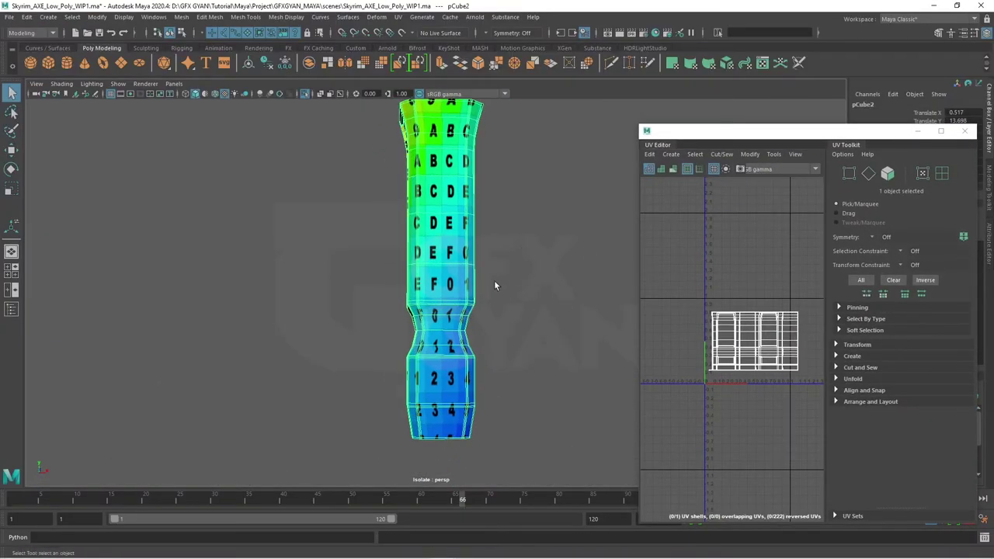
left_click(522, 312)
scroll(510, 309, "up", 2)
scroll(510, 309, "up", 2)
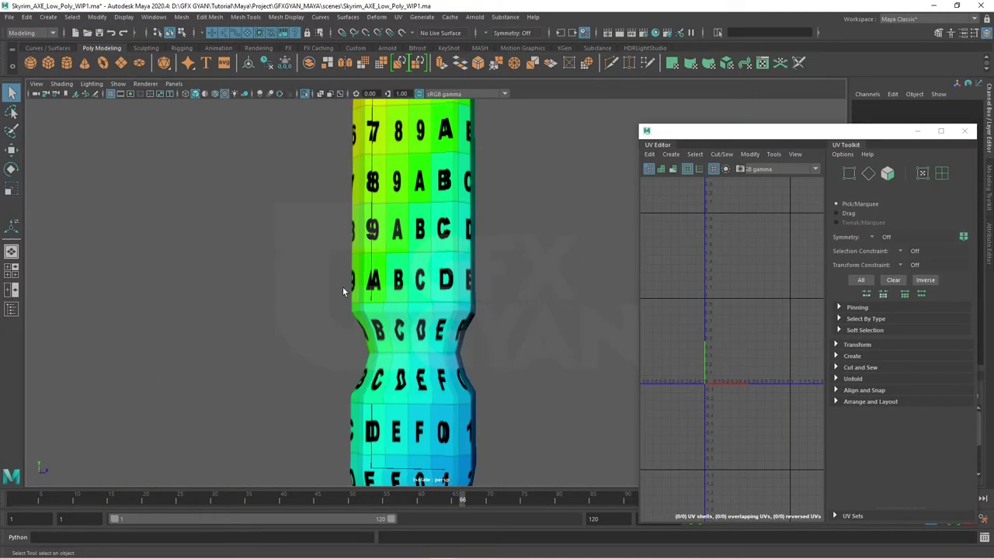
left_click(462, 324)
mouse_move(462, 325)
left_mouse_down("alt")
mouse_move(463, 347)
mouse_move(570, 380)
mouse_move(425, 273)
mouse_move(472, 347)
mouse_move(513, 309)
mouse_move(393, 235)
mouse_move(372, 296)
mouse_move(404, 307)
left_mouse_up("alt")
left_click(501, 363)
middle_click_drag(404, 306, 431, 212, "alt")
mouse_move(431, 211)
left_mouse_down("alt")
mouse_move(404, 303)
mouse_move(439, 299)
mouse_move(444, 311)
mouse_move(453, 268)
mouse_move(403, 322)
left_mouse_up("alt")
Step: Select the handle, switch to edge mode and select the top rim's edge loop
left_click(391, 311)
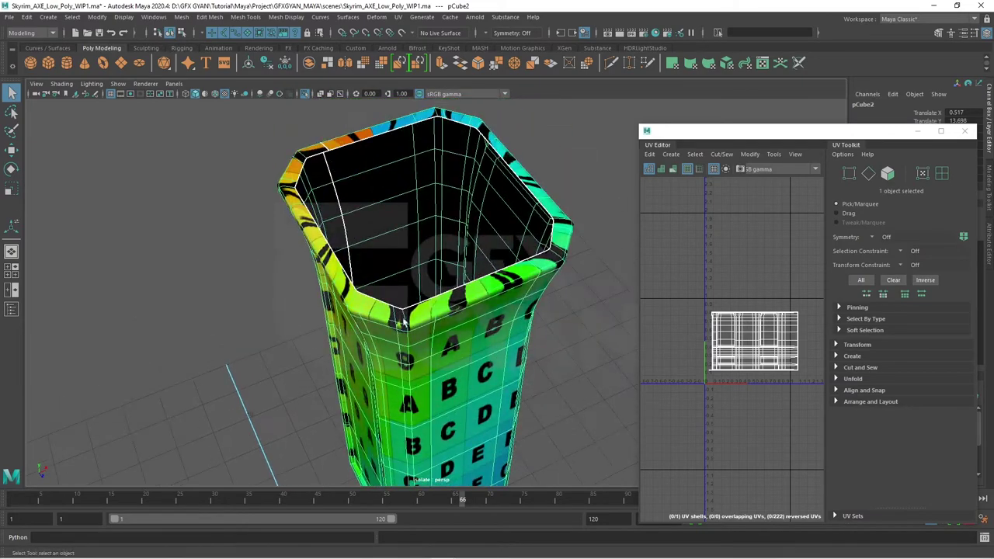
mouse_move(445, 142)
left_mouse_down("alt")
mouse_move(437, 350)
mouse_move(426, 326)
left_mouse_up("alt")
scroll(449, 345, "up", 2)
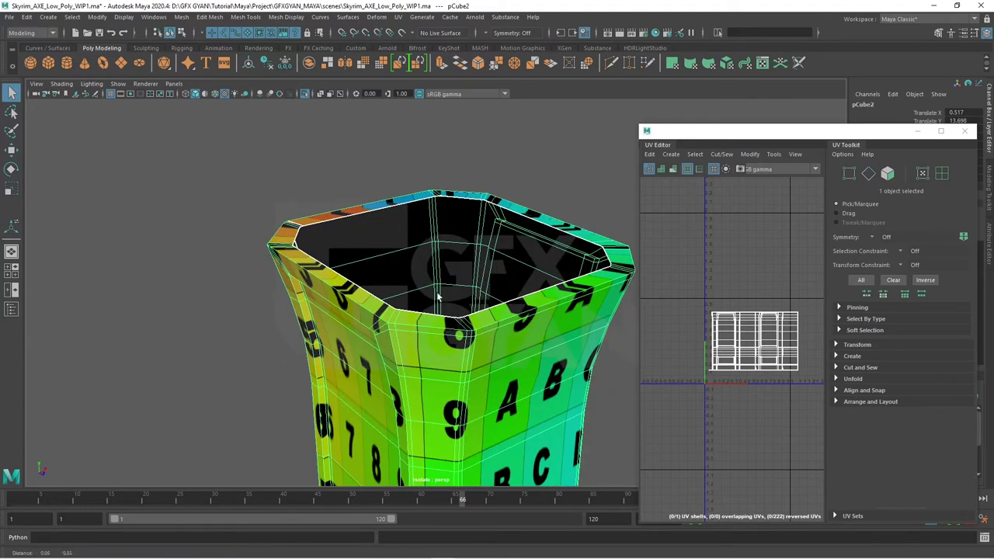
right_click_drag(421, 262, 406, 198)
double_click(421, 330)
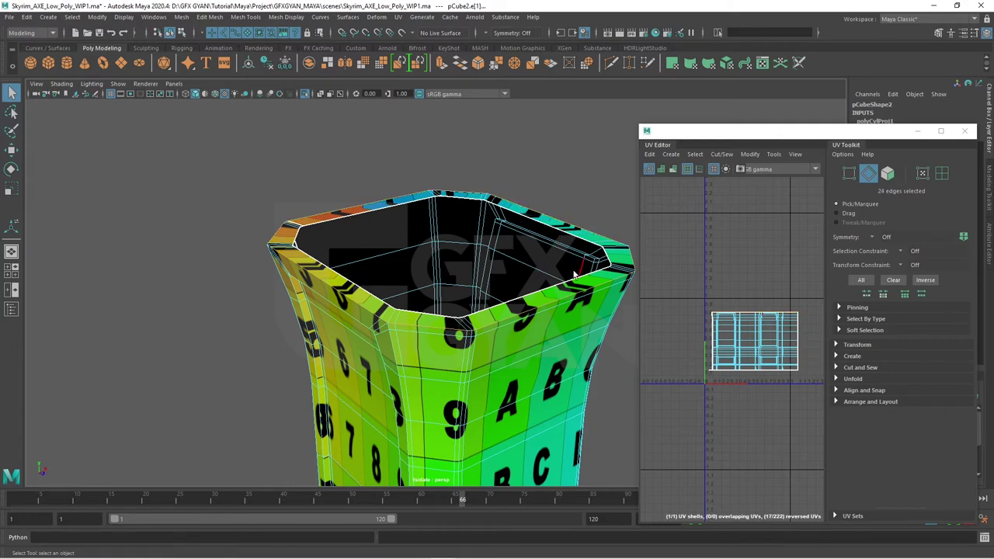
Step: Cut the UVs along the top rim and then the bottom rim edges
mouse_move(575, 273)
left_mouse_down("alt")
mouse_move(501, 272)
mouse_move(480, 295)
left_mouse_up("alt")
scroll(727, 357, "up", 2)
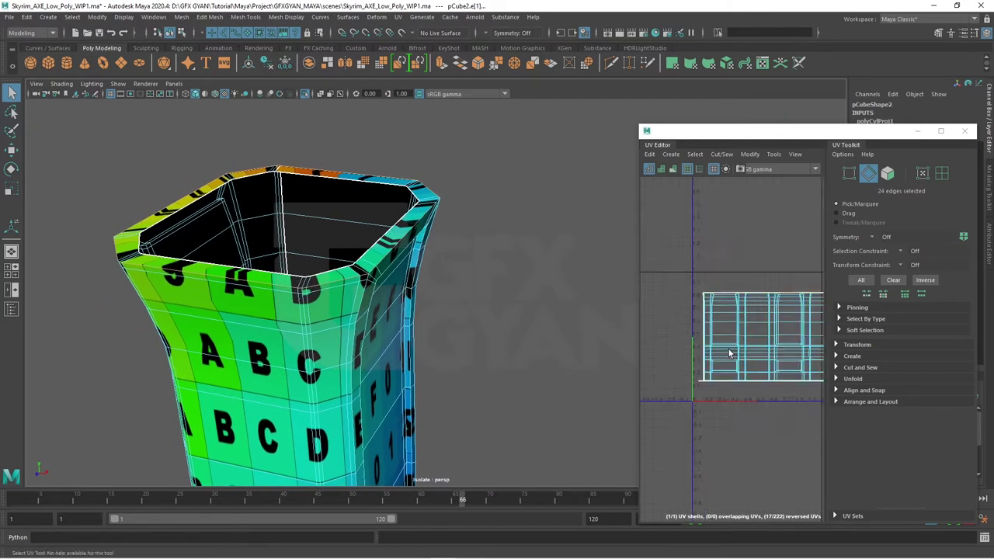
scroll(730, 353, "up", 3)
left_click(847, 367)
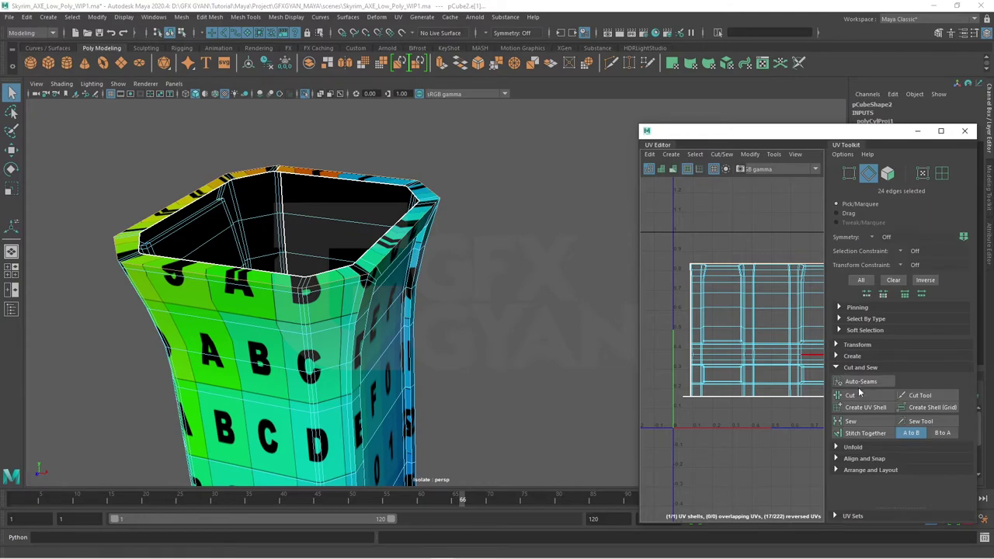
left_click(850, 395)
left_click_drag(343, 342, 414, 278, "alt")
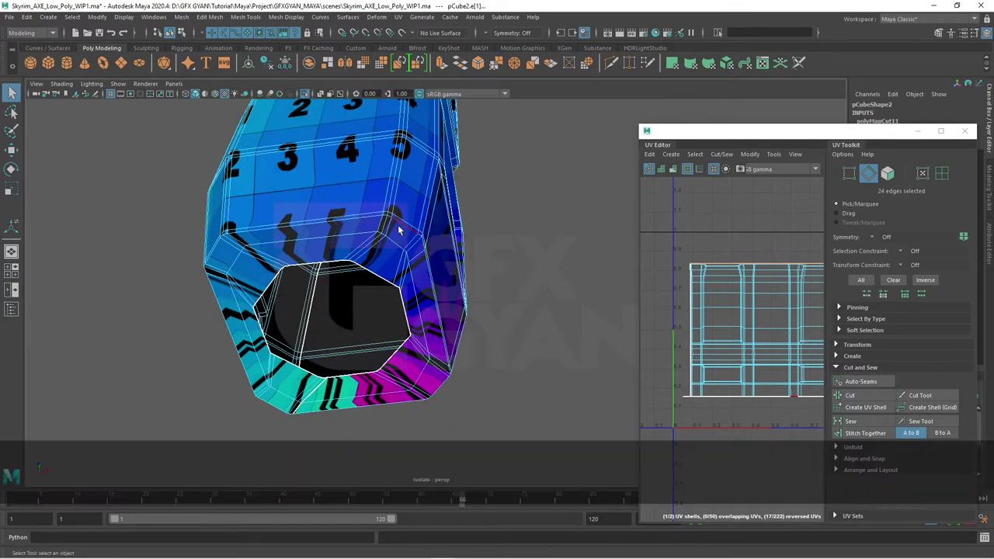
left_click(850, 395)
Step: Select the whole body UV shell and move it upward with the Move tool (W)
scroll(747, 427, "down", 5)
scroll(748, 427, "up", 5)
right_click_drag(717, 384, 745, 310)
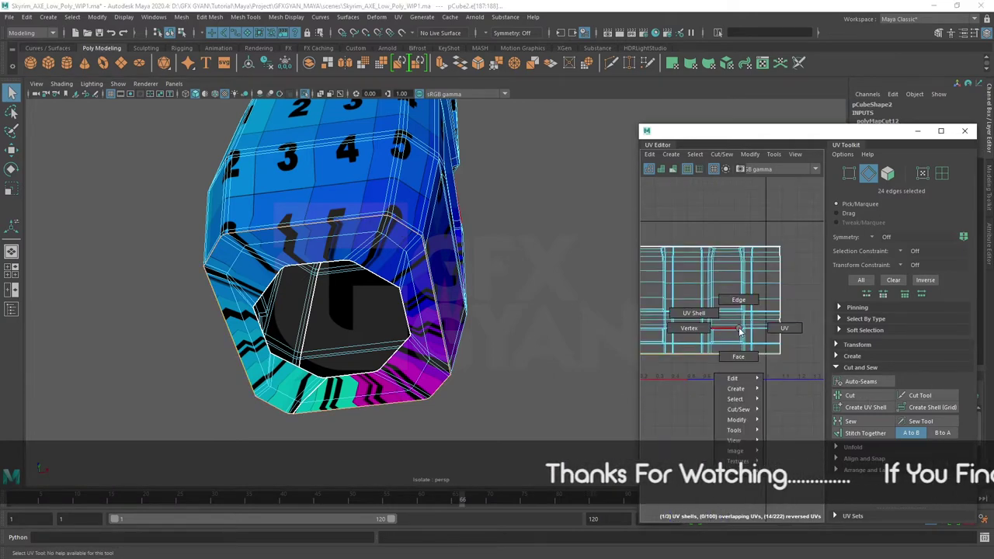
scroll(737, 334, "down", 5)
key("w")
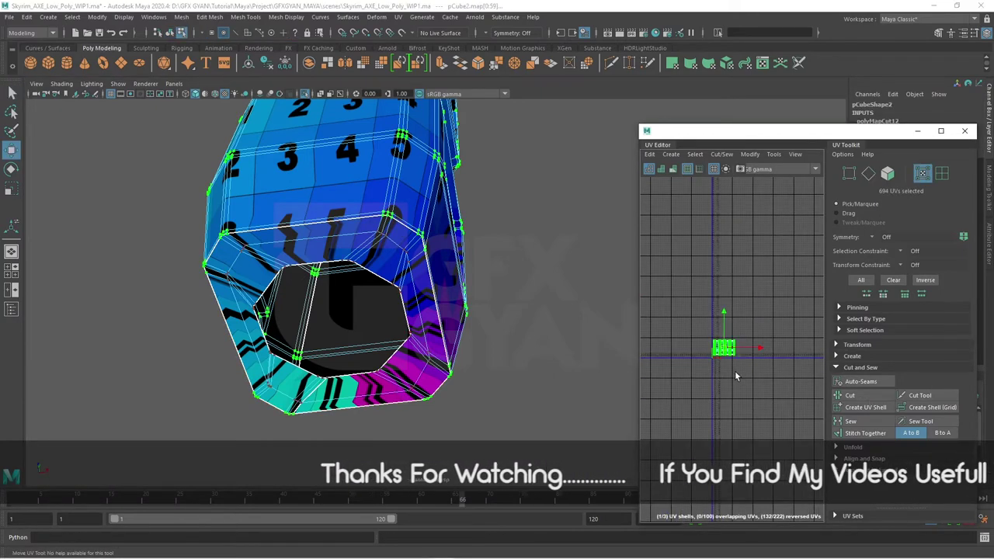
left_click_drag(726, 351, 732, 342)
scroll(732, 311, "up", 2)
scroll(732, 365, "up", 2)
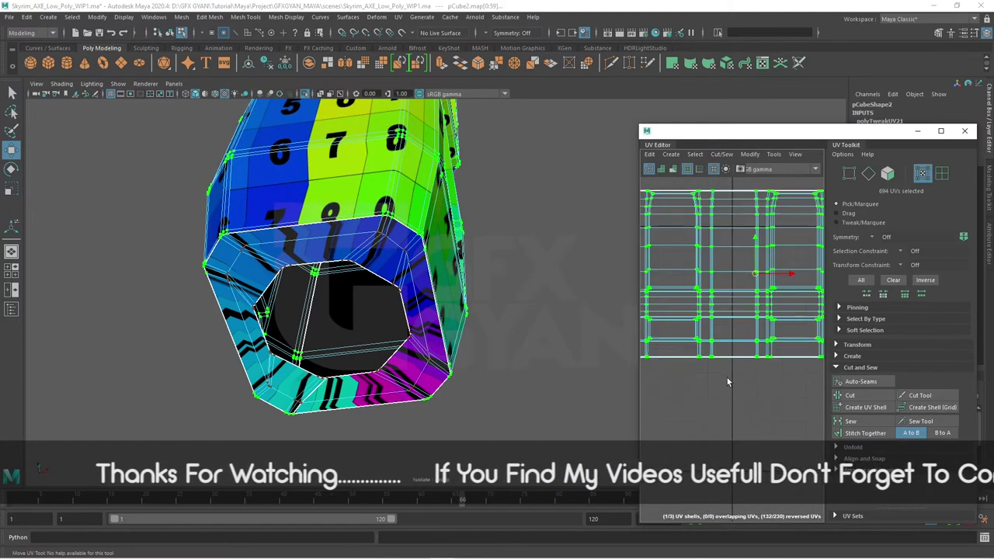
scroll(727, 388, "up", 2)
scroll(727, 393, "down", 1)
scroll(730, 390, "up", 1)
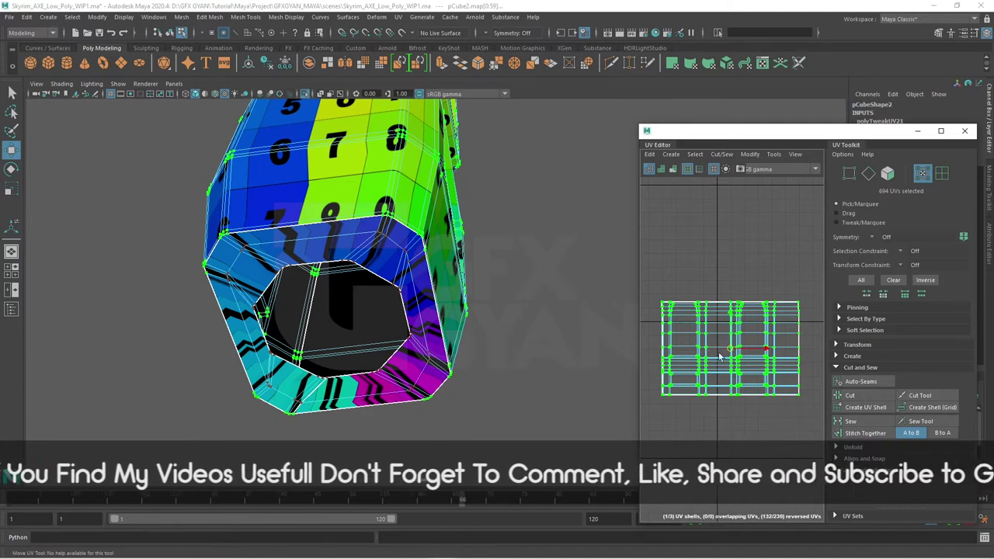
left_click(836, 368)
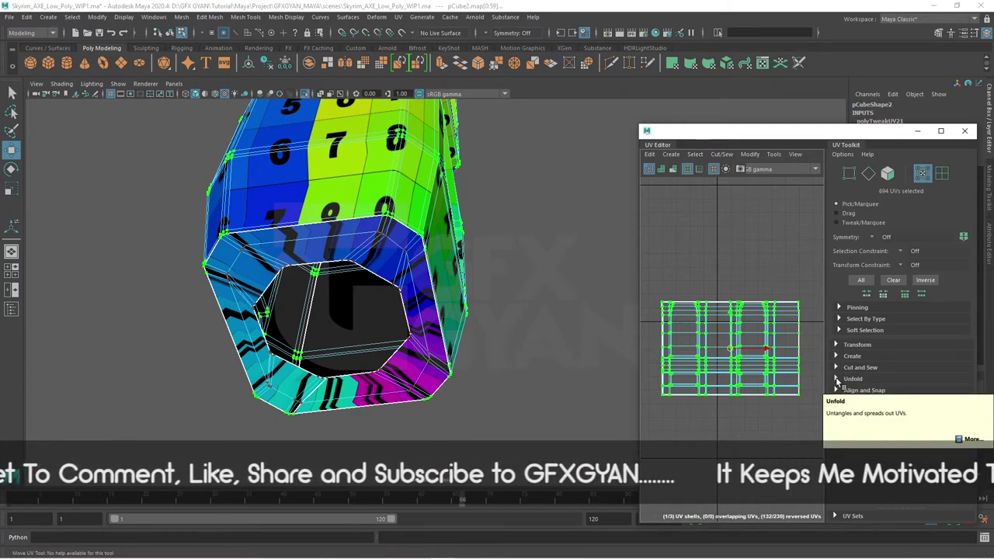
Step: Unfold the body UV shell and rotate it slightly with the Rotate tool (E)
left_click(836, 379)
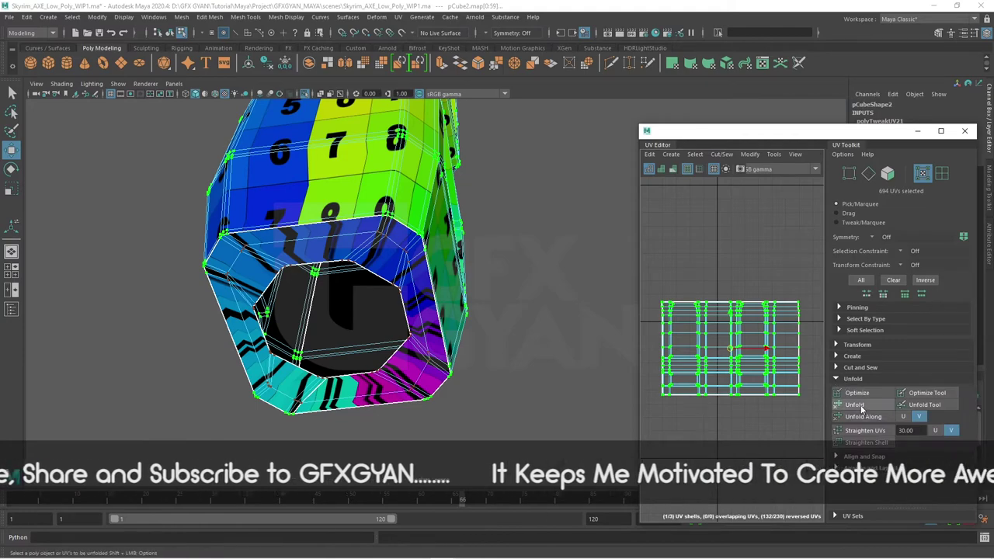
left_click(858, 405)
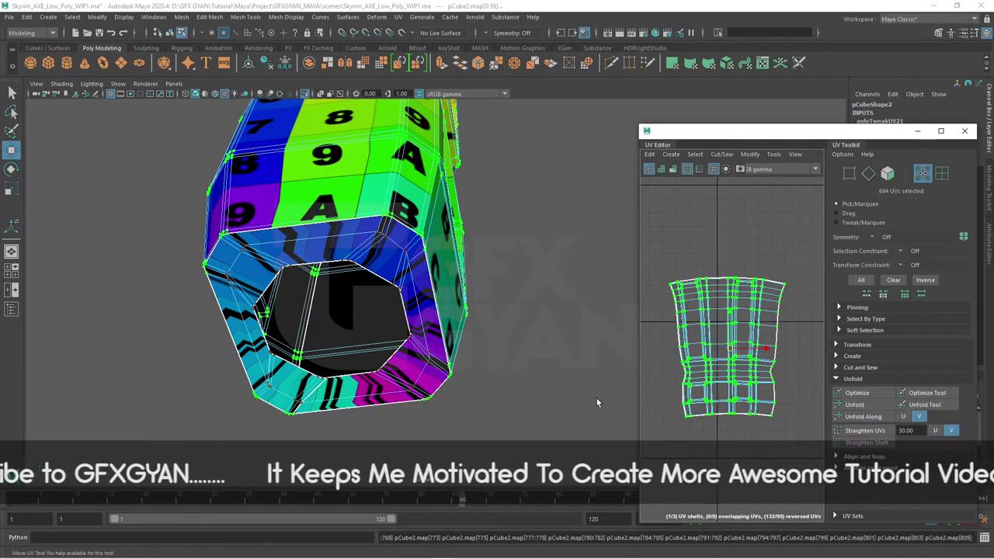
mouse_move(457, 316)
left_mouse_down("alt")
mouse_move(472, 332)
mouse_move(497, 231)
mouse_move(428, 297)
mouse_move(391, 297)
mouse_move(435, 307)
left_mouse_up("alt")
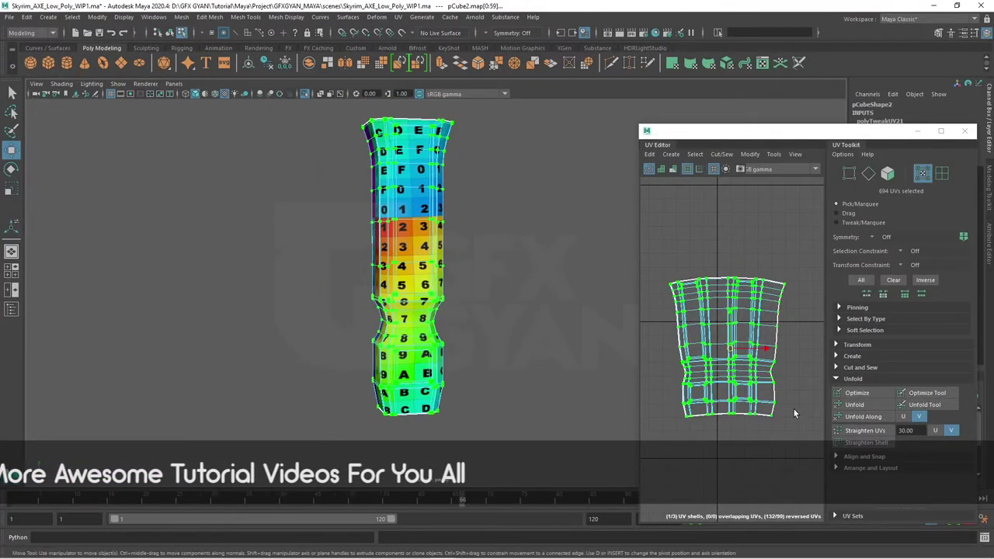
key("e")
left_click_drag(766, 338, 764, 340)
mouse_move(466, 269)
left_mouse_down("alt")
mouse_move(459, 317)
mouse_move(435, 233)
left_mouse_up("alt")
scroll(419, 155, "up", 3)
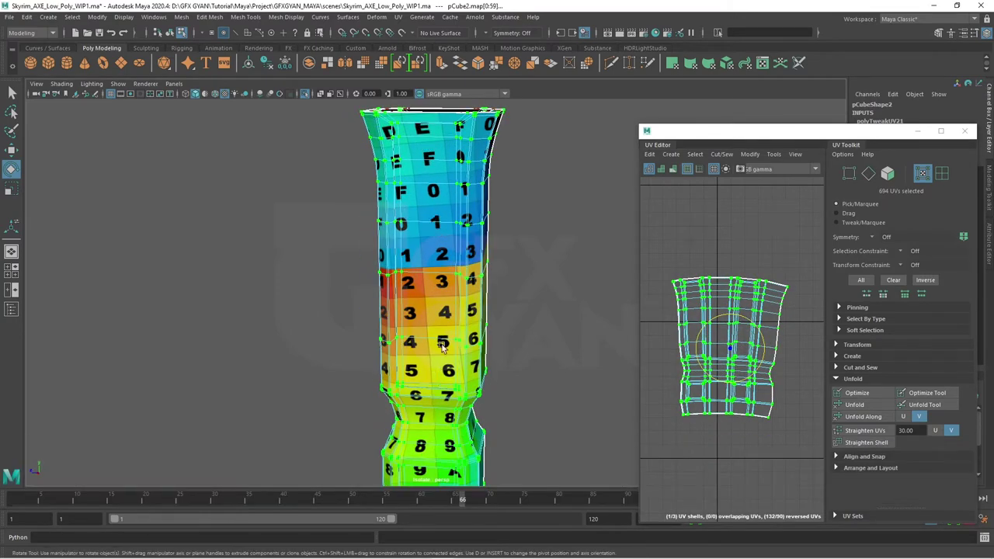
scroll(766, 388, "up", 3)
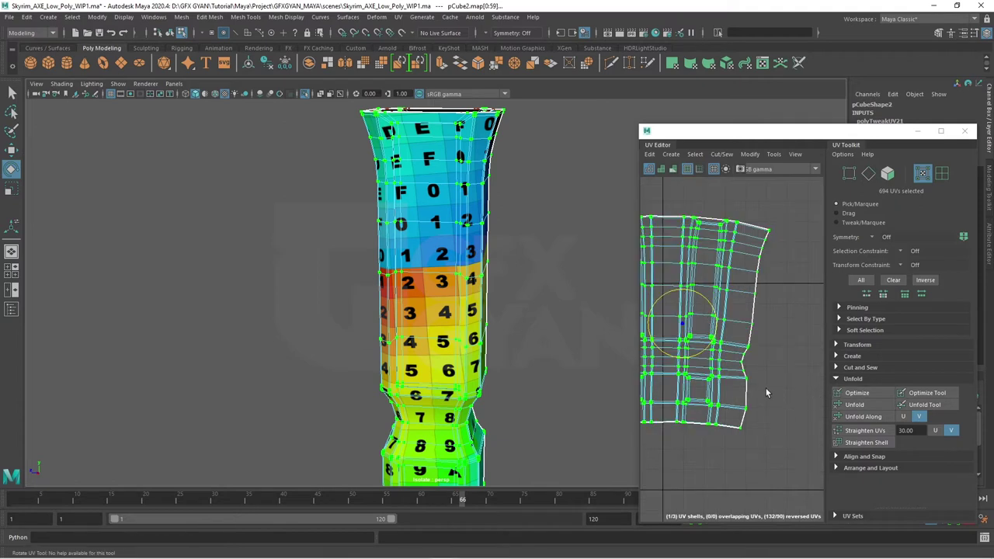
scroll(765, 388, "down", 2)
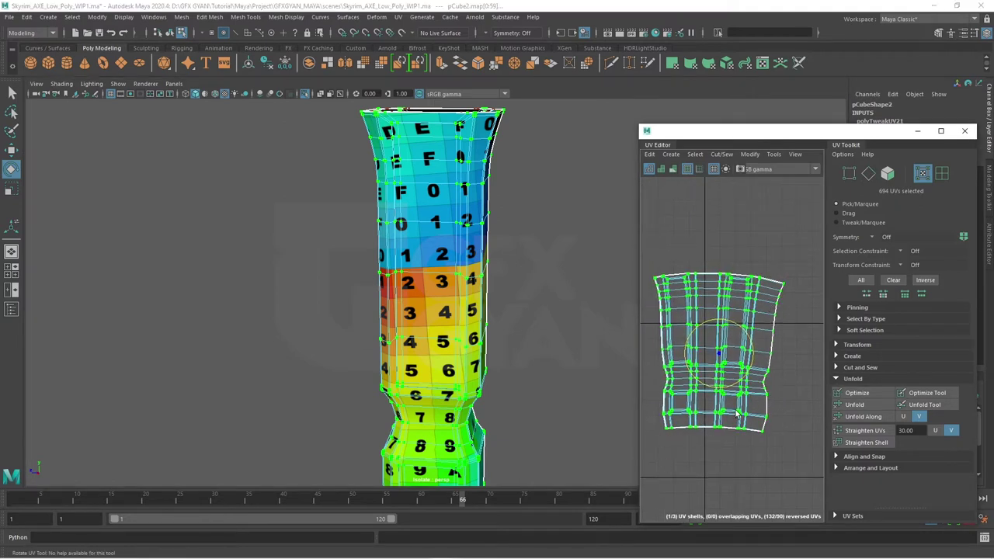
Step: Undo back to the rectangular shell and scale it taller vertically with R
key("ctrl+z")
key("ctrl+z")
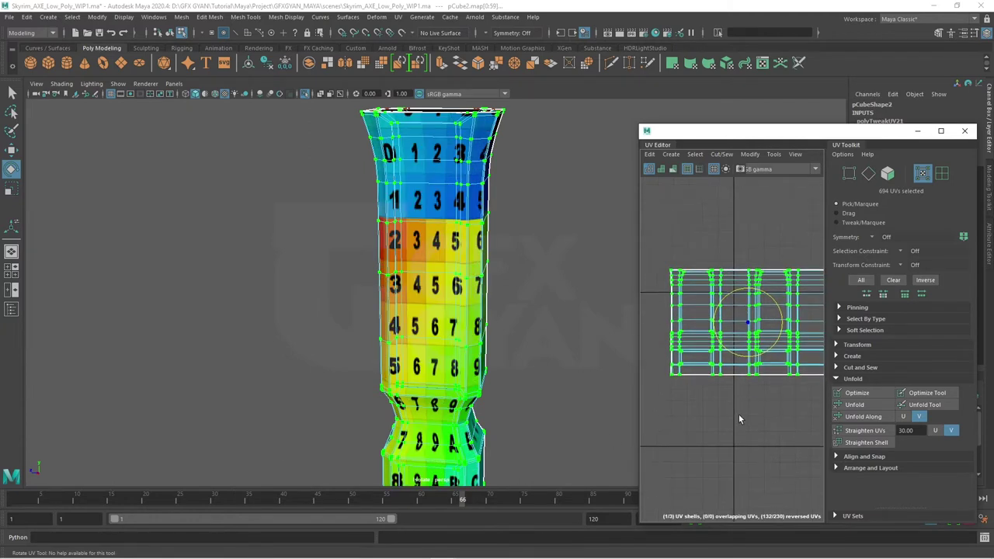
scroll(715, 427, "down", 3)
scroll(718, 403, "up", 4)
scroll(723, 400, "down", 2)
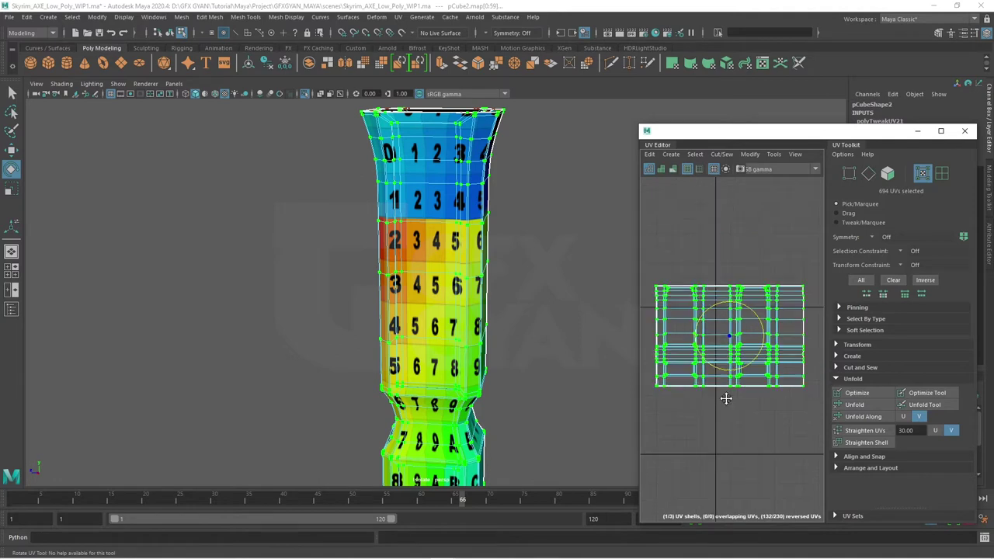
scroll(725, 398, "up", 4)
scroll(740, 390, "down", 3)
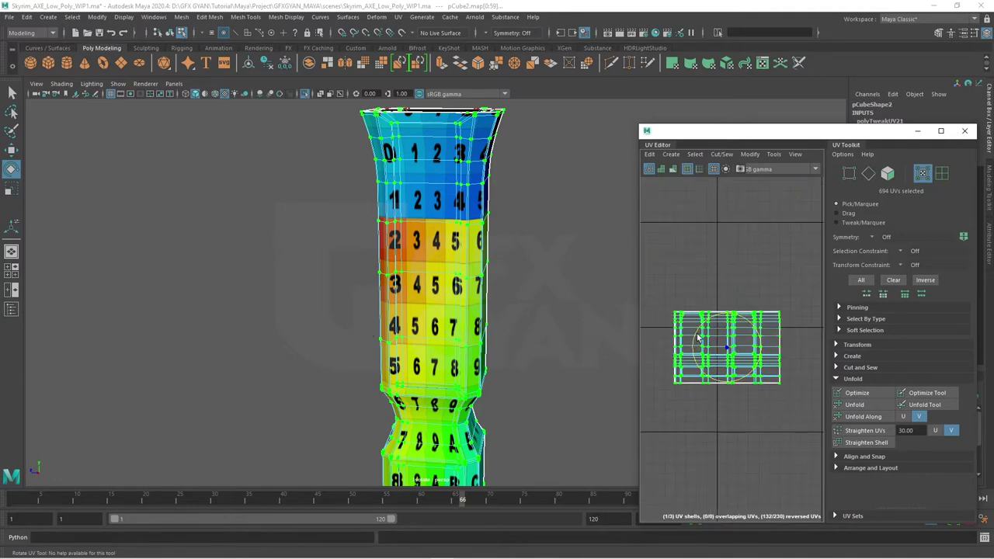
key("r")
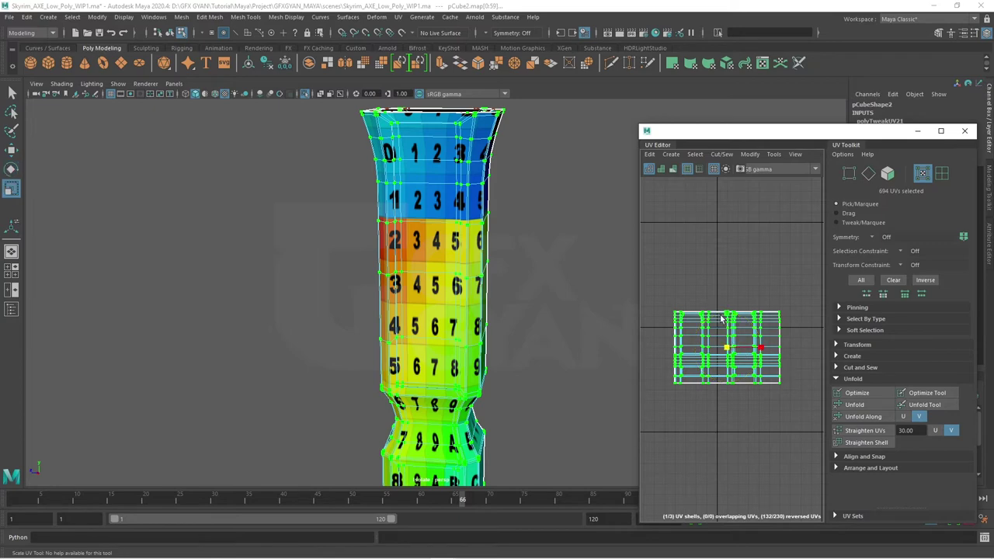
mouse_move(725, 315)
left_mouse_down()
mouse_move(726, 287)
mouse_move(726, 310)
left_mouse_up()
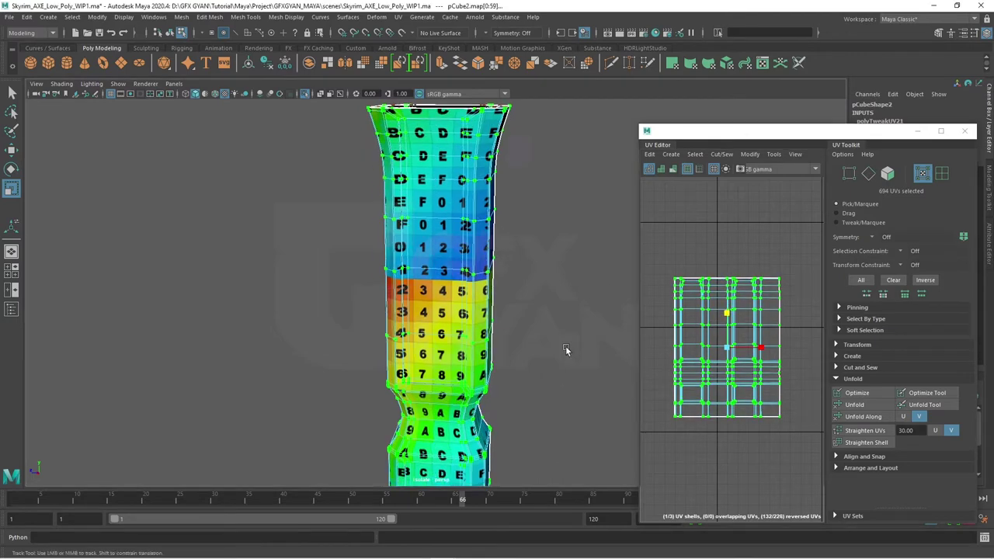
middle_click_drag(565, 349, 492, 272, "alt")
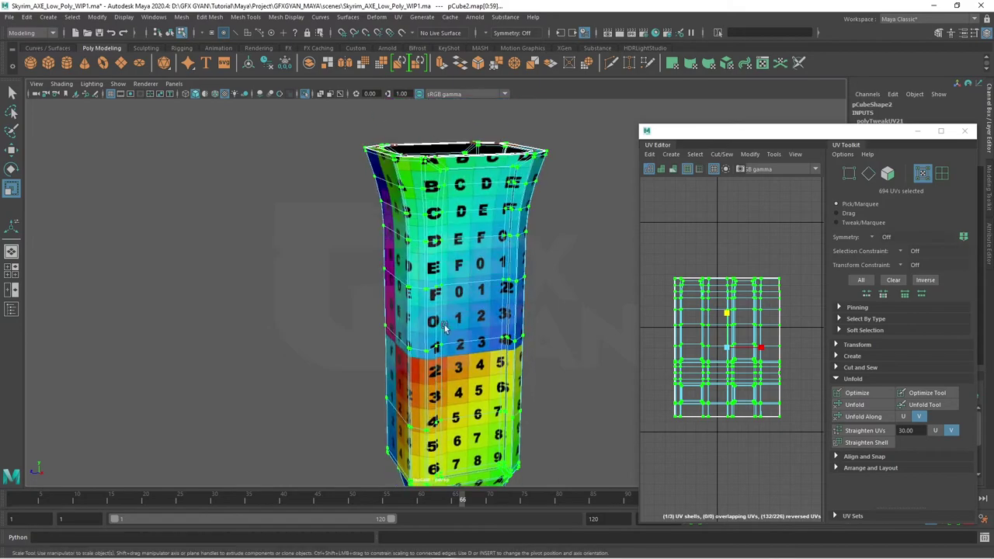
Step: Deselect the shell and orbit around the column to confirm the checker squares look even
mouse_move(492, 273)
left_mouse_down("alt")
mouse_move(444, 244)
mouse_move(559, 298)
left_mouse_up("alt")
scroll(743, 364, "down", 3)
left_click(744, 394)
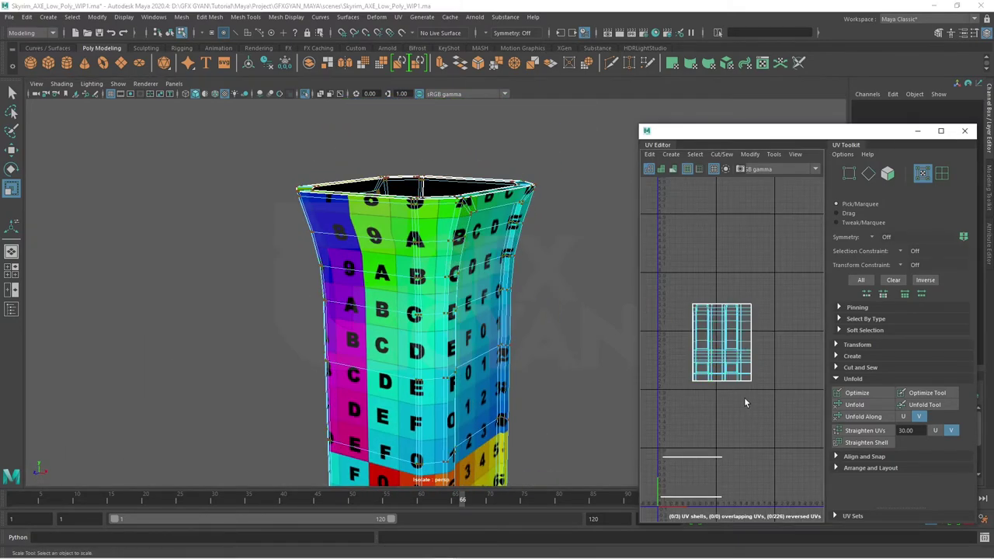
scroll(745, 397, "up", 3)
scroll(775, 380, "up", 3)
scroll(774, 373, "up", 2)
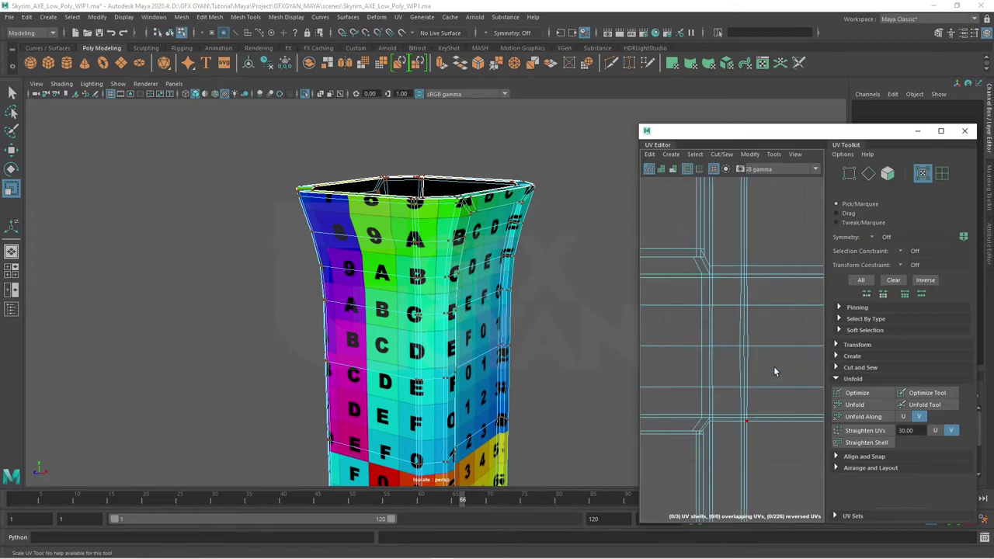
scroll(772, 361, "down", 2)
scroll(770, 357, "down", 3)
mouse_move(385, 400)
left_mouse_down("alt")
mouse_move(365, 400)
mouse_move(398, 351)
mouse_move(450, 349)
mouse_move(490, 316)
mouse_move(397, 330)
mouse_move(421, 326)
mouse_move(453, 373)
mouse_move(479, 381)
left_mouse_up("alt")
right_click_drag(479, 381, 575, 391, "alt")
mouse_move(575, 391)
left_mouse_down("alt")
mouse_move(491, 328)
mouse_move(356, 326)
left_mouse_up("alt")
right_click_drag(357, 327, 488, 377, "alt")
mouse_move(488, 377)
left_mouse_down("alt")
mouse_move(470, 375)
mouse_move(409, 296)
left_mouse_up("alt")
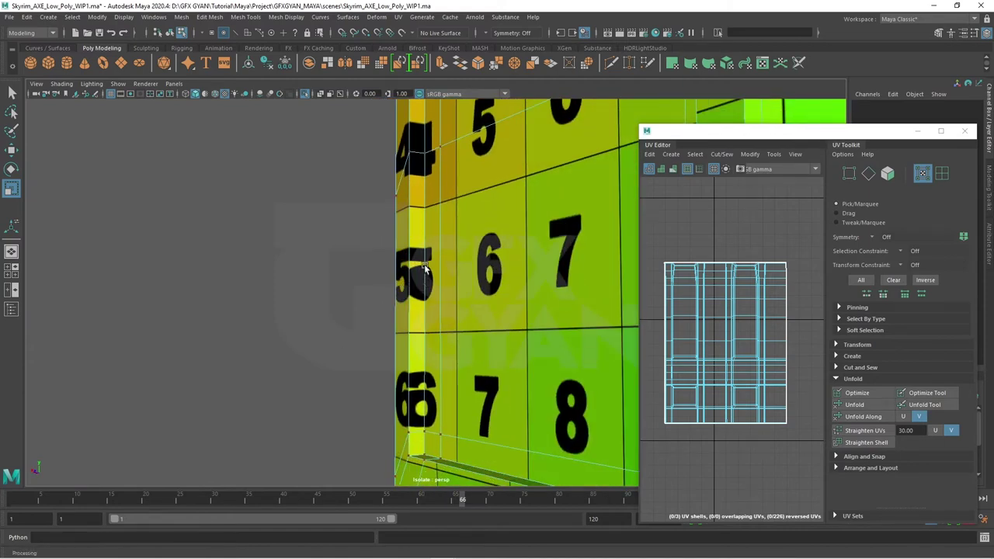
left_click_drag(424, 268, 401, 323, "alt")
left_click_drag(426, 241, 457, 284, "alt")
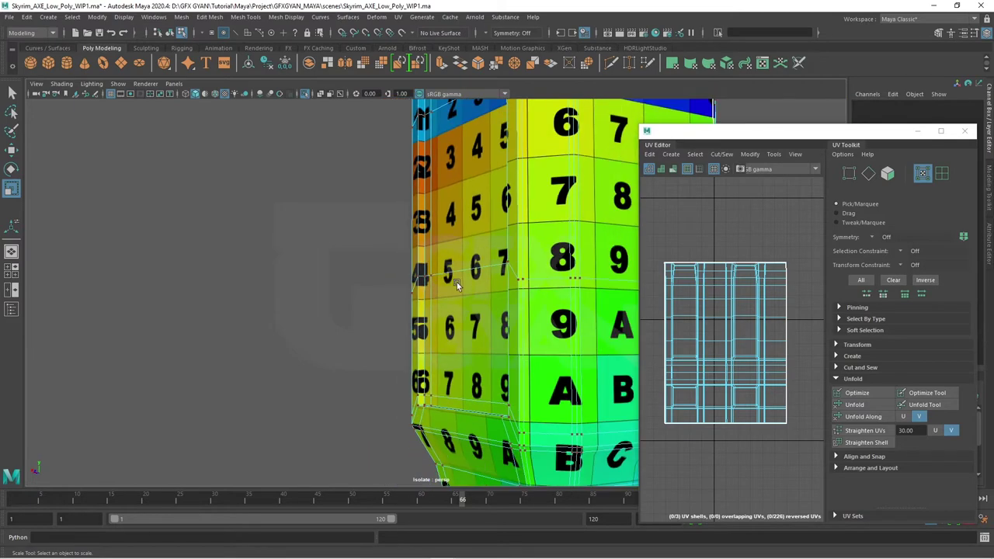
scroll(728, 308, "up", 2)
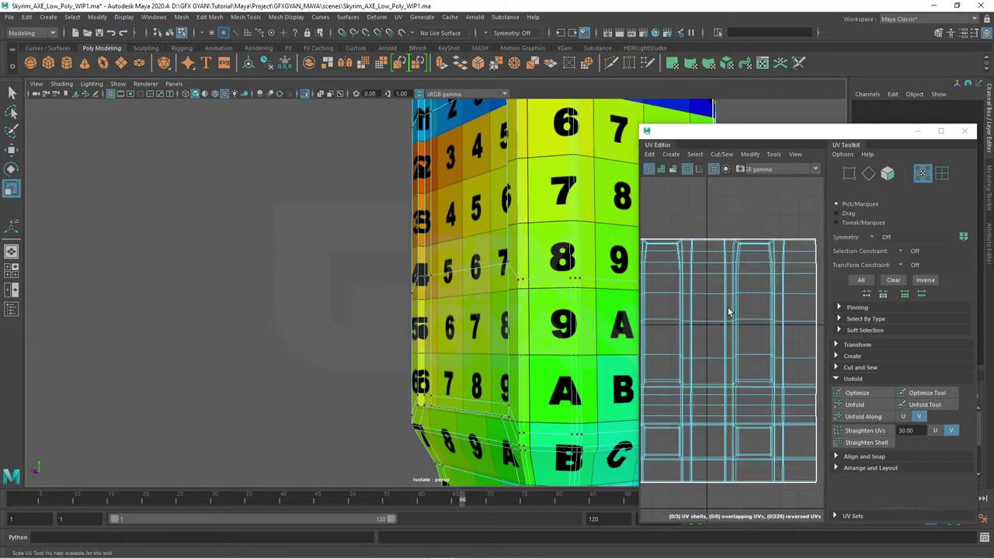
scroll(776, 351, "up", 2)
scroll(776, 350, "up", 2)
scroll(742, 349, "up", 2)
scroll(743, 350, "down", 2)
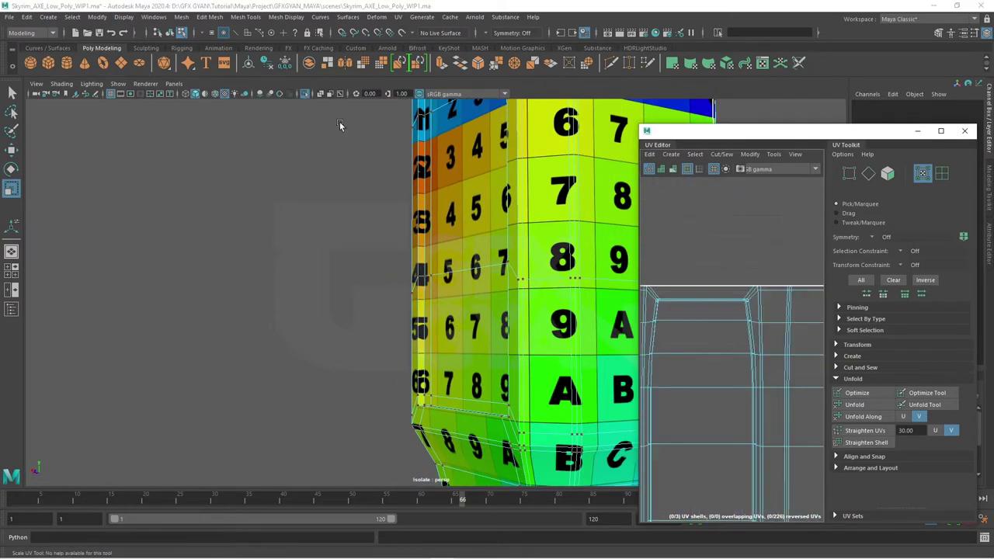
scroll(328, 272, "down", 3)
scroll(334, 256, "down", 2)
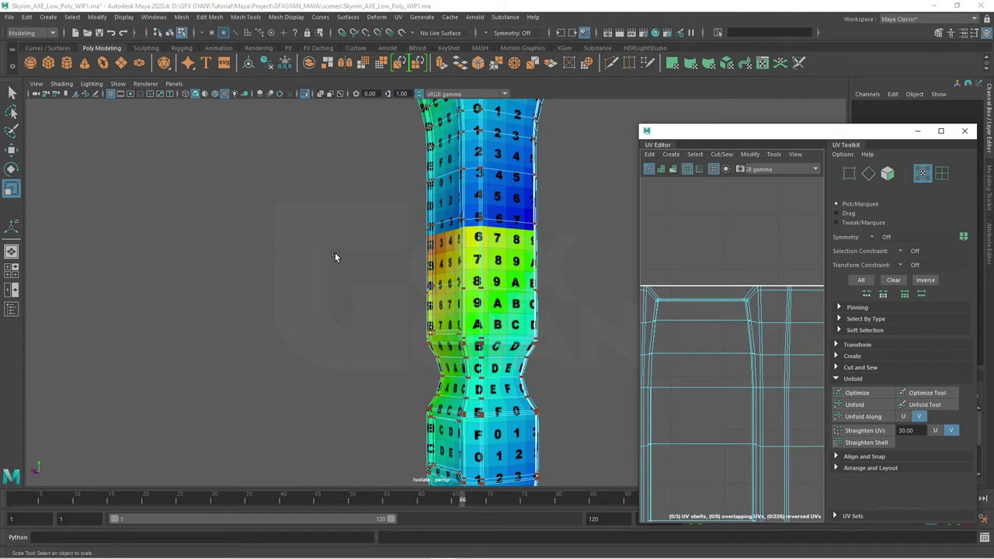
key("f")
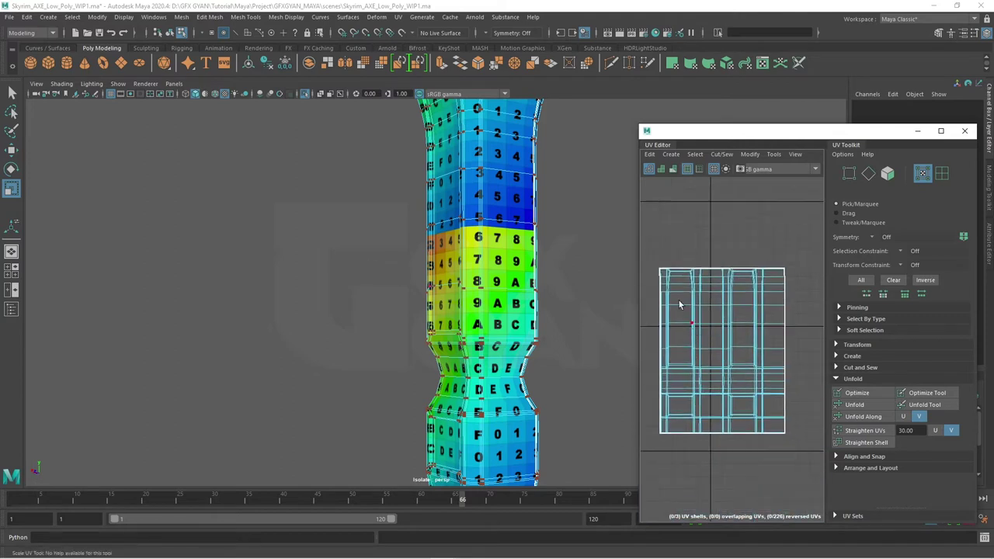
scroll(671, 306, "up", 3)
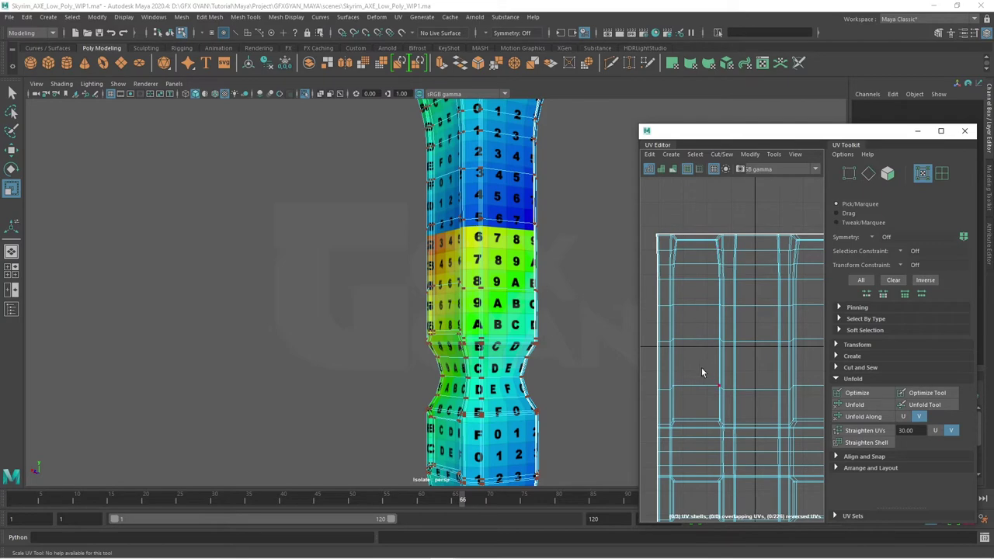
left_click_drag(443, 284, 435, 177, "alt")
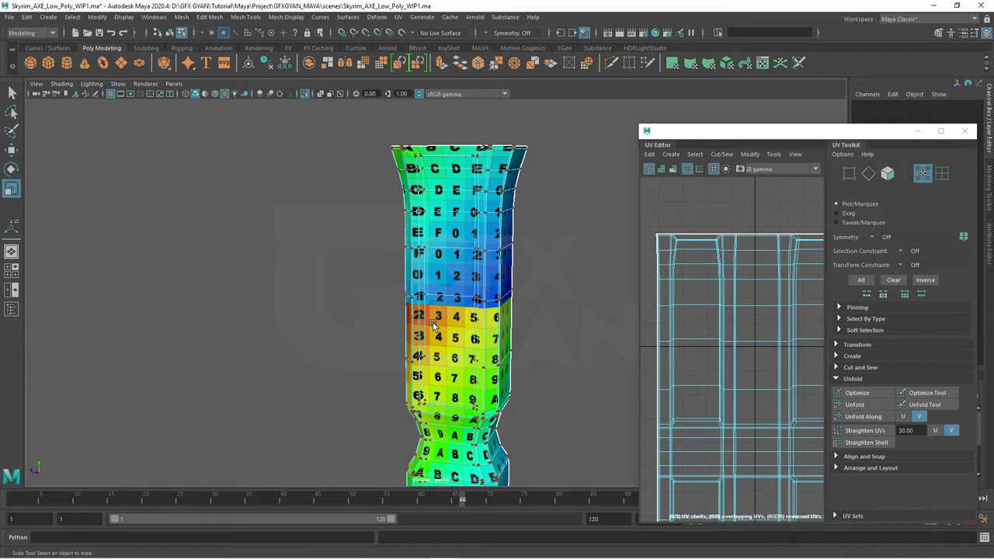
left_click(475, 156)
left_click_drag(586, 286, 521, 246, "alt")
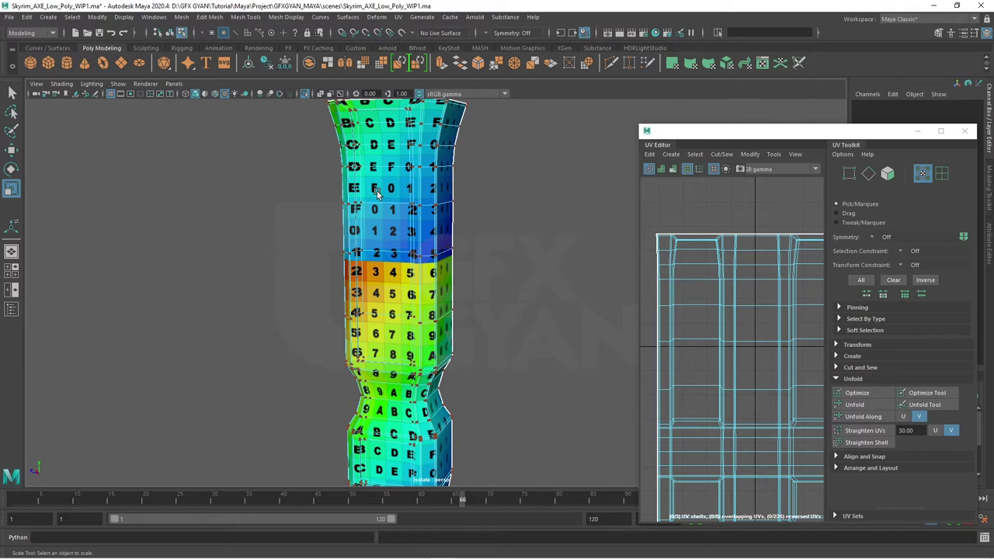
mouse_move(390, 165)
right_mouse_down("alt")
mouse_move(467, 300)
mouse_move(389, 288)
right_mouse_up("alt")
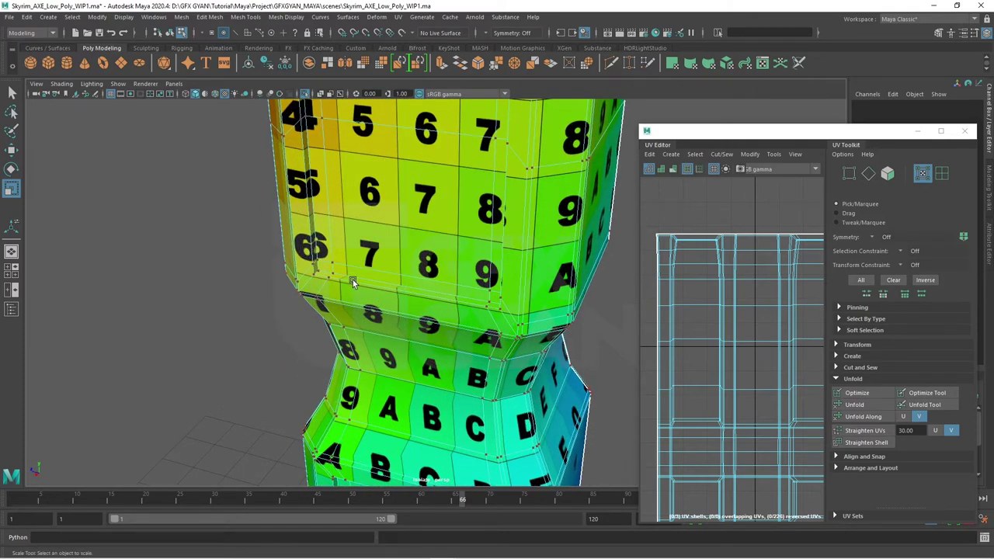
mouse_move(353, 280)
right_mouse_down()
mouse_move(352, 260)
mouse_move(440, 296)
right_mouse_up()
Step: Select three edge loops around the column and cut the UVs along them
double_click(357, 283)
left_click_drag(440, 296, 449, 289, "alt")
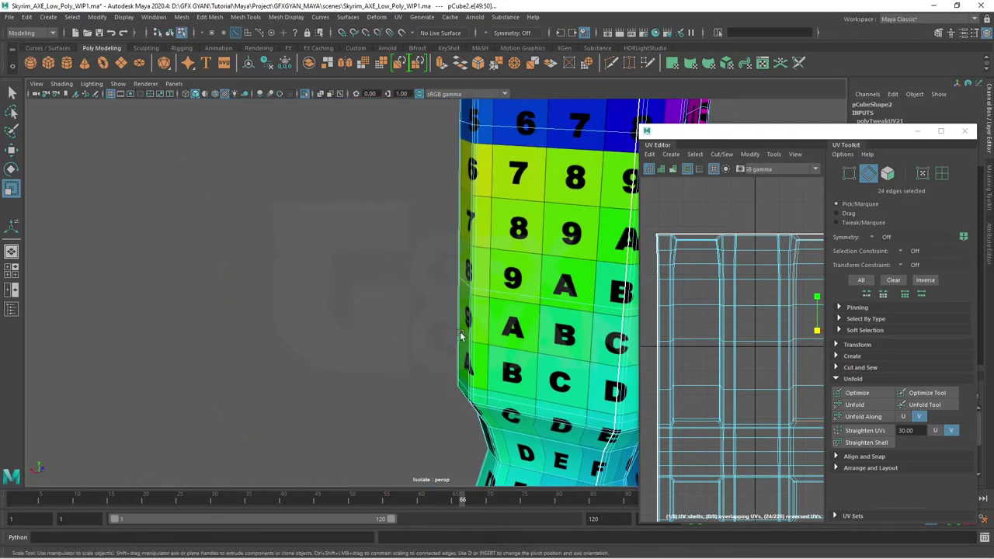
double_click(464, 277, "shift")
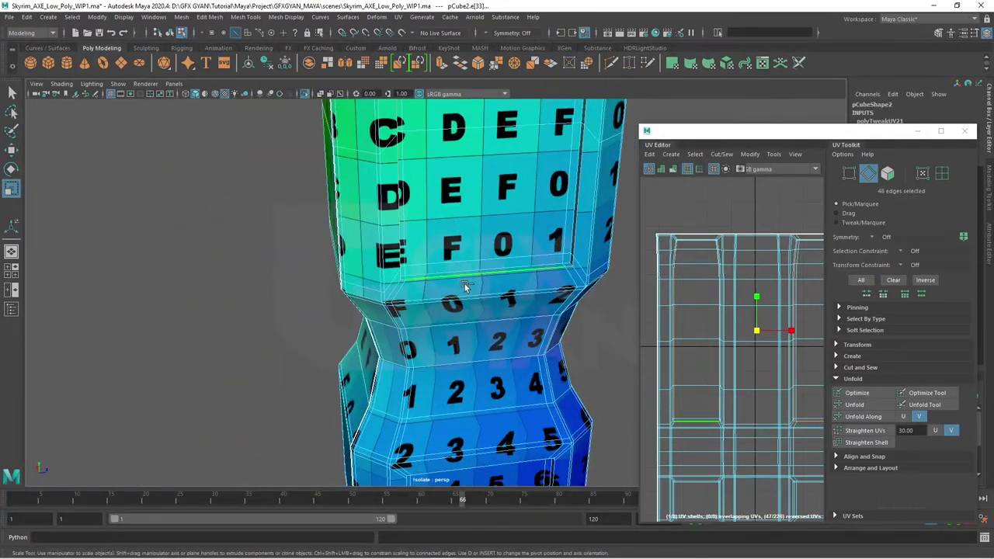
key("f")
double_click(461, 245, "shift")
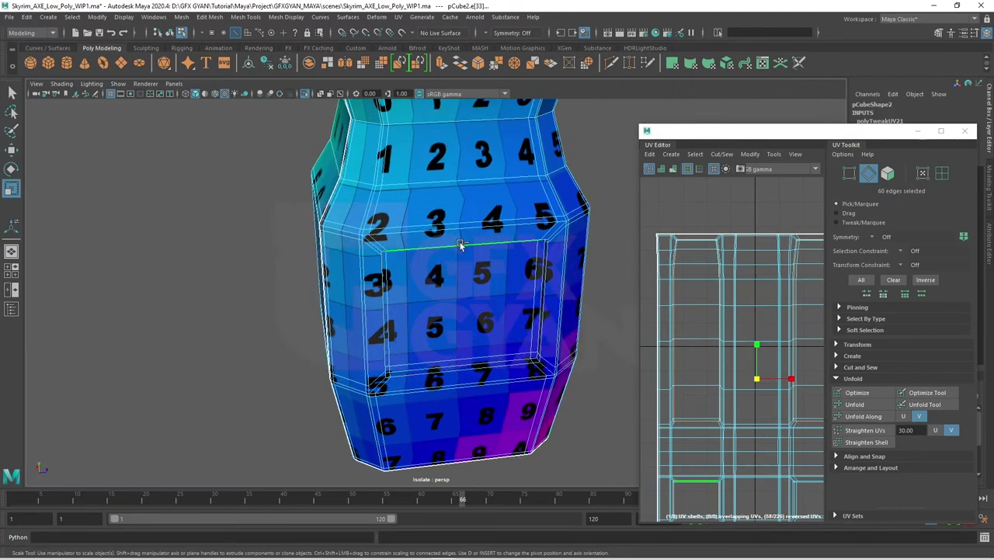
mouse_move(350, 337)
left_mouse_down("alt")
mouse_move(433, 339)
mouse_move(351, 332)
mouse_move(401, 301)
mouse_move(417, 323)
mouse_move(399, 317)
left_mouse_up("alt")
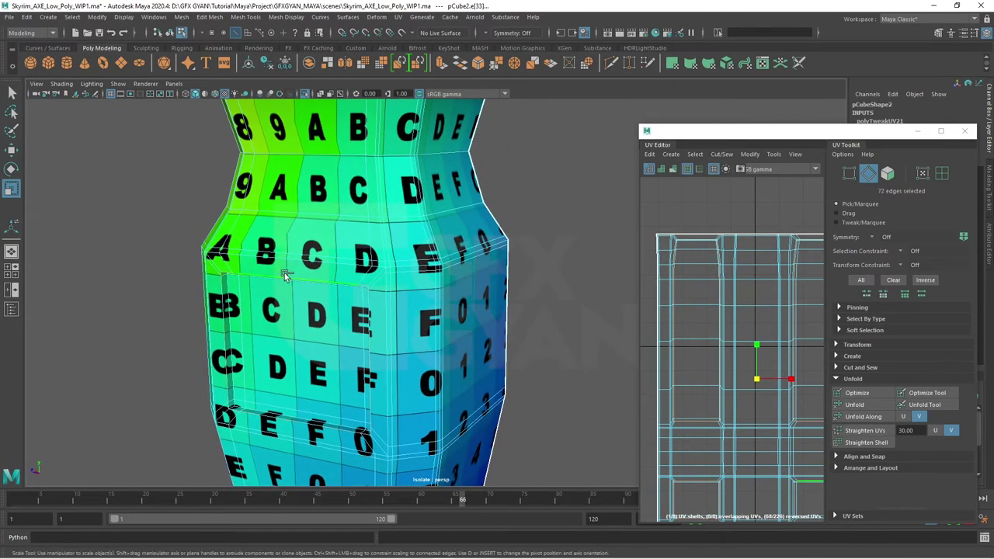
scroll(486, 336, "down", 5)
scroll(722, 333, "down", 3)
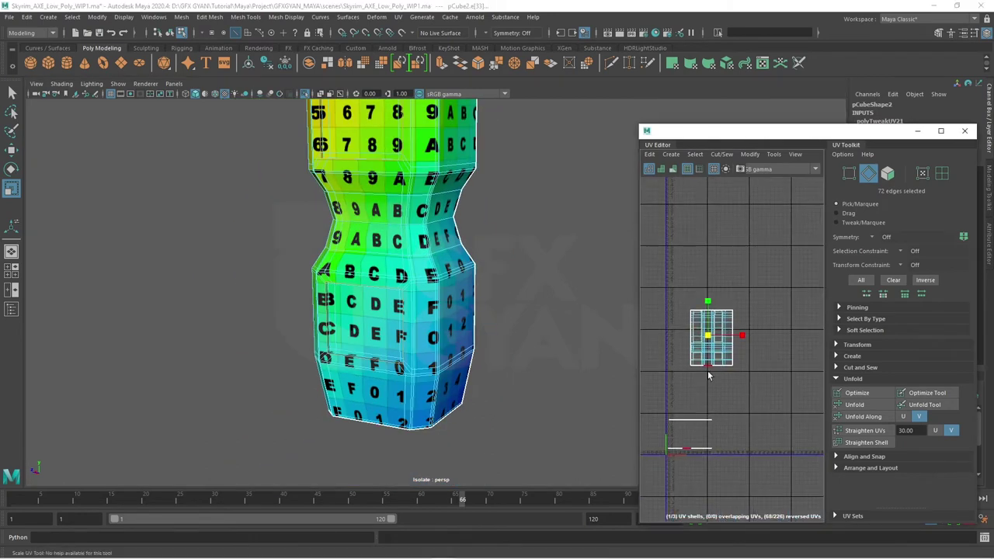
scroll(707, 369, "up", 2)
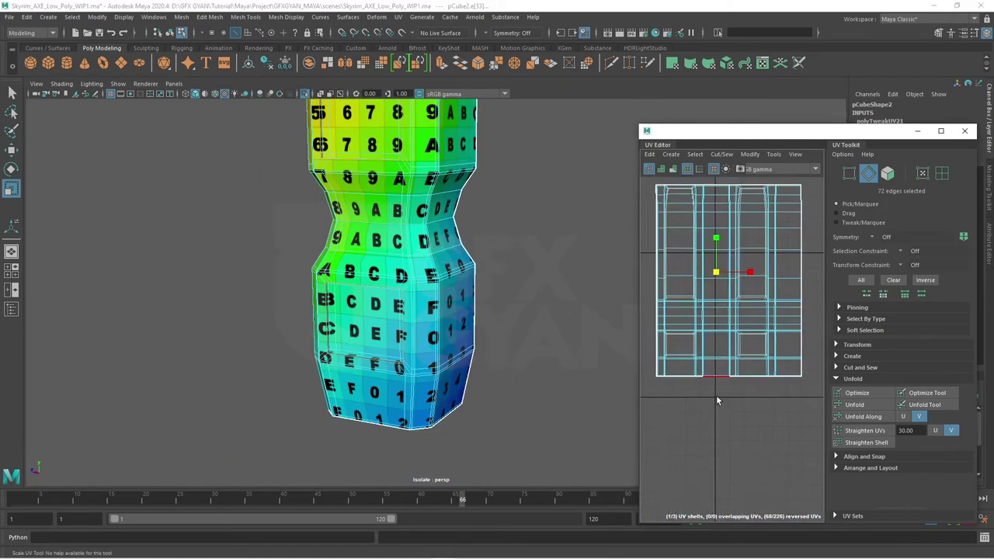
left_click(837, 367)
left_click(867, 391)
Step: Switch to whole-shell UV selection and move the main shell to the left
right_click_drag(775, 327, 796, 332)
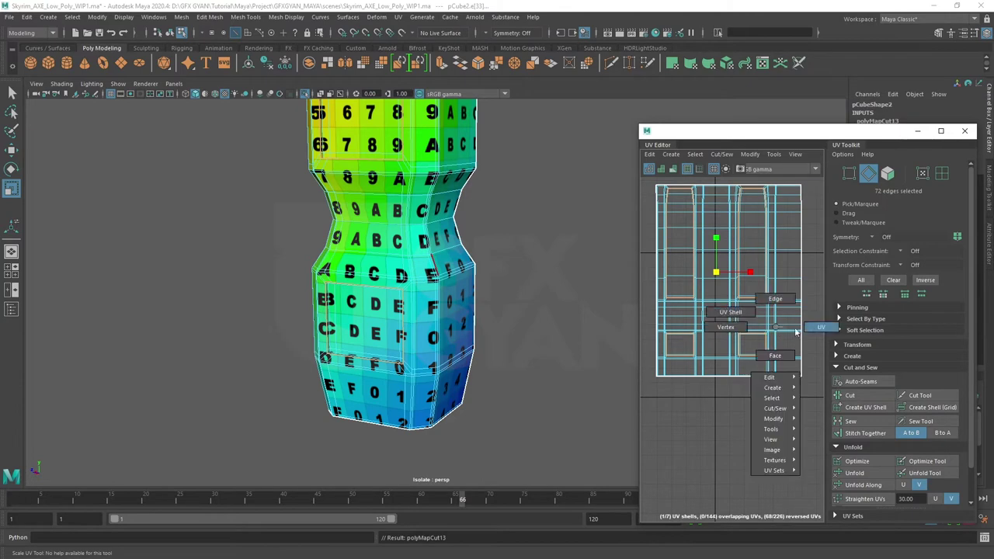
left_click_drag(651, 180, 807, 380)
scroll(783, 353, "down", 3)
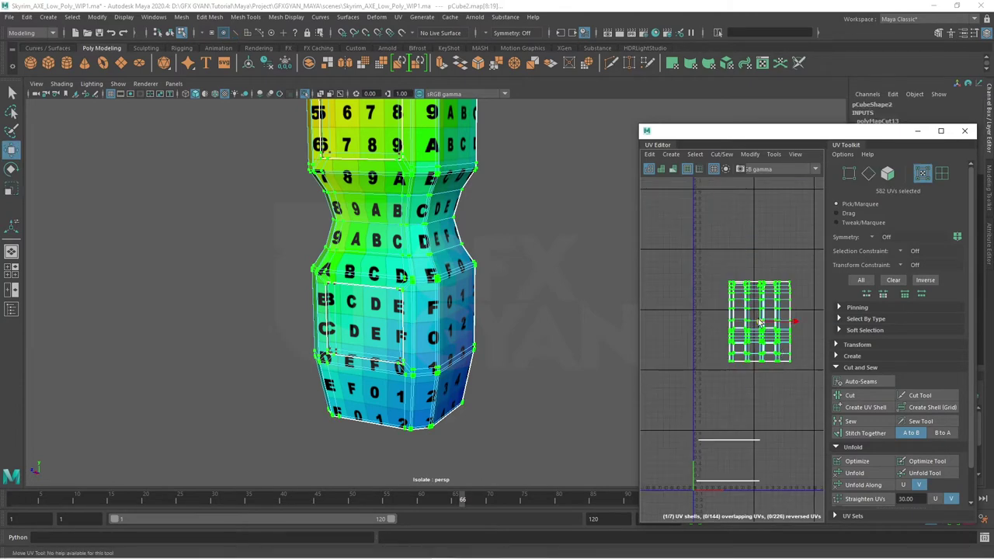
left_click_drag(759, 322, 682, 359)
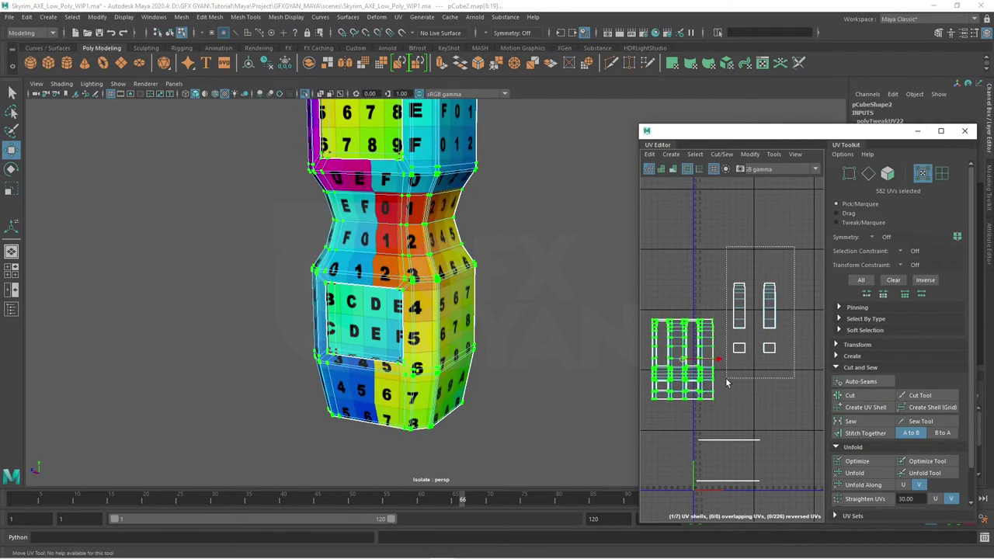
Step: Select the small strips and squares on the right and stitch their edges together
left_click_drag(727, 382, 727, 382)
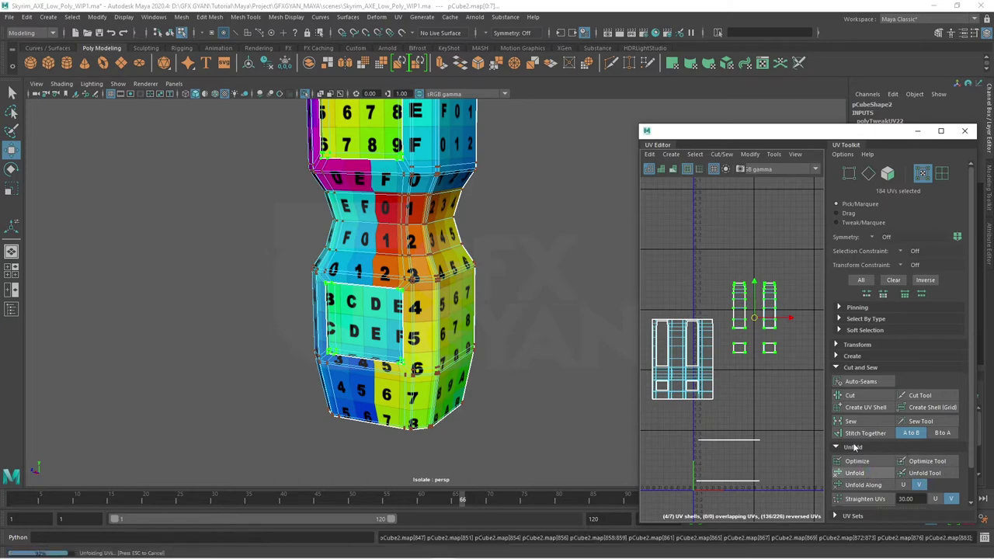
left_click(910, 433)
left_click(779, 378)
scroll(759, 367, "up", 4)
scroll(745, 425, "down", 4)
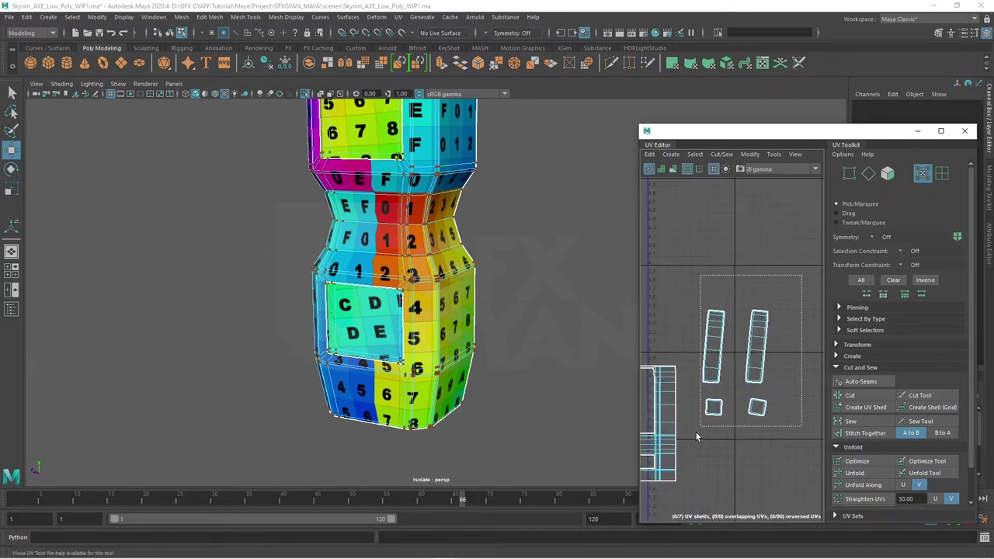
left_click_drag(695, 433, 696, 434)
scroll(872, 476, "down", 1)
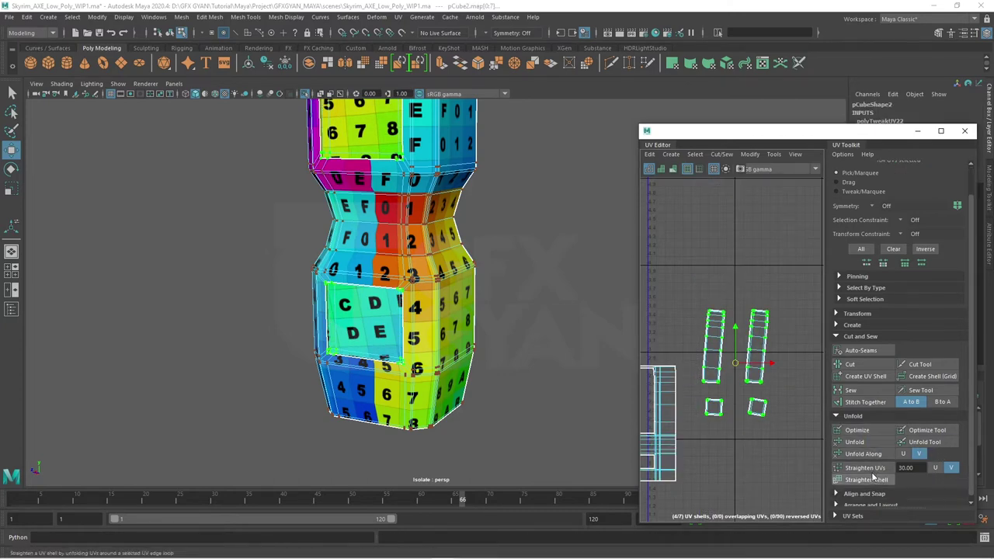
Step: Straighten the four selected shells into upright rectangles and frame them for inspection
left_click(873, 467)
key("f")
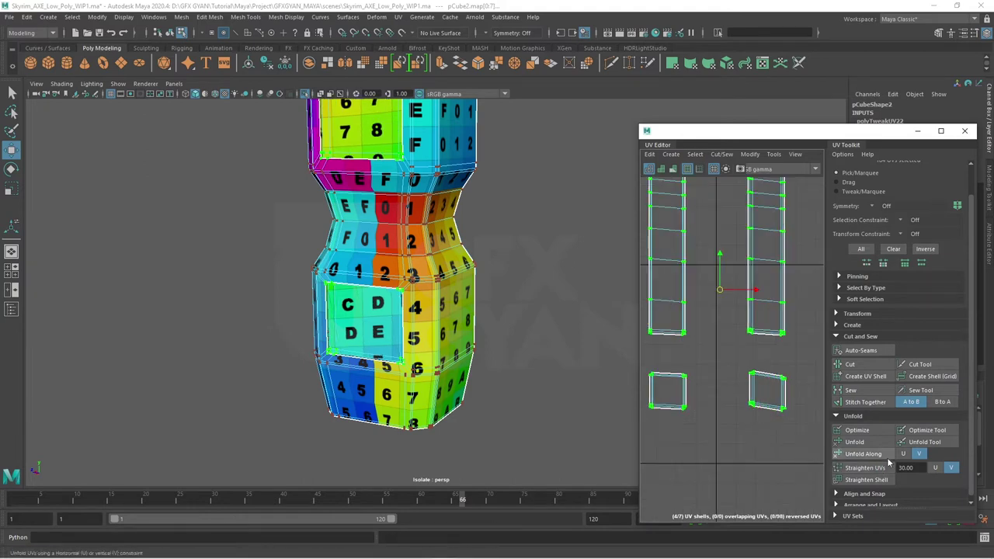
left_click(757, 413)
scroll(735, 394, "up", 3)
scroll(729, 373, "down", 3)
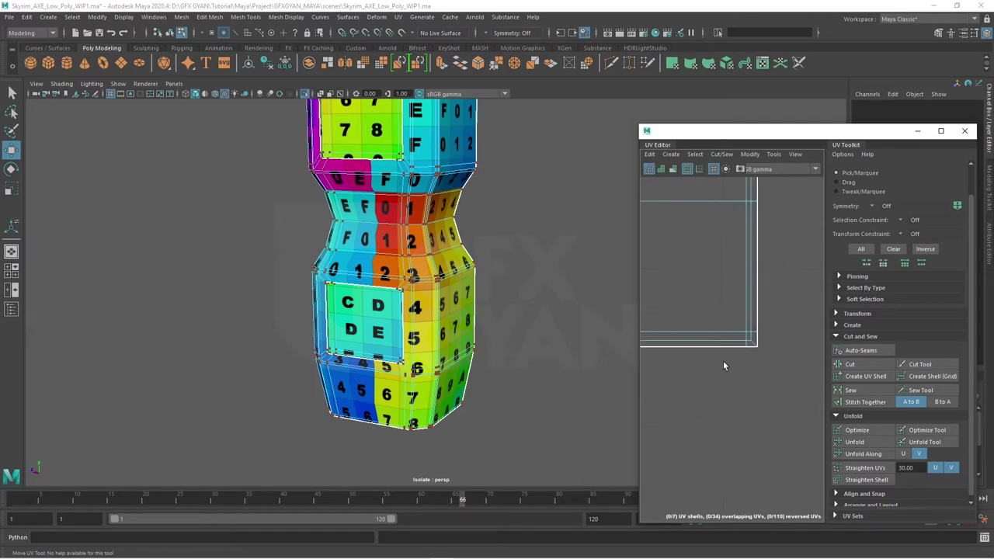
mouse_move(723, 360)
middle_mouse_down("alt")
mouse_move(747, 295)
mouse_move(756, 358)
middle_mouse_up("alt")
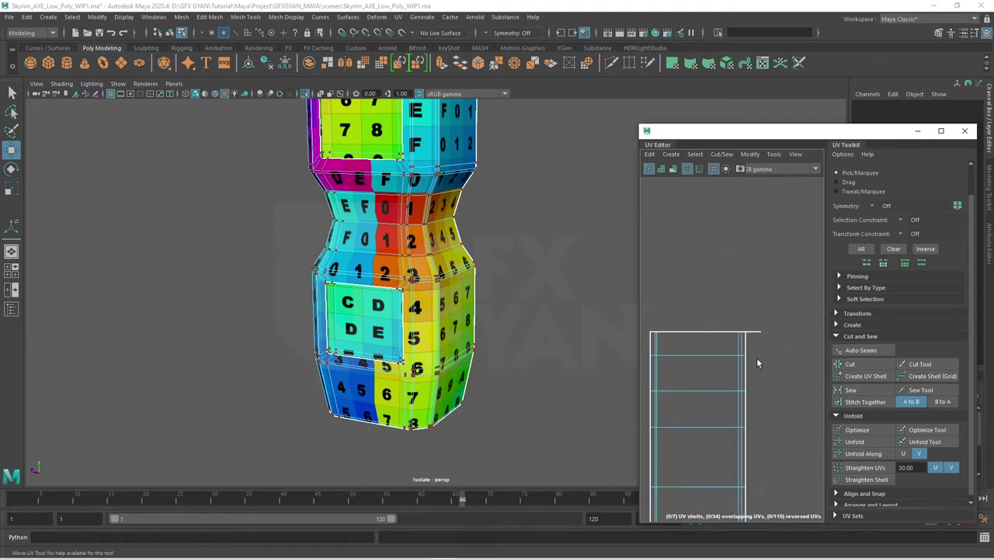
scroll(701, 287, "up", 2)
scroll(727, 315, "up", 3)
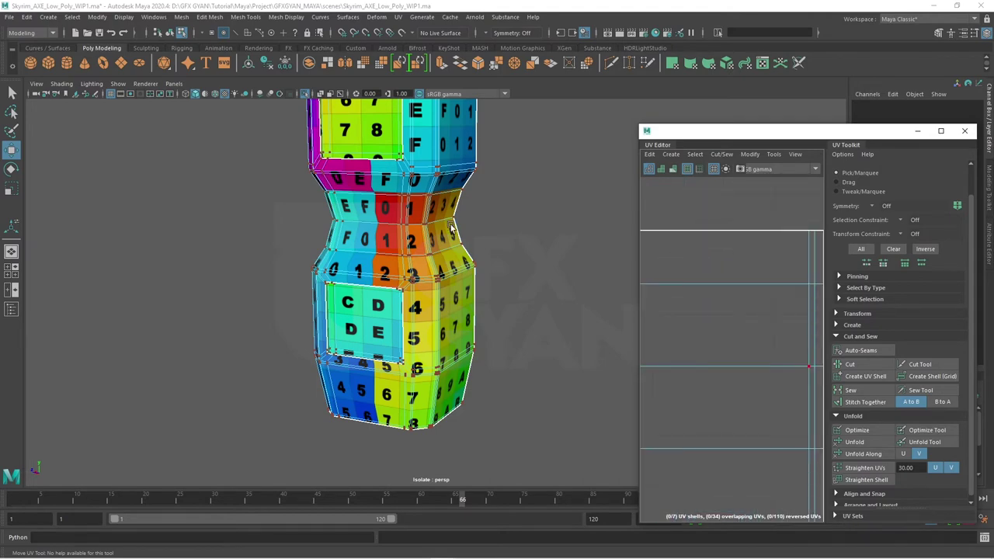
scroll(450, 227, "up", 3)
scroll(489, 272, "up", 3)
scroll(537, 317, "up", 3)
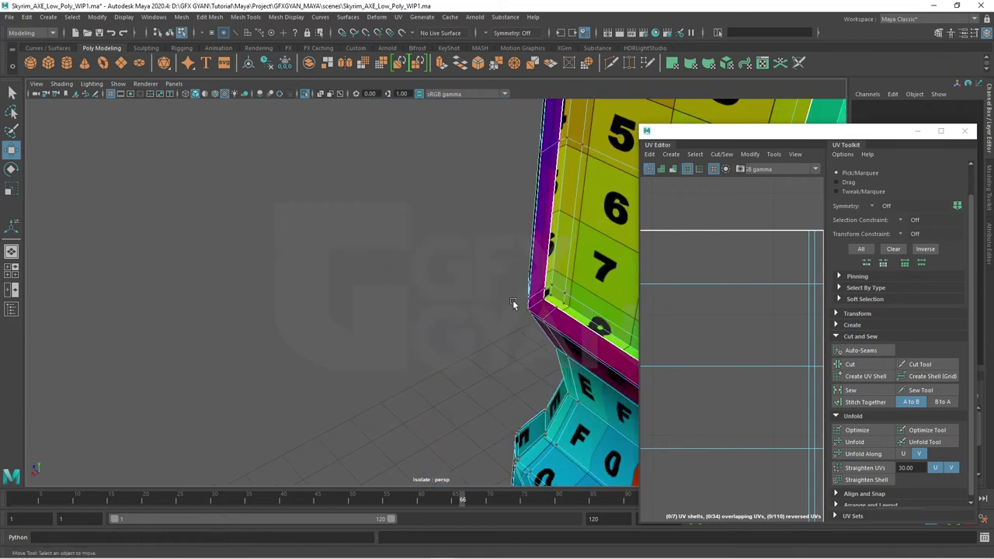
scroll(723, 342, "down", 2)
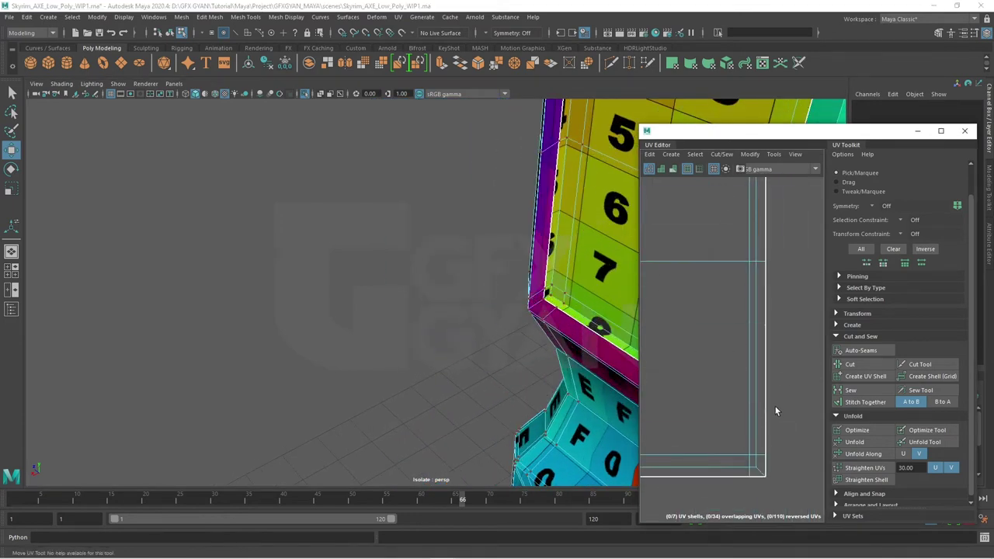
middle_click_drag(751, 376, 780, 358, "alt")
scroll(780, 358, "down", 3)
scroll(805, 288, "up", 1)
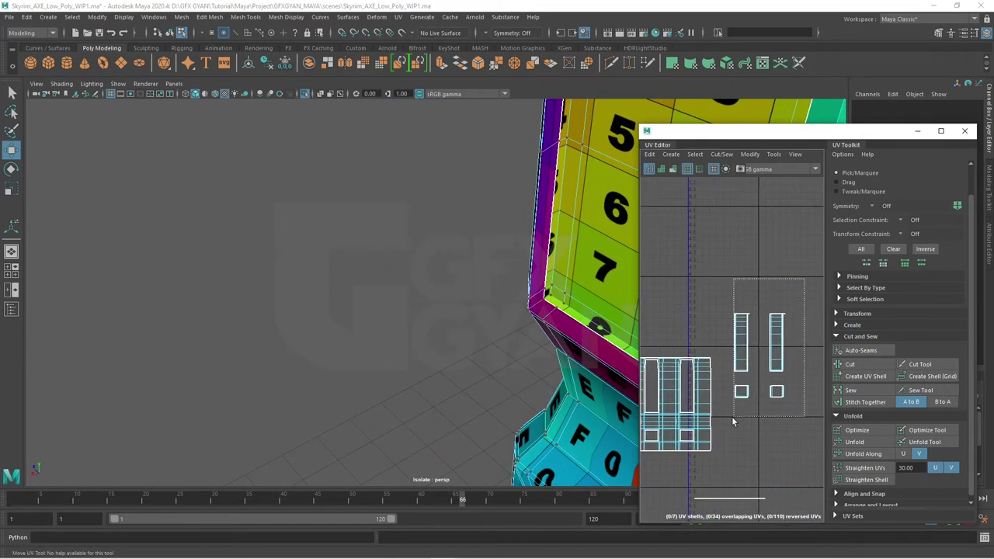
Step: Marquee-select the four right-hand shells again and unfold them
left_click_drag(731, 416, 730, 423)
left_click(854, 441)
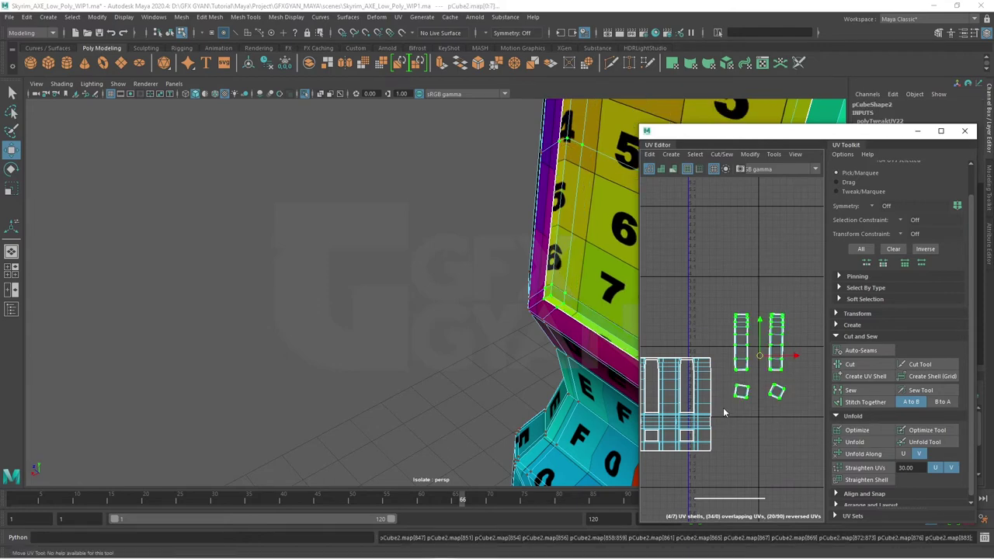
scroll(723, 413, "up", 3)
scroll(738, 388, "up", 2)
scroll(771, 447, "up", 2)
scroll(743, 388, "up", 2)
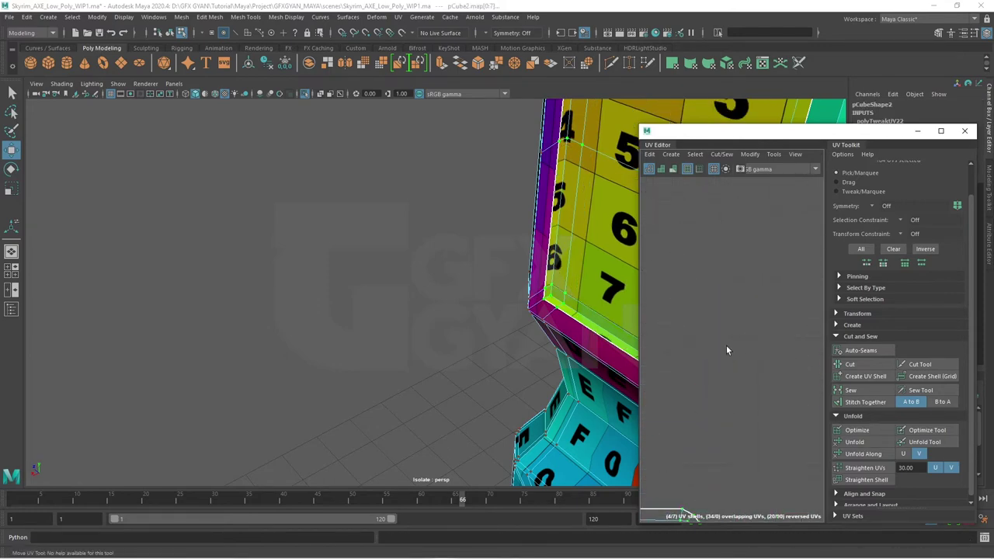
scroll(745, 354, "down", 2)
scroll(768, 363, "down", 1)
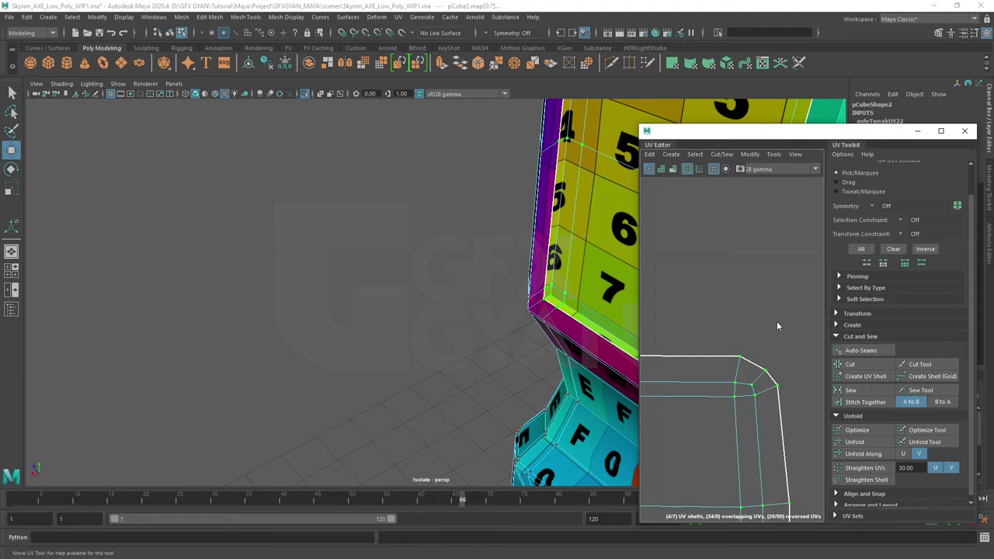
right_click(776, 284)
Step: Maximize the UV Editor and unfold the first shell from its selected corner edges' UVs
left_click(939, 132)
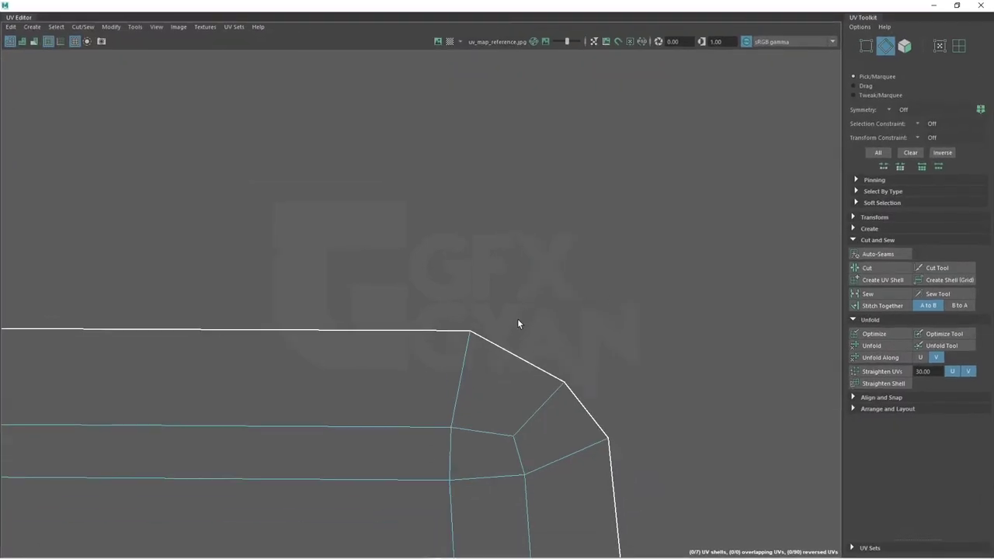
scroll(575, 295, "down", 1)
left_click(631, 273)
mouse_move(631, 273)
right_mouse_down("alt")
mouse_move(493, 366)
mouse_move(424, 368)
mouse_move(346, 283)
right_mouse_up("alt")
left_click(367, 266, "shift")
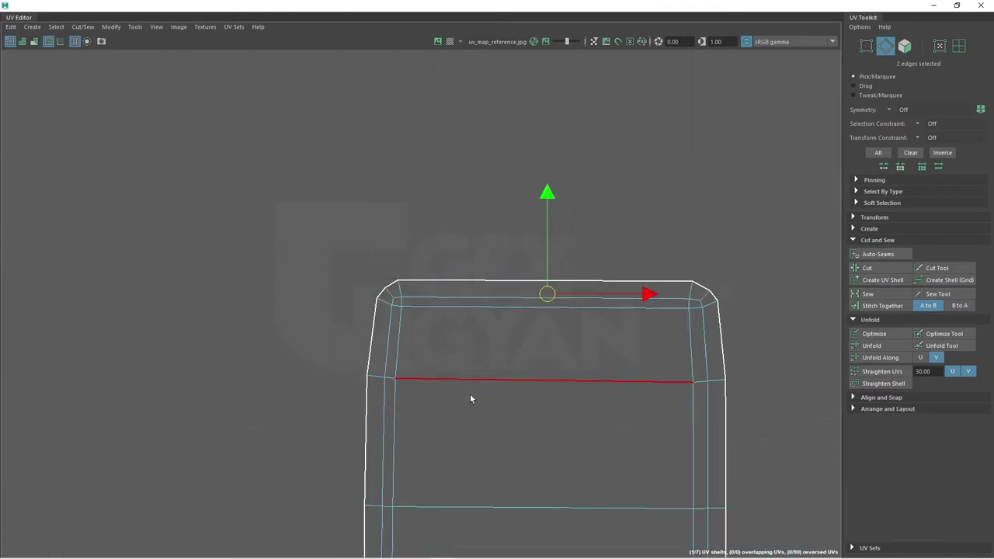
middle_click_drag(470, 394, 492, 117, "alt")
mouse_move(522, 445)
middle_mouse_down("alt")
mouse_move(486, 377)
mouse_move(507, 363)
middle_mouse_up("alt")
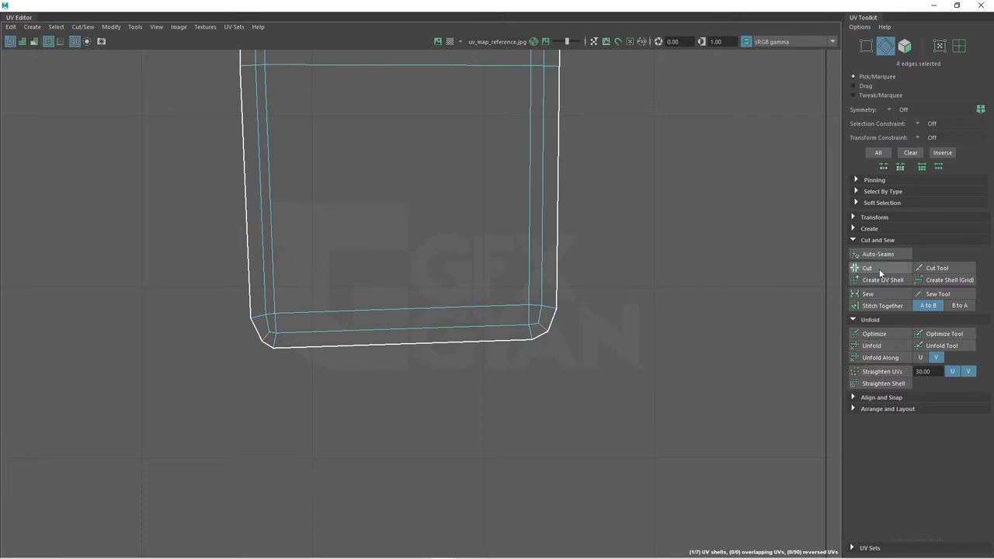
right_click_drag(541, 300, 584, 295)
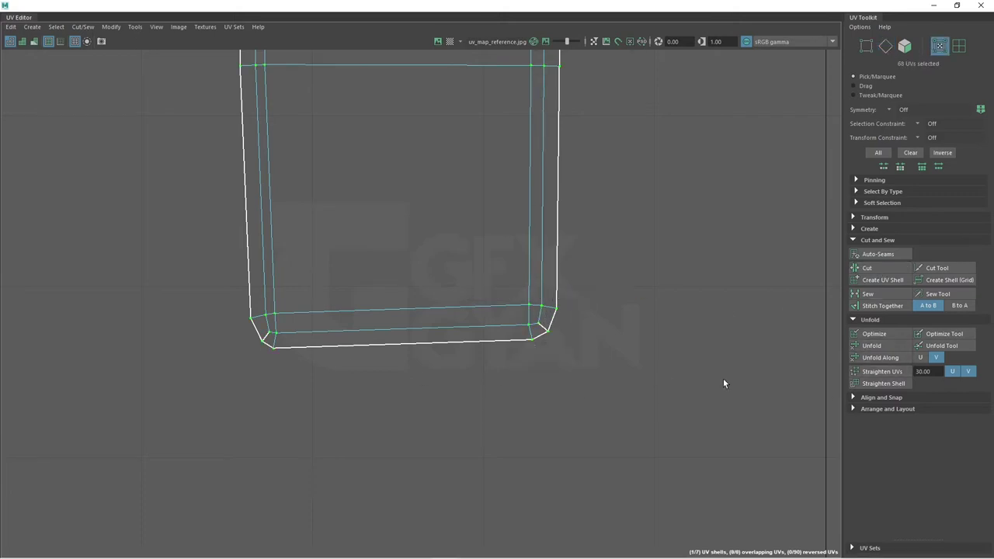
left_click(871, 345)
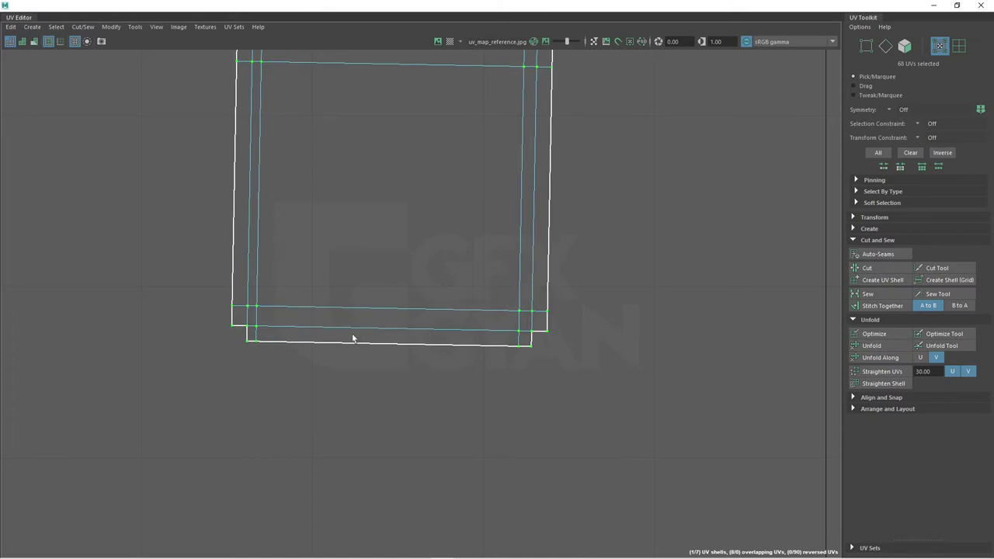
Step: Unfold the second shell into a straight strip from its corner and bevel edges
key("w")
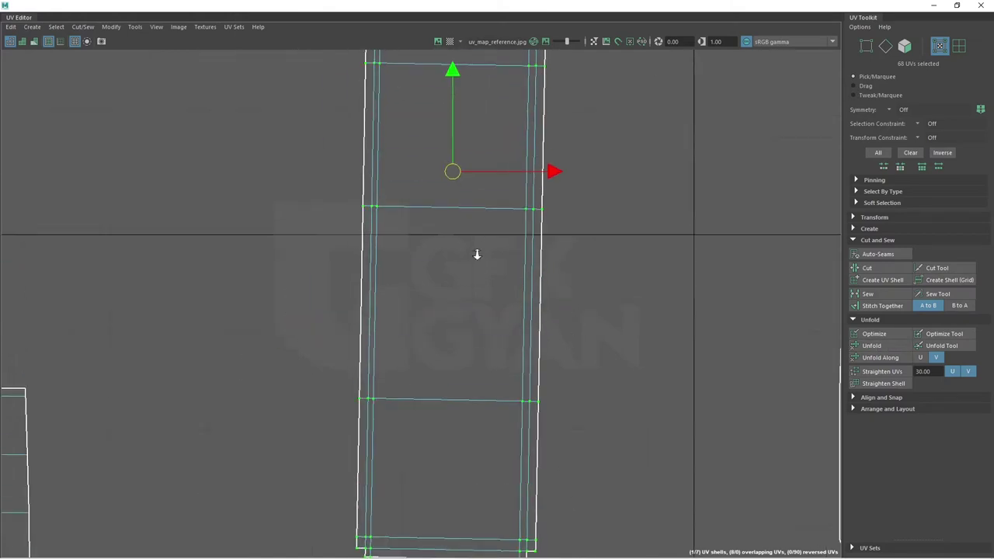
middle_click_drag(476, 255, 521, 412, "alt")
mouse_move(742, 276)
middle_mouse_down("alt")
mouse_move(604, 207)
mouse_move(433, 291)
middle_mouse_up("alt")
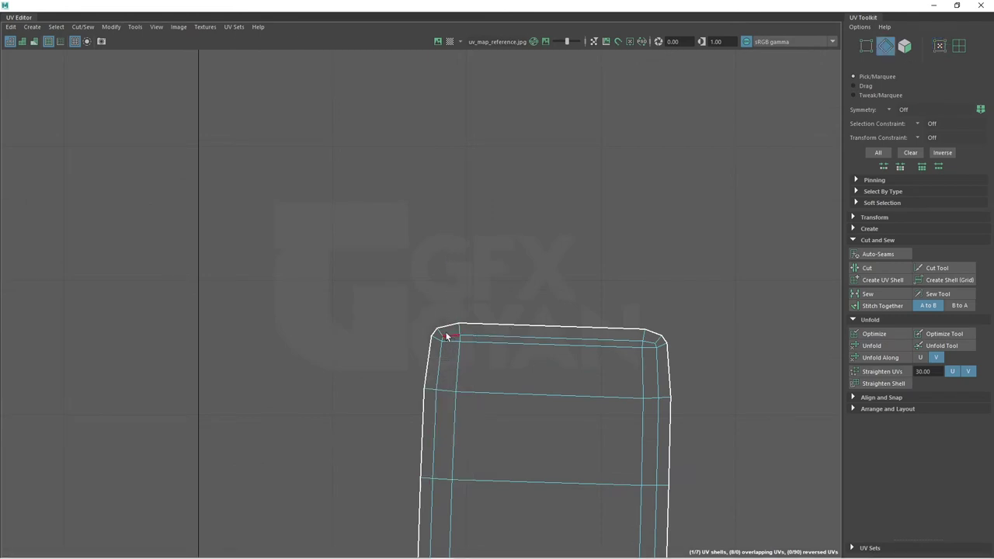
left_click(658, 343, "shift")
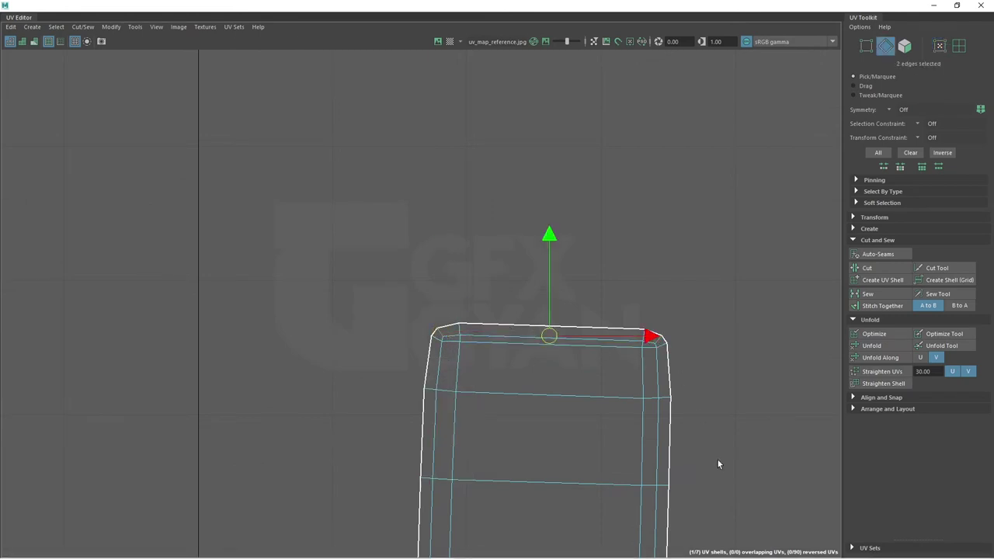
scroll(559, 306, "up", 1)
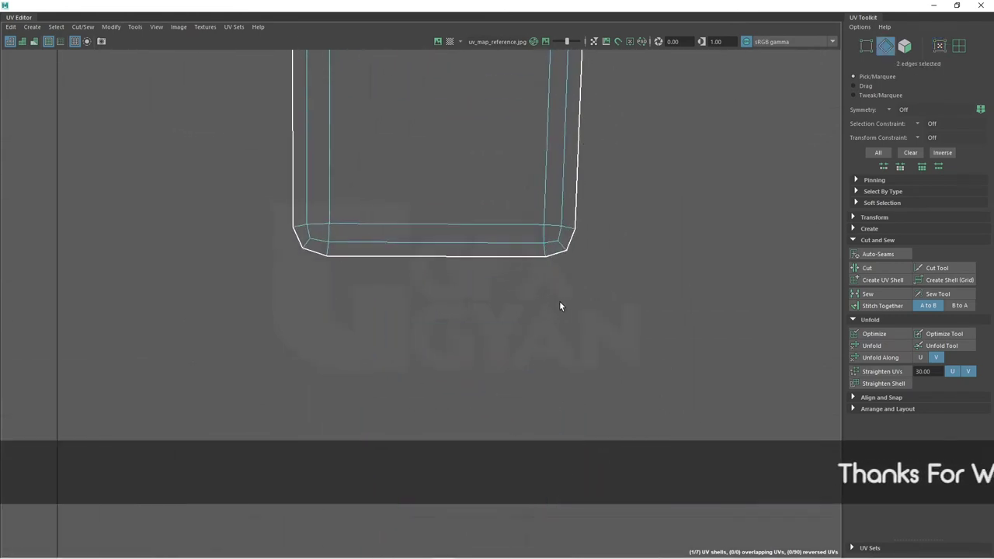
left_click(313, 251, "shift")
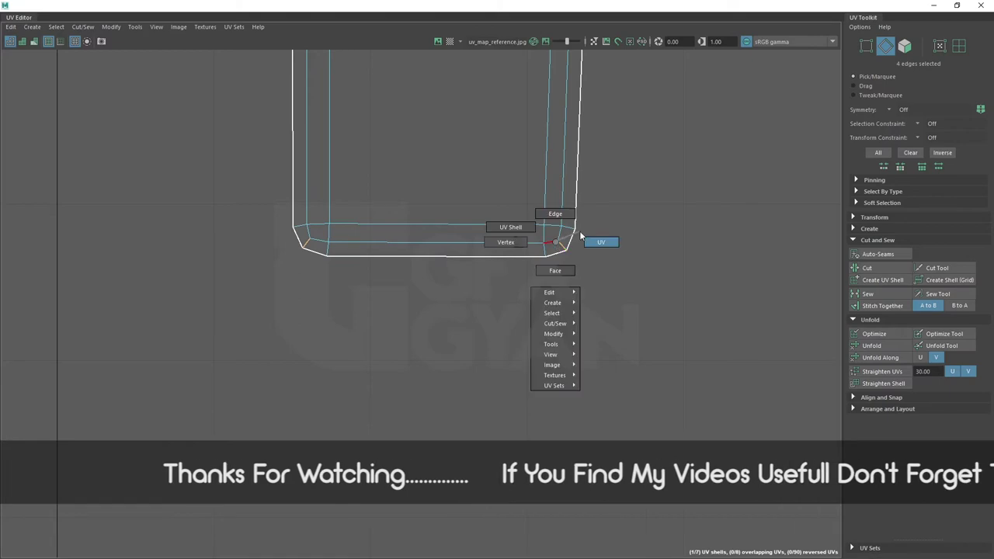
right_click_drag(550, 239, 598, 239, "ctrl")
left_click(871, 346)
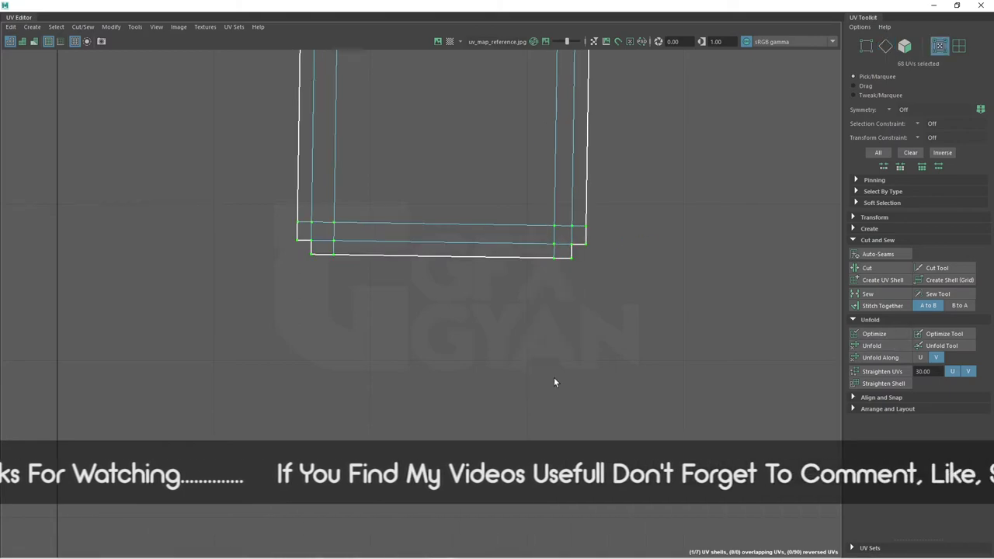
Step: In edge mode, select one edge and two bottom edges of the square shell
scroll(555, 376, "down", 2)
scroll(557, 375, "down", 2)
scroll(584, 375, "down", 2)
scroll(582, 342, "up", 2)
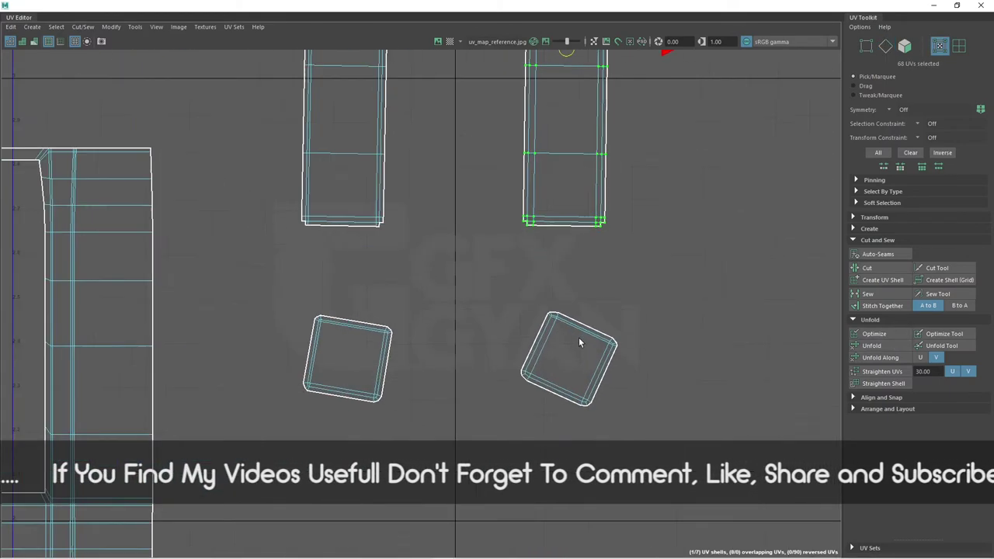
scroll(570, 363, "up", 3)
scroll(579, 377, "up", 3)
scroll(484, 297, "up", 2)
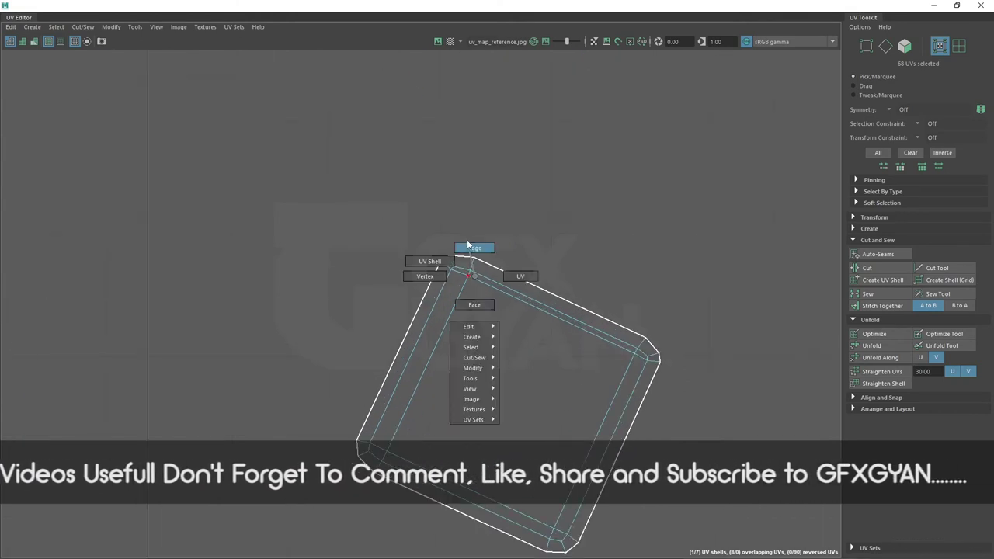
right_click_drag(466, 256, 469, 245)
left_click(450, 262)
left_click(566, 543, "shift")
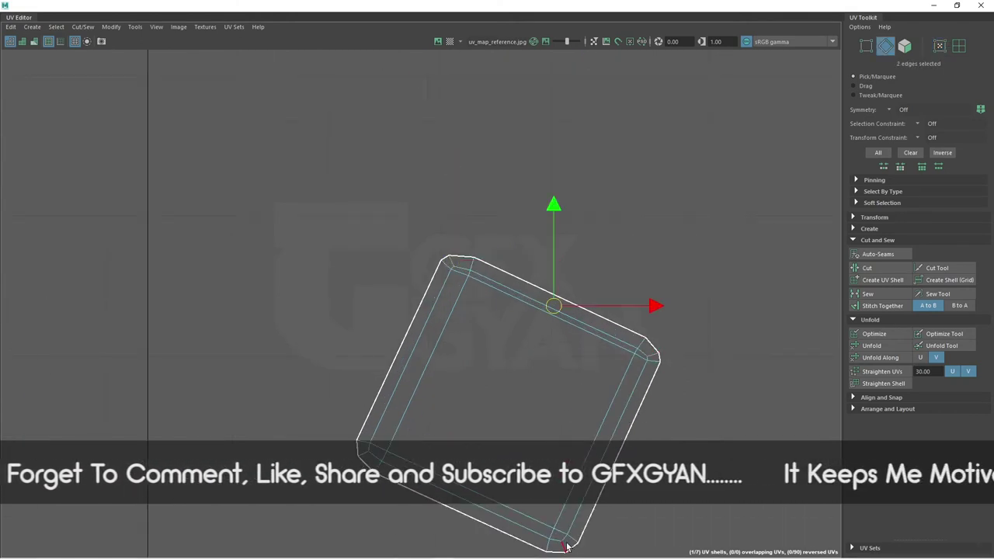
left_click(544, 546, "shift")
Step: Add the bottom border, left border and two top corner edges to the selection
scroll(553, 404, "down", 2)
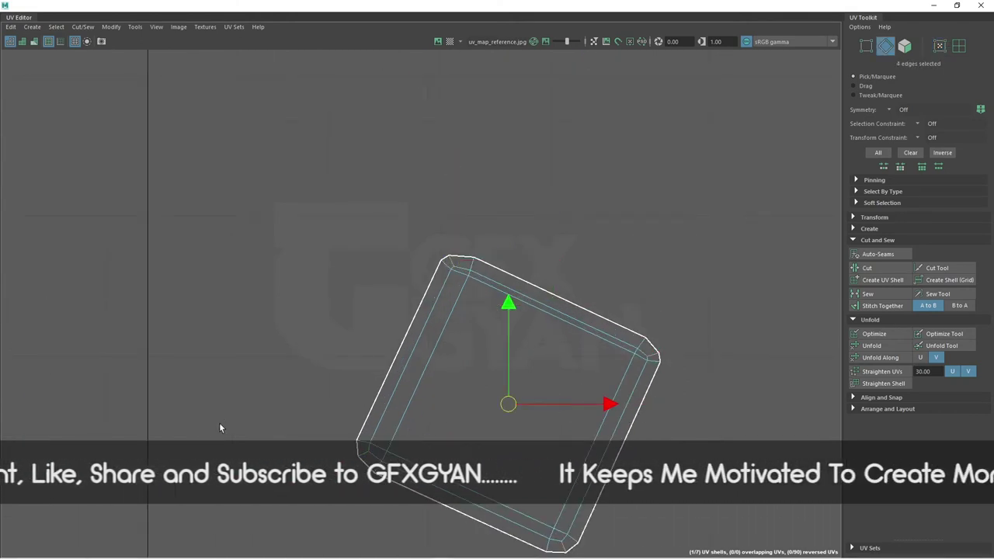
scroll(204, 360, "up", 2)
scroll(490, 464, "up", 2)
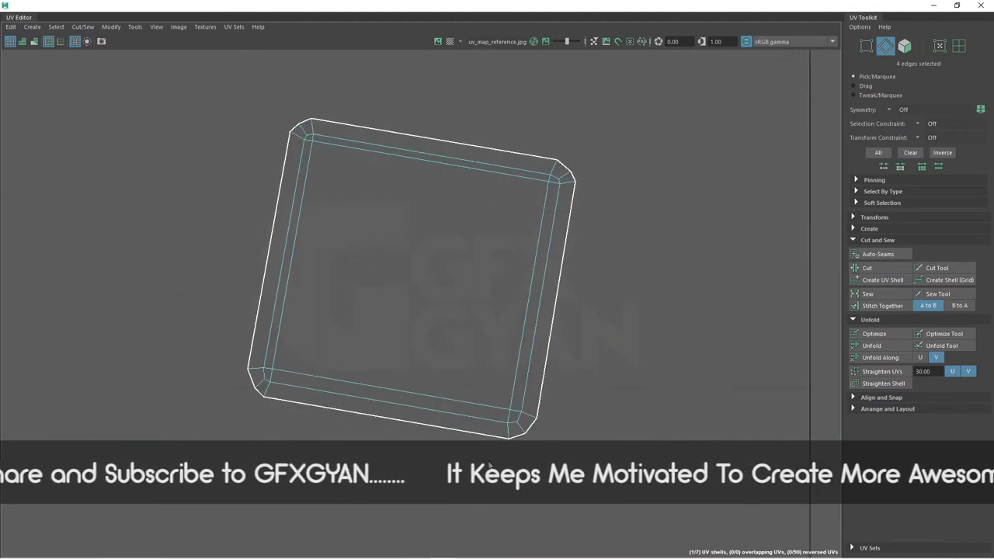
left_click(310, 402, "shift")
left_click(278, 147, "shift")
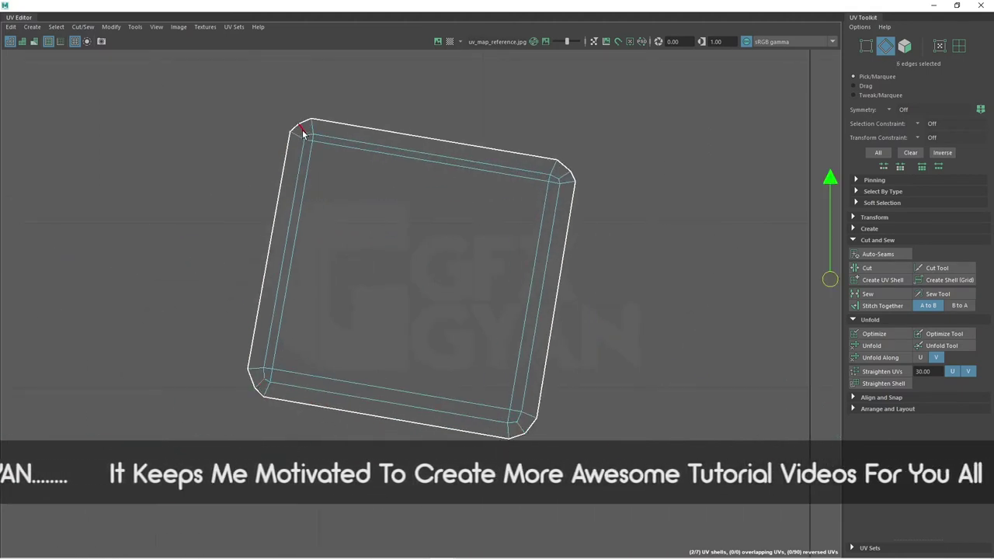
left_click(565, 174, "shift")
left_click(564, 177, "shift")
Step: Unfold both small square shells together and expand Arrange and Layout
scroll(635, 325, "down", 1)
scroll(747, 418, "down", 2)
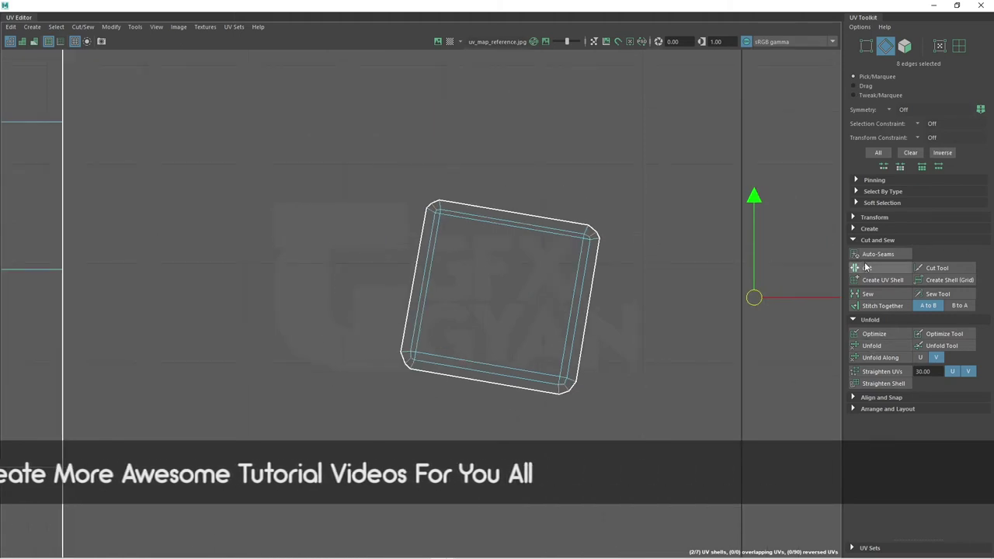
scroll(620, 310, "down", 2)
scroll(620, 359, "down", 1)
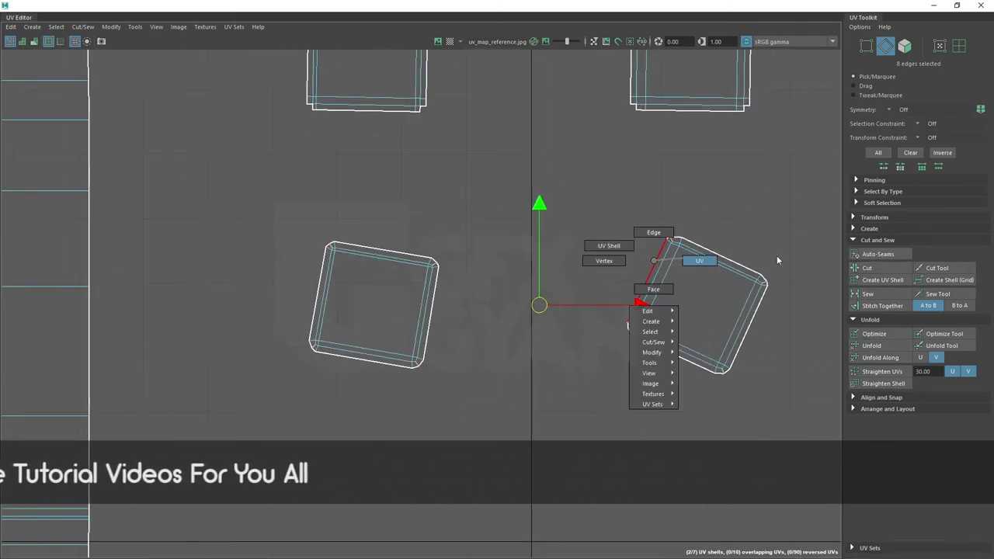
right_click_drag(644, 289, 777, 255)
left_click_drag(785, 200, 258, 422)
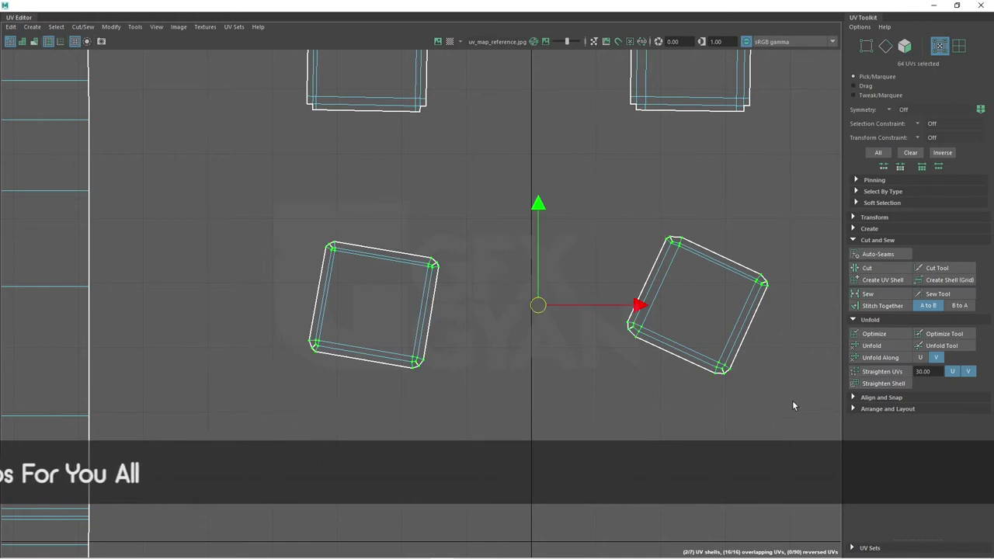
left_click(864, 347)
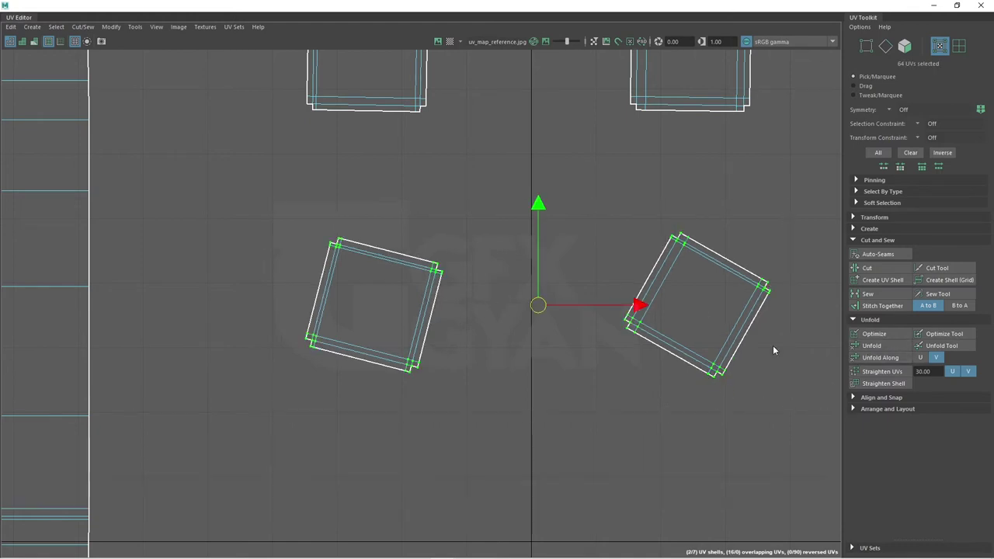
left_click(854, 409)
Step: Orient the two square shells, then the two tall strips, upright to the UV axes
left_click(882, 464)
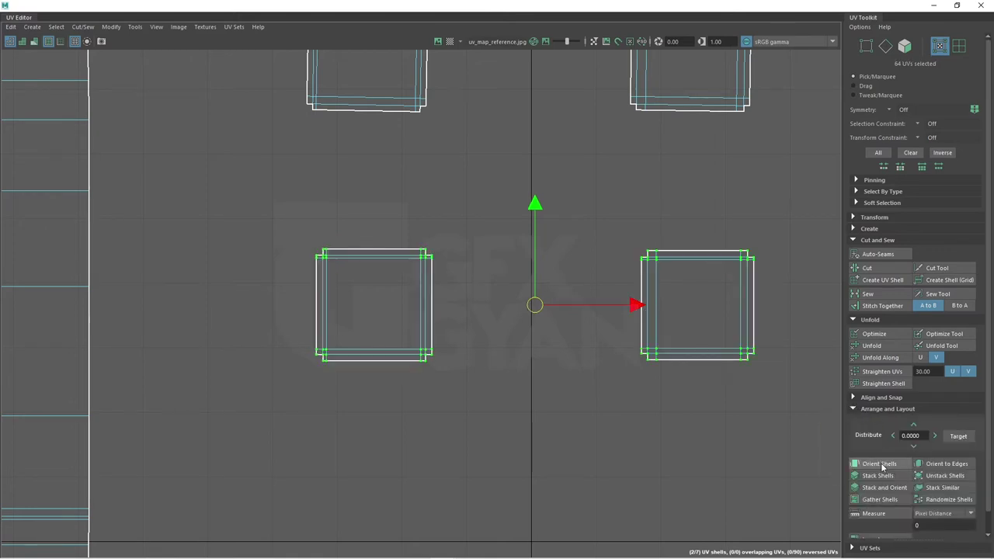
left_click(681, 440)
scroll(681, 439, "down", 3)
scroll(645, 397, "down", 2)
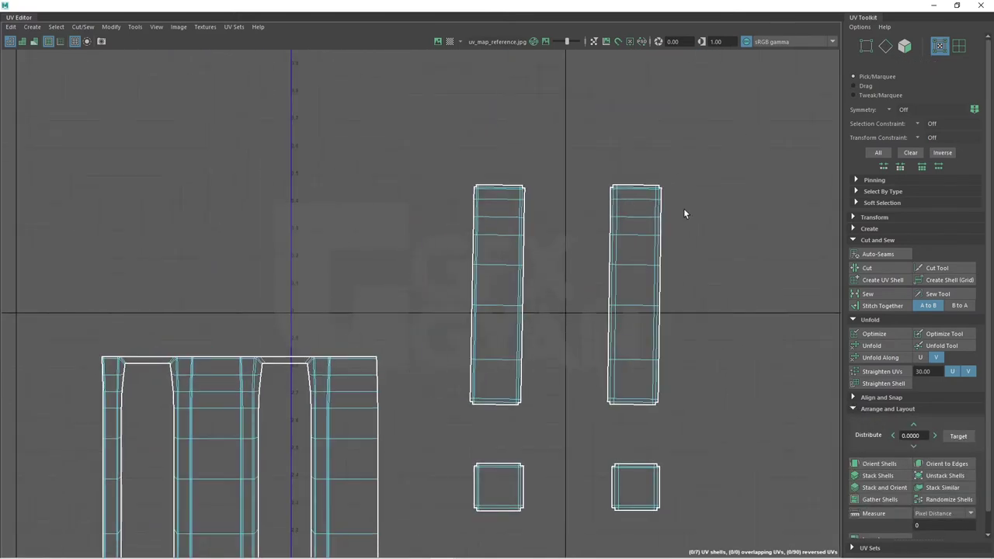
left_click_drag(435, 152, 674, 410)
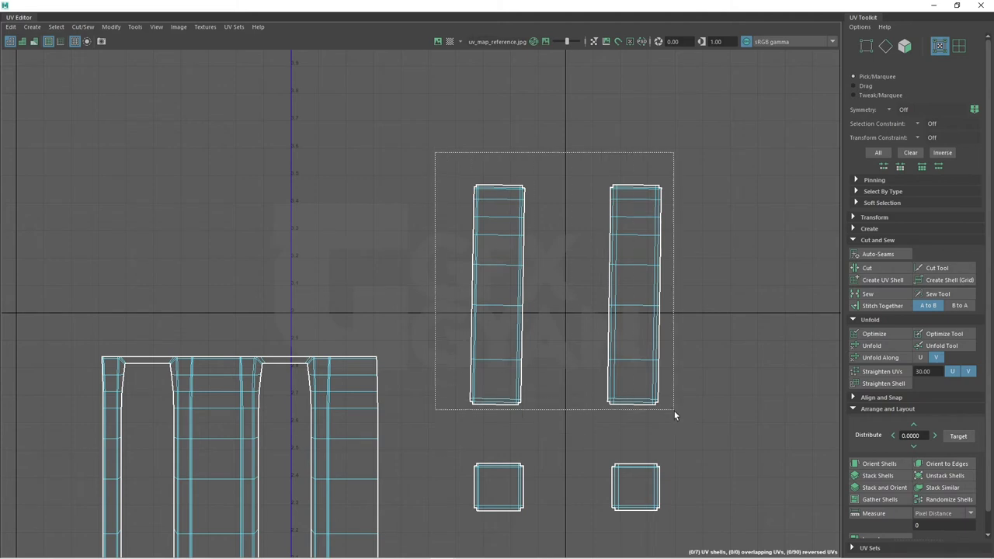
left_click(873, 466)
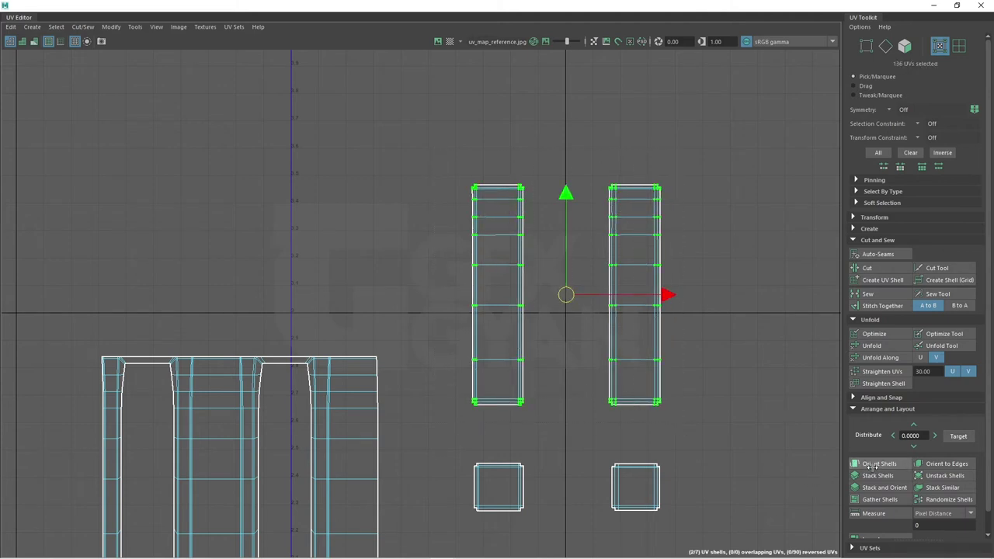
Step: Select each tall strip and the square shells in turn to check them, then reframe all shells
scroll(704, 412, "down", 2)
scroll(701, 349, "down", 1)
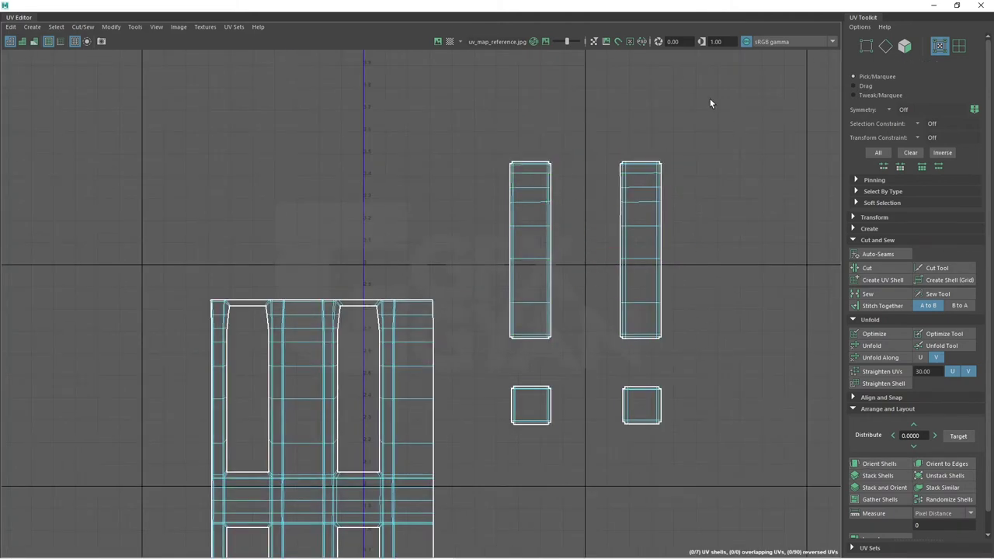
left_click_drag(676, 78, 595, 353)
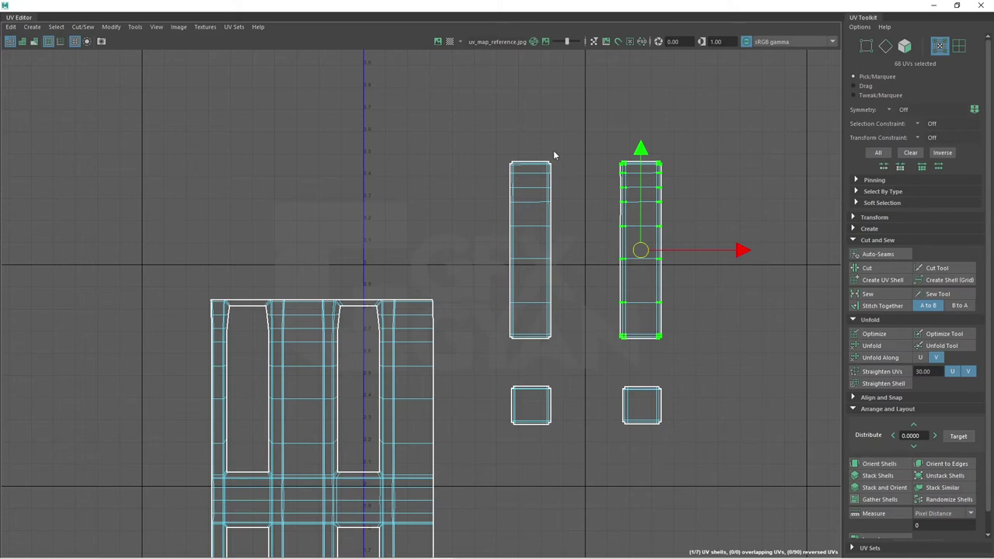
left_click_drag(464, 363, 463, 363)
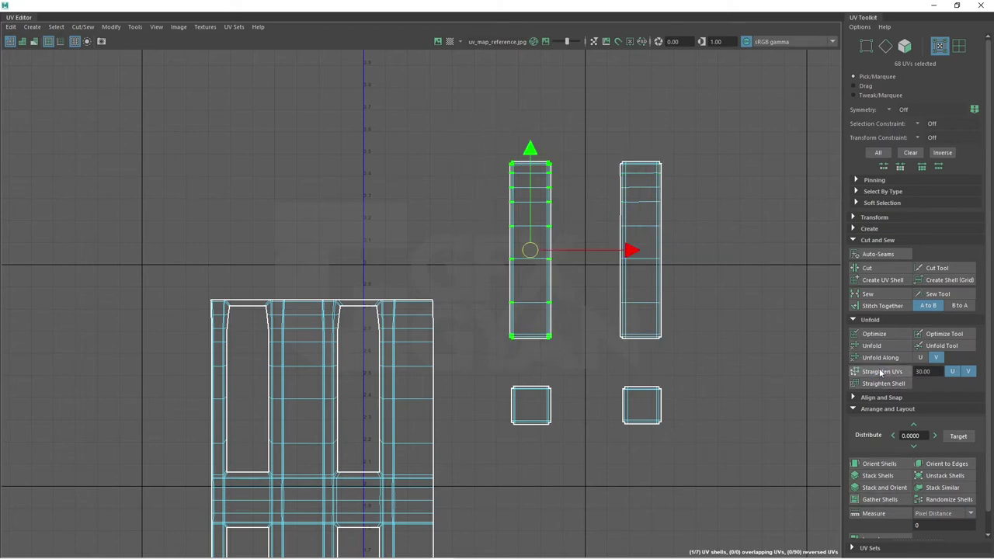
left_click_drag(646, 295, 600, 366)
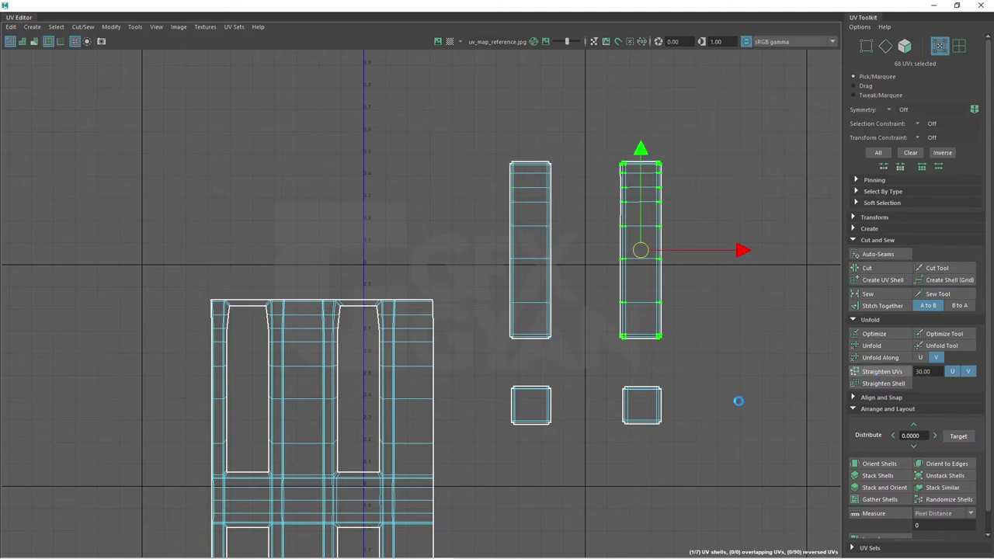
left_click_drag(672, 377, 494, 465)
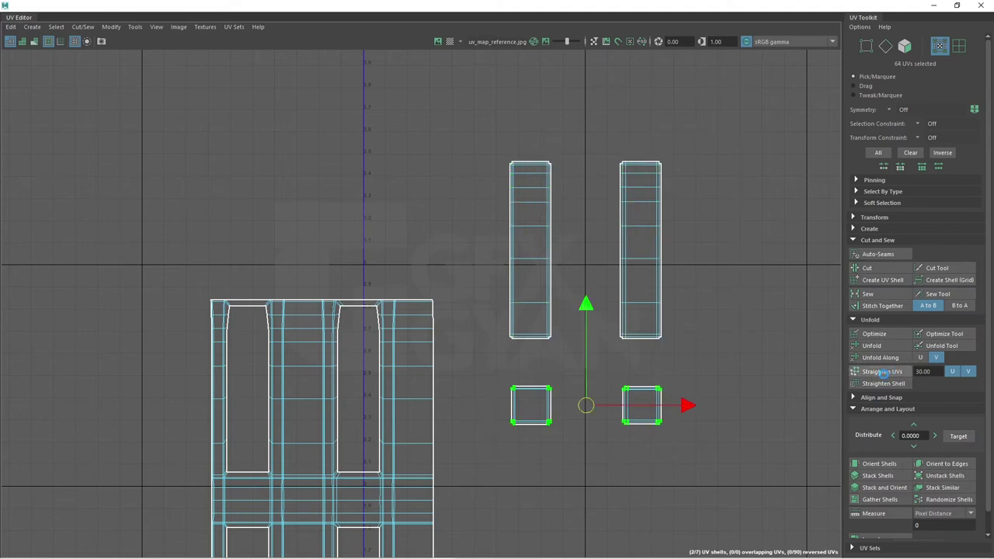
middle_click_drag(458, 328, 374, 186, "alt")
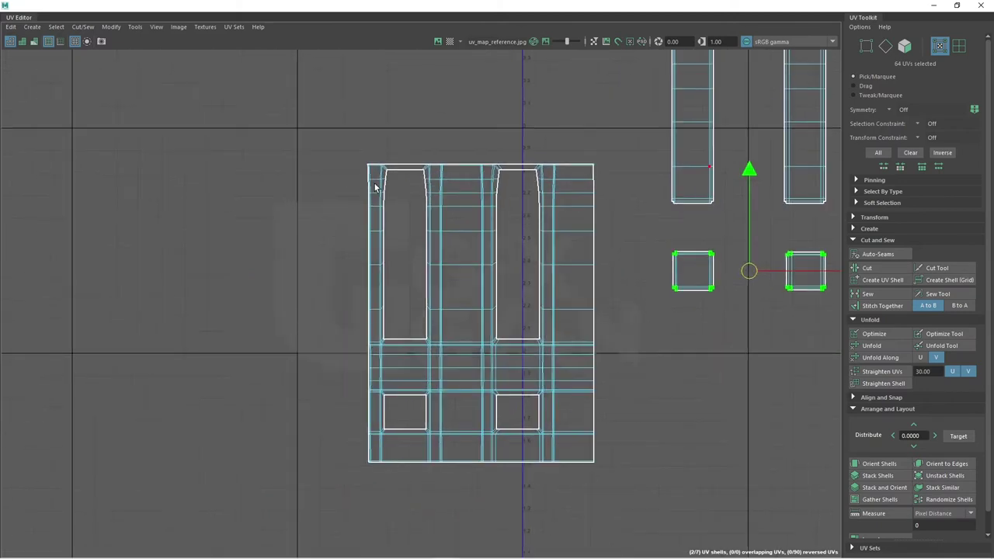
mouse_move(374, 186)
right_mouse_down("alt")
mouse_move(413, 139)
mouse_move(409, 192)
mouse_move(527, 395)
right_mouse_up("alt")
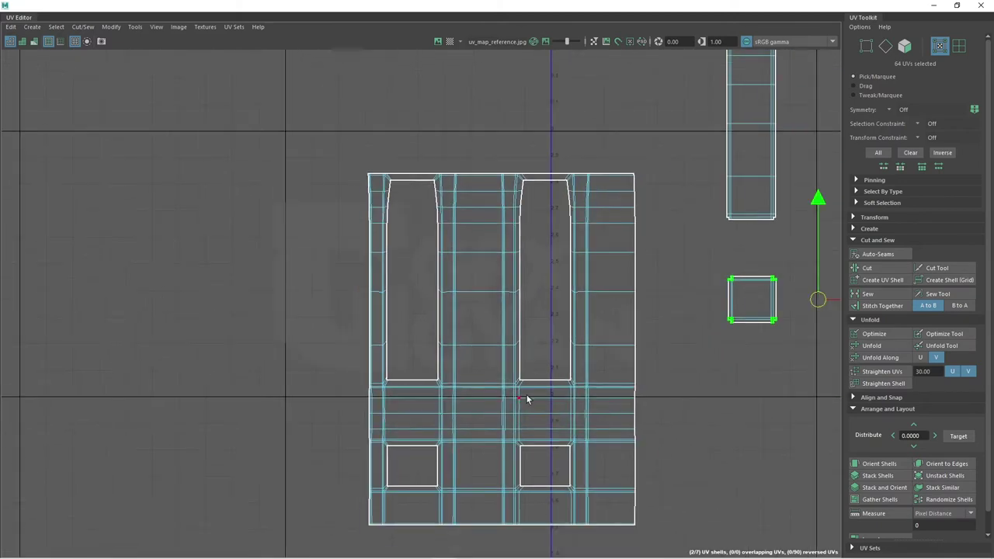
mouse_move(526, 395)
middle_mouse_down("alt")
mouse_move(552, 160)
mouse_move(528, 381)
middle_mouse_up("alt")
mouse_move(528, 381)
right_mouse_down("alt")
mouse_move(551, 373)
mouse_move(472, 311)
right_mouse_up("alt")
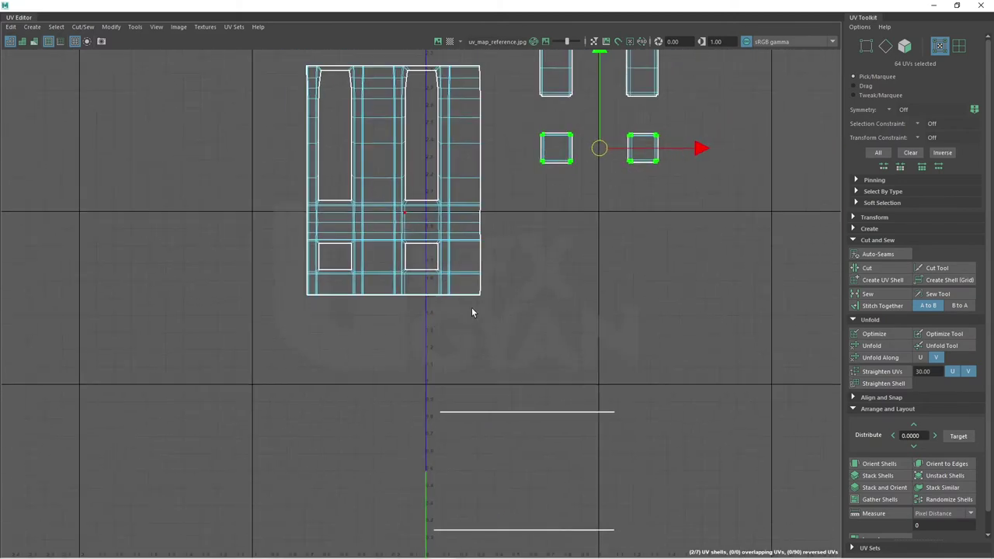
middle_click_drag(473, 310, 454, 309, "alt")
Step: Restore the UV Editor to window size and slide the right tall strip shell left
left_click(956, 5)
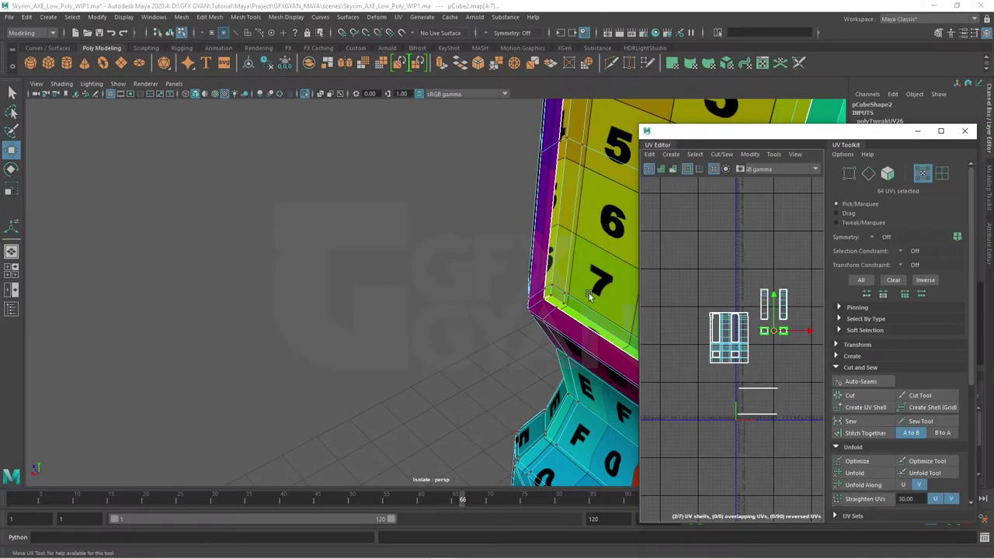
mouse_move(588, 293)
left_mouse_down("alt")
mouse_move(350, 339)
mouse_move(637, 326)
left_mouse_up("alt")
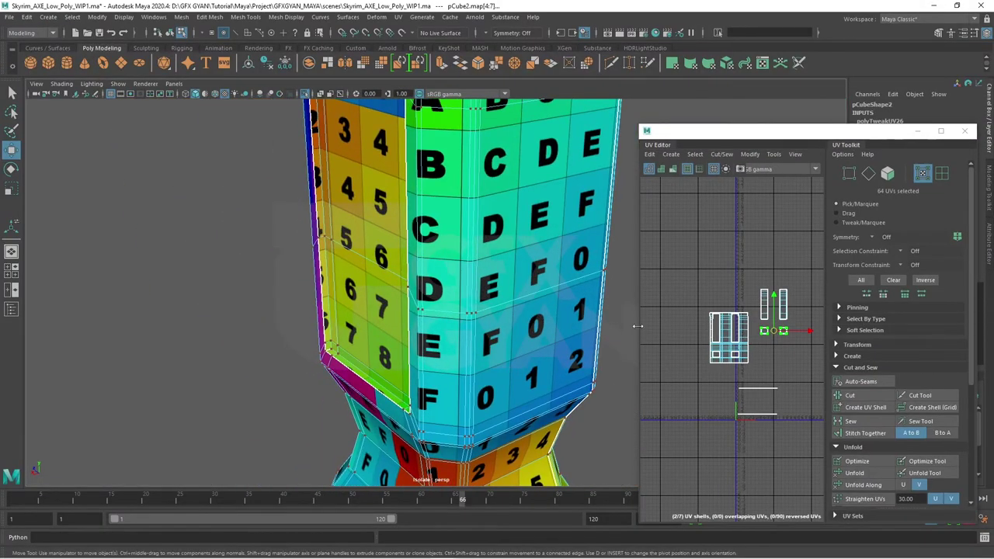
scroll(738, 288, "up", 3)
scroll(744, 267, "up", 2)
left_click(744, 272)
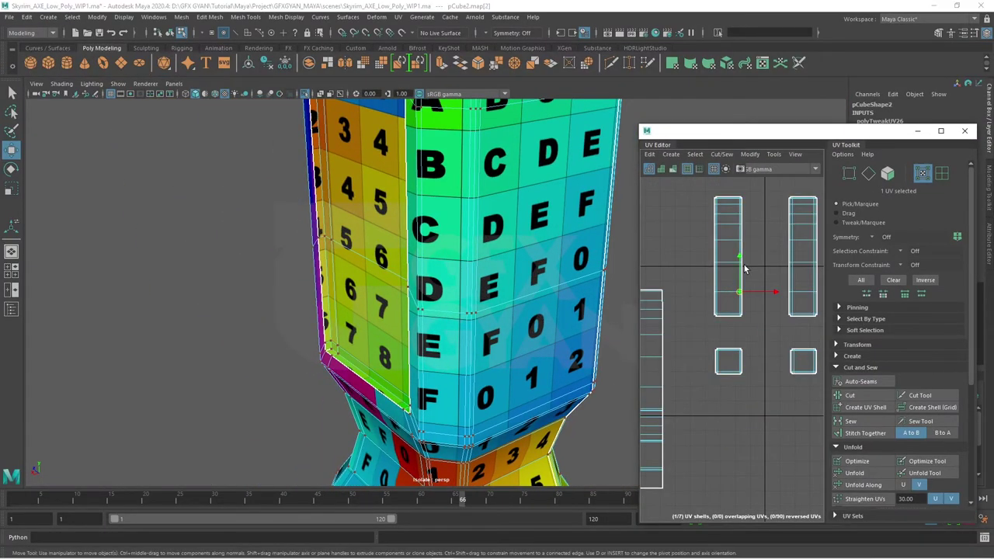
left_click(788, 268)
middle_click_drag(788, 268, 685, 293, "alt")
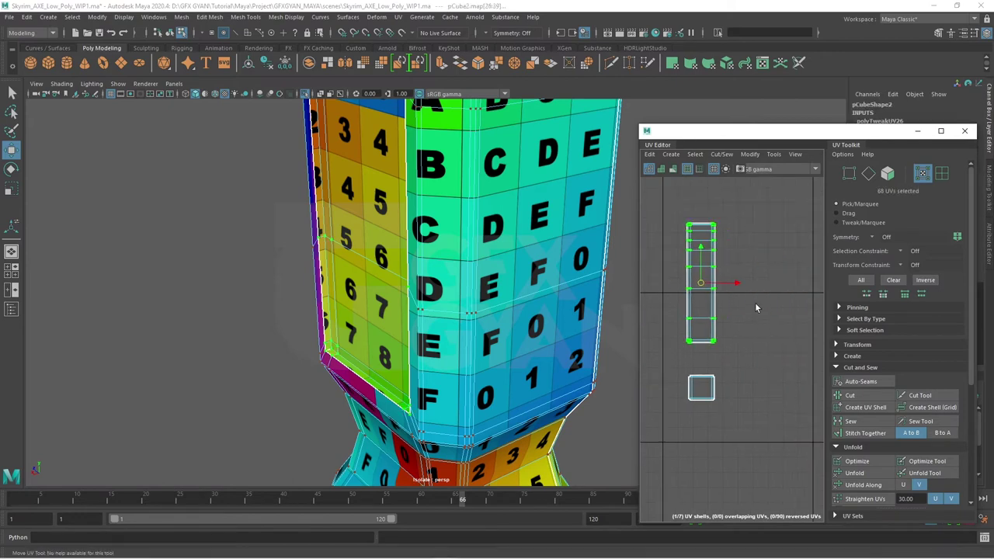
left_click_drag(736, 287, 736, 287)
Step: Nudge the strip shell further, then orbit around the model to inspect the checker
scroll(738, 299, "down", 3)
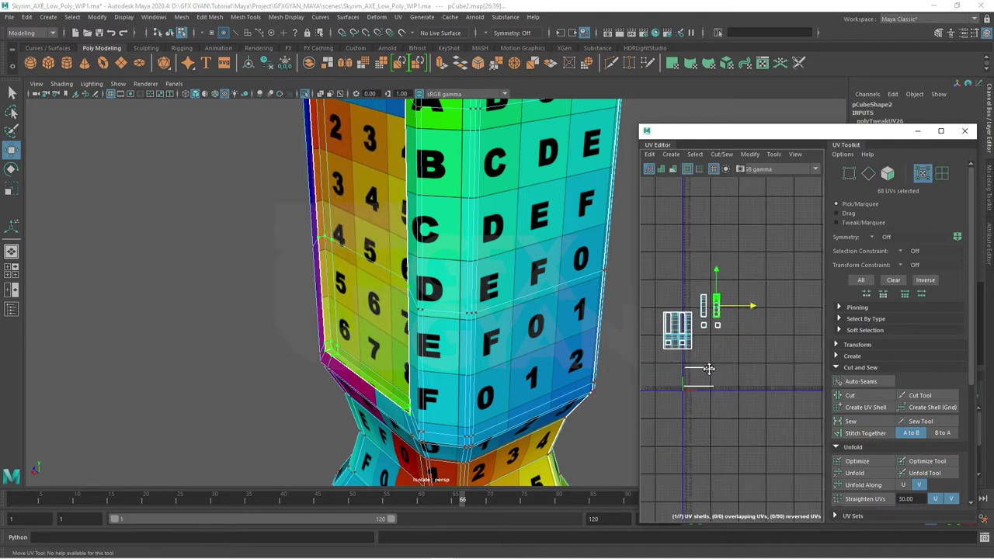
mouse_move(737, 310)
middle_mouse_down("alt")
mouse_move(731, 355)
mouse_move(705, 373)
middle_mouse_up("alt")
scroll(711, 365, "down", 2)
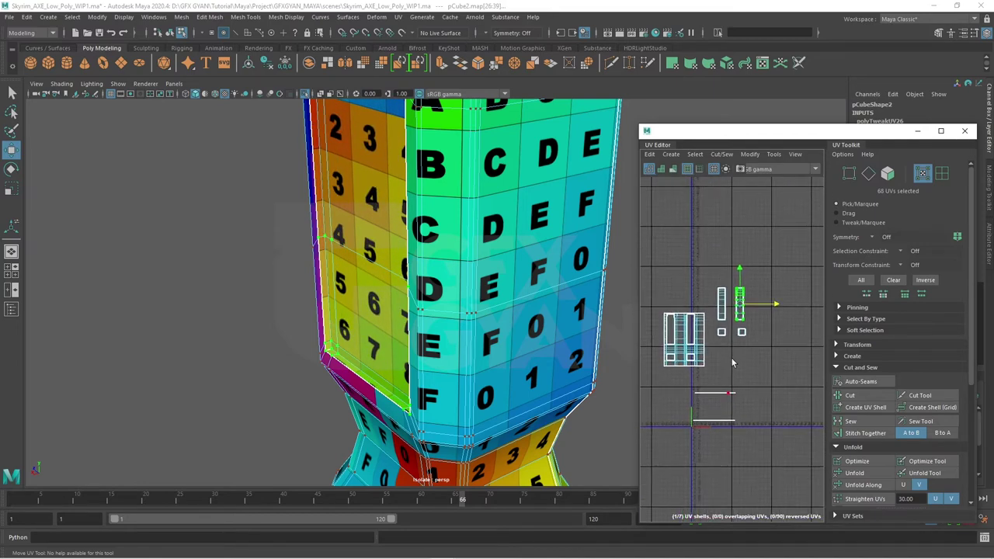
scroll(735, 377, "up", 3)
scroll(735, 378, "up", 2)
left_click_drag(388, 412, 520, 305, "alt")
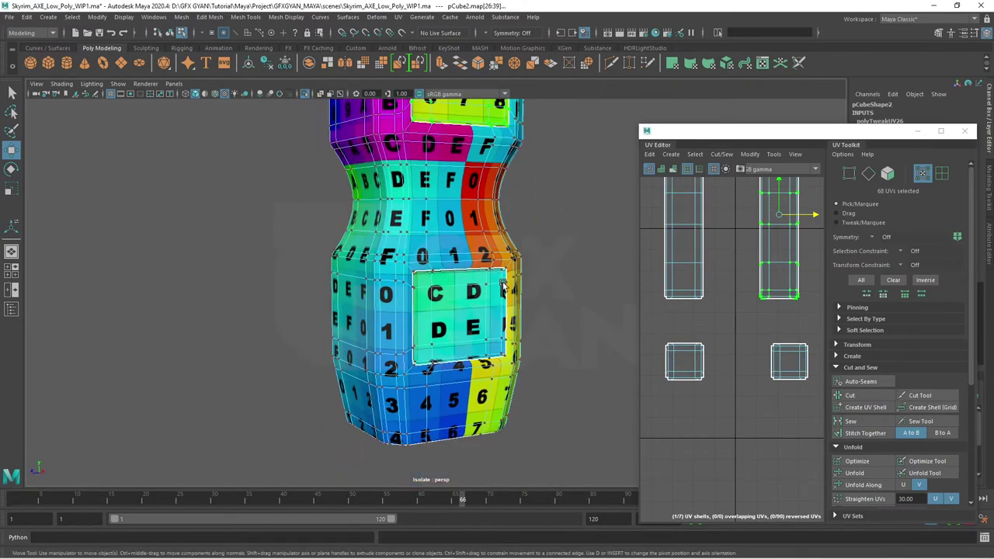
left_click_drag(520, 304, 450, 280, "alt")
right_click_drag(450, 279, 566, 286)
left_click(565, 287)
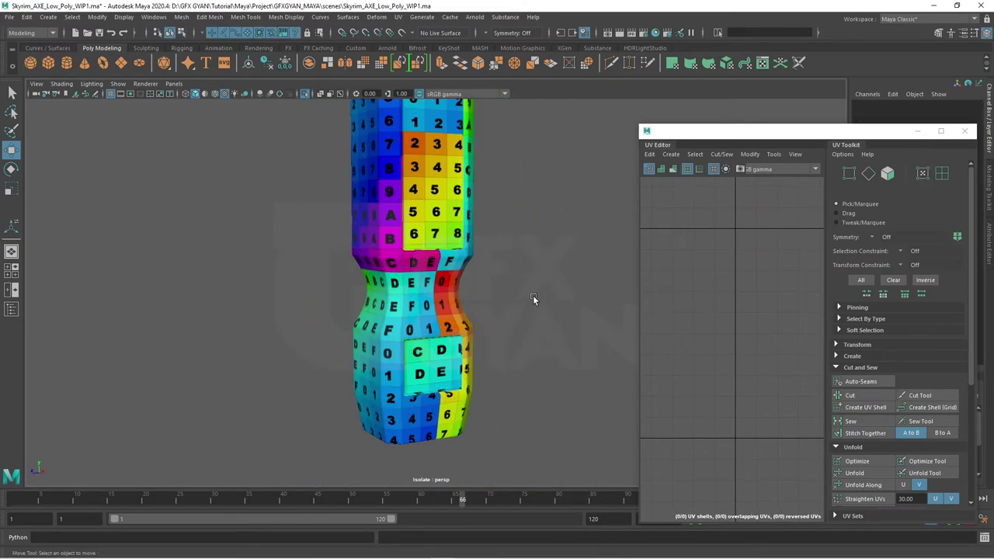
mouse_move(532, 296)
left_mouse_down("alt")
mouse_move(428, 362)
mouse_move(237, 360)
mouse_move(412, 322)
mouse_move(406, 284)
left_mouse_up("alt")
left_click(405, 288)
Step: Turn on smooth preview (3) and orbit to look into the handle's open top
right_click_drag(406, 284, 460, 396, "alt")
left_click_drag(461, 396, 419, 309, "alt")
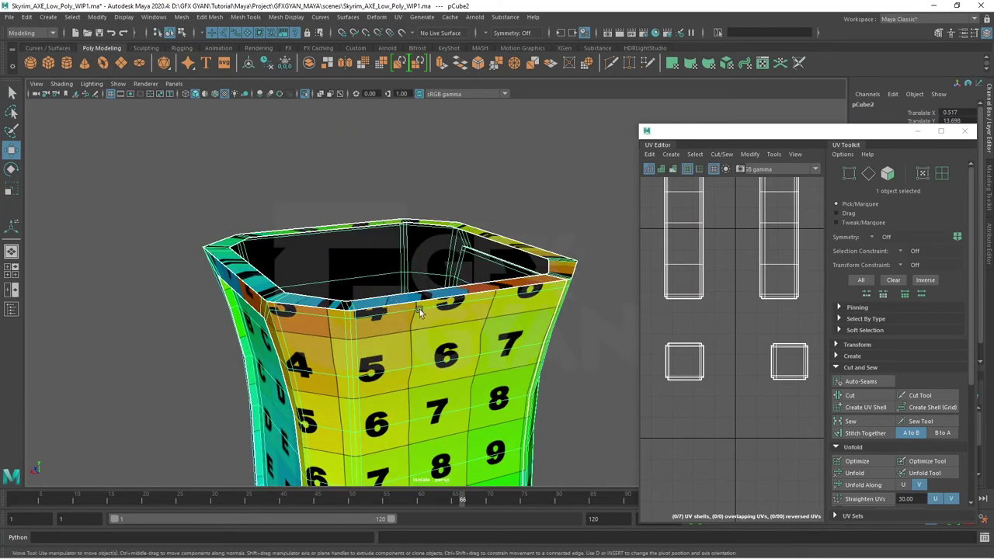
key("3")
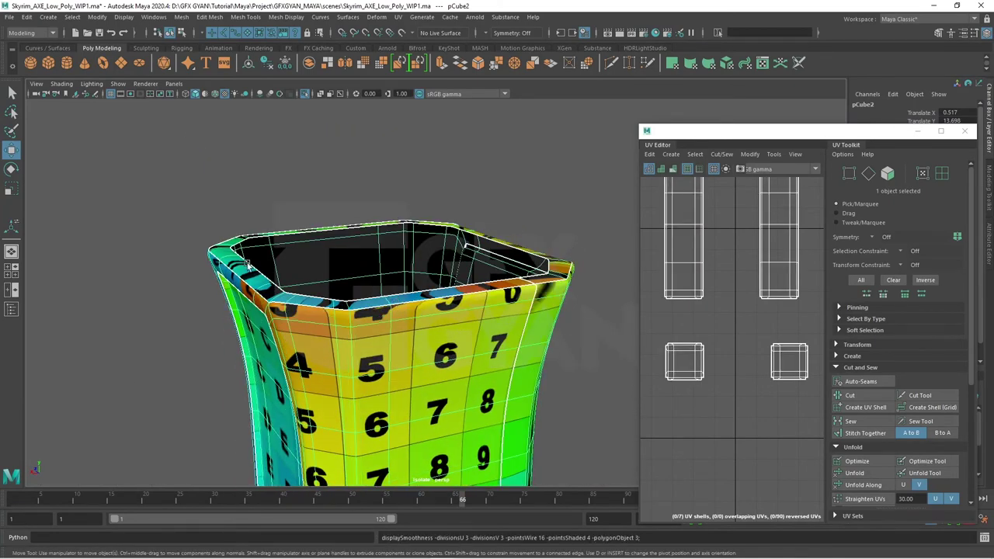
mouse_move(443, 315)
left_mouse_down("alt")
mouse_move(514, 351)
mouse_move(521, 281)
mouse_move(495, 331)
left_mouse_up("alt")
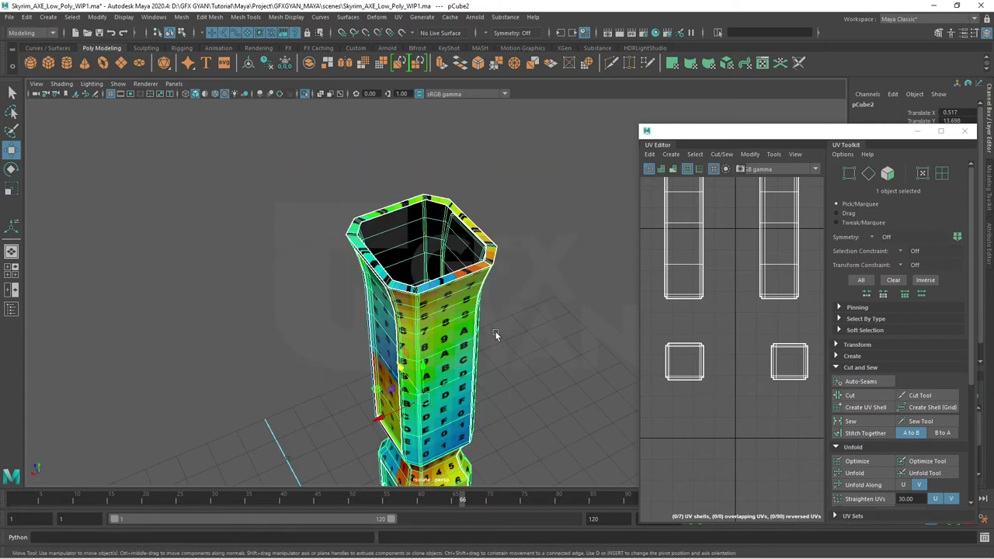
right_click_drag(495, 331, 450, 318, "alt")
left_click_drag(450, 319, 376, 287, "alt")
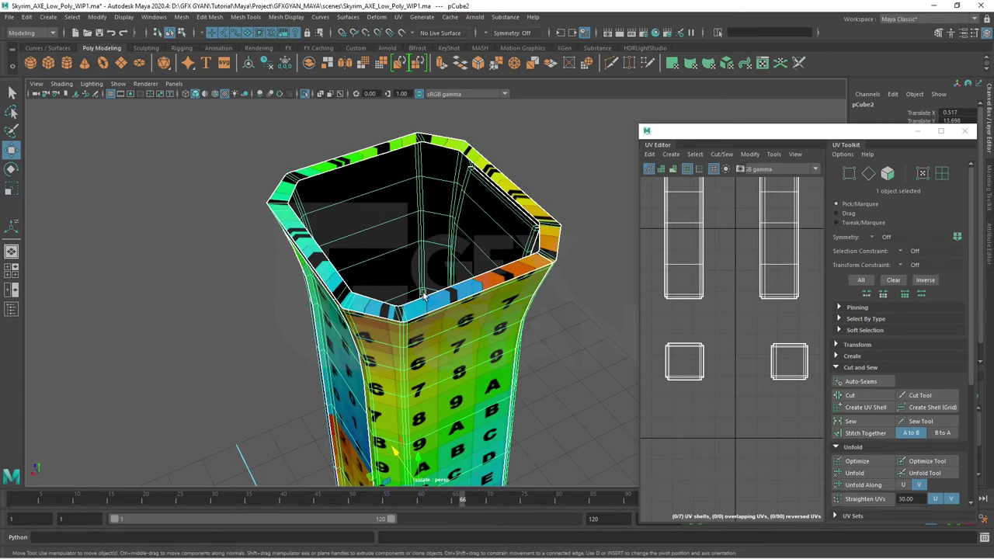
Step: Switch the UV Editor selection mode and marquee-select the 24 top-rim faces
scroll(717, 382, "down", 2)
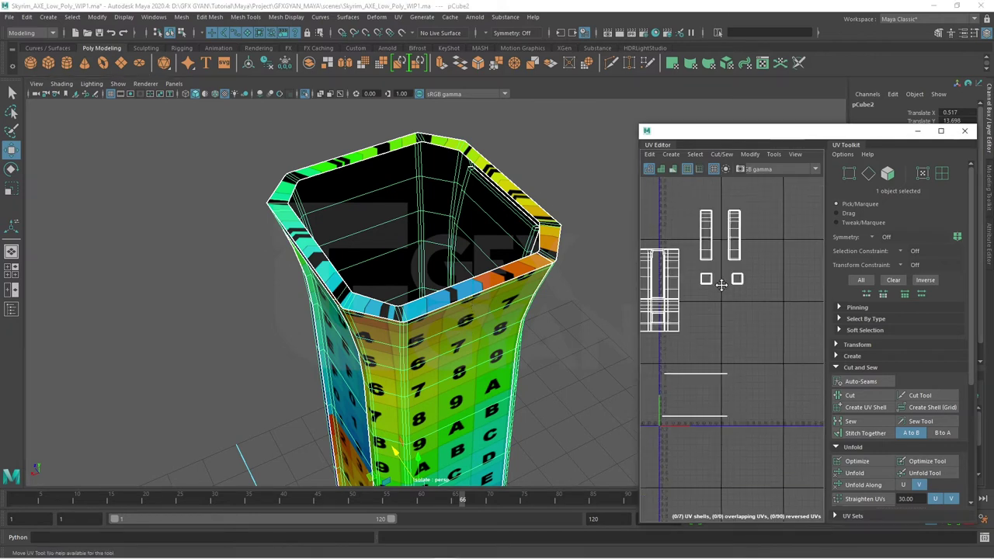
scroll(742, 262, "up", 3)
scroll(742, 262, "up", 3)
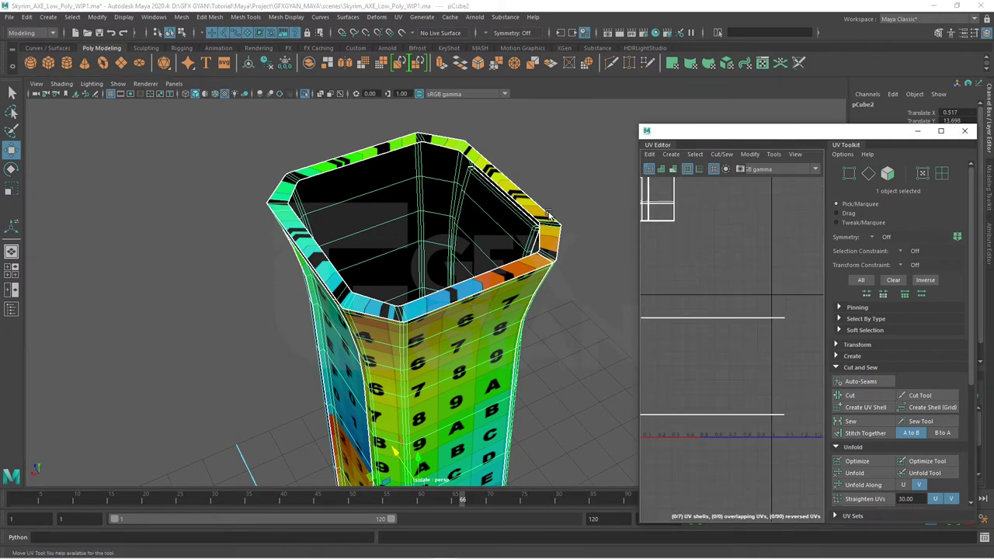
mouse_move(766, 326)
right_mouse_down()
mouse_move(765, 297)
mouse_move(745, 353)
right_mouse_up()
scroll(789, 330, "down", 2)
left_click(743, 325)
left_click_drag(669, 293, 787, 343)
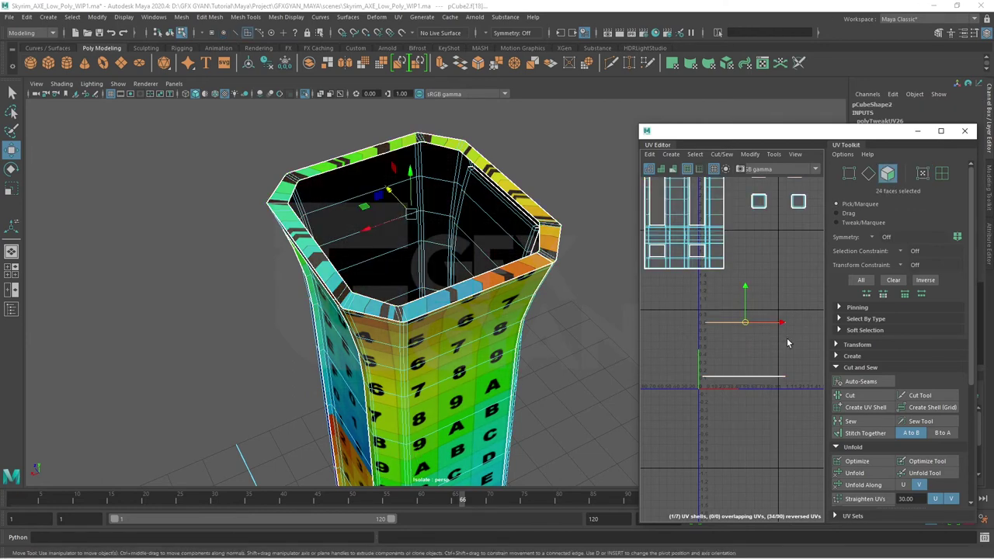
Step: Planar-project the top rim faces and move the new shell left, clear of others
left_click(398, 17)
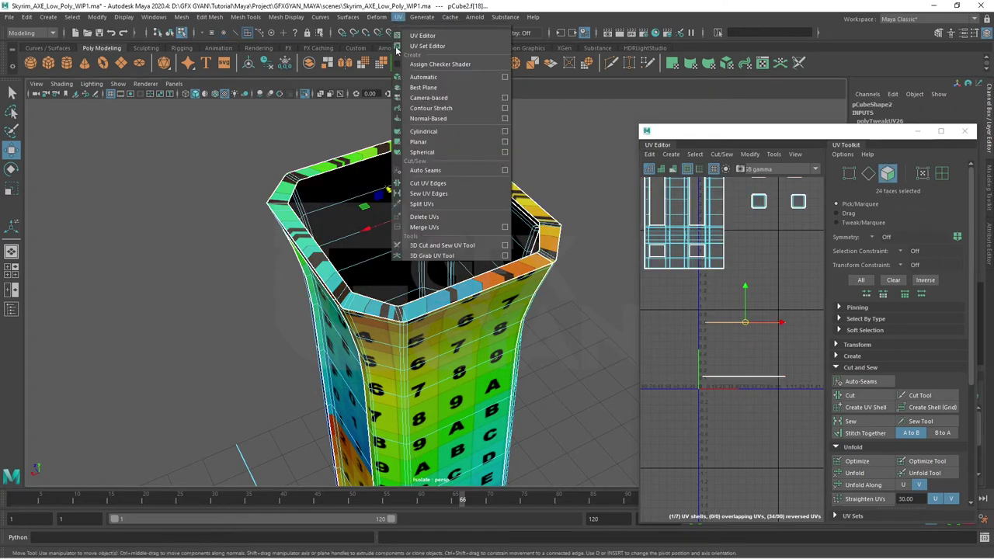
left_click(505, 141)
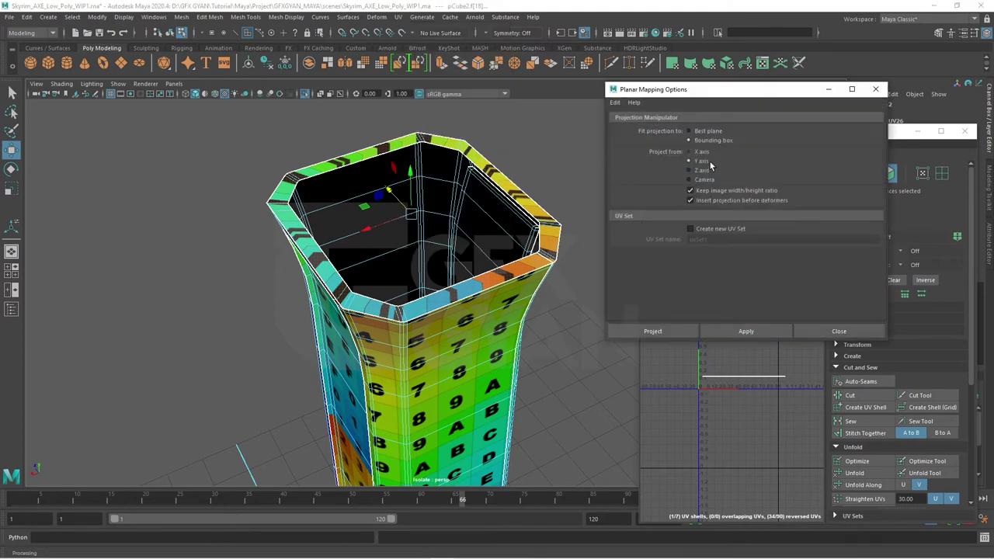
left_click(746, 330)
left_click(829, 332)
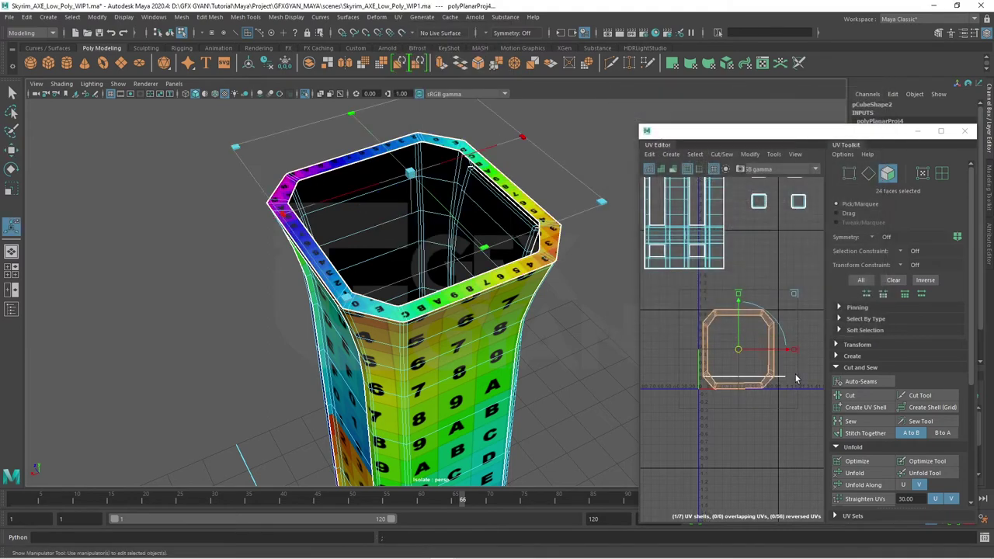
key("w")
left_click_drag(771, 372, 700, 364)
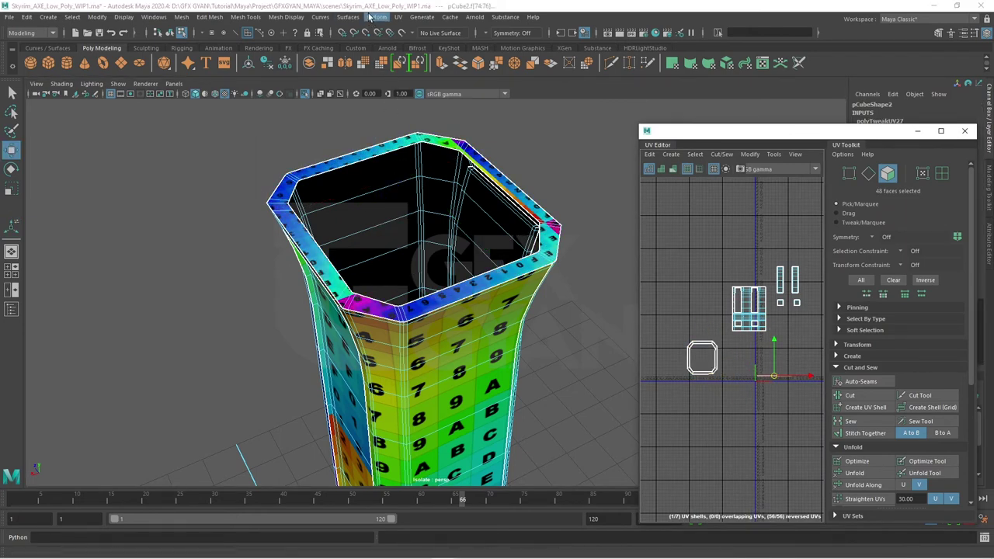
Step: Planar-project the bottom rim faces and orbit to view the handle's octagonal bottom end
left_click(398, 17)
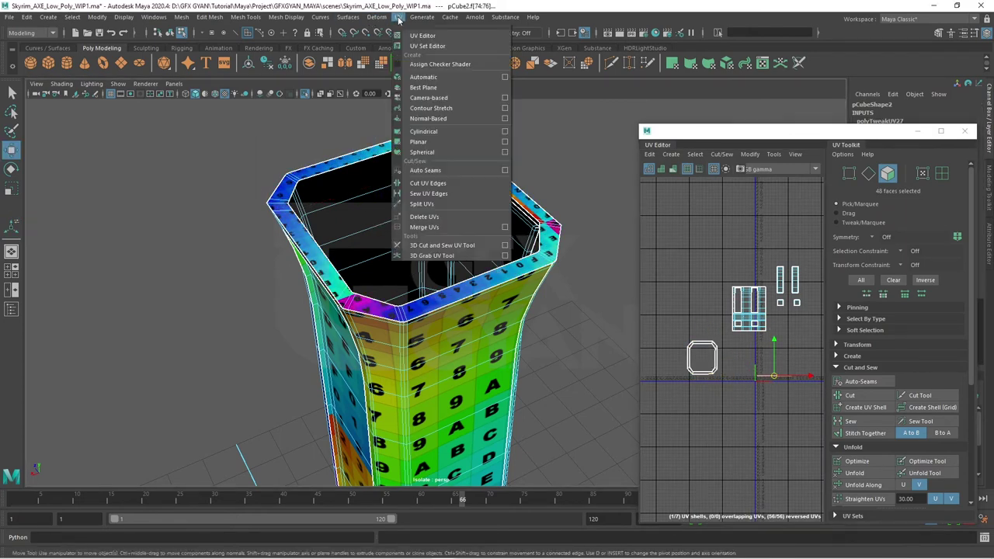
left_click(436, 145)
left_click_drag(437, 148, 439, 268, "alt")
right_click_drag(474, 225, 497, 266, "alt")
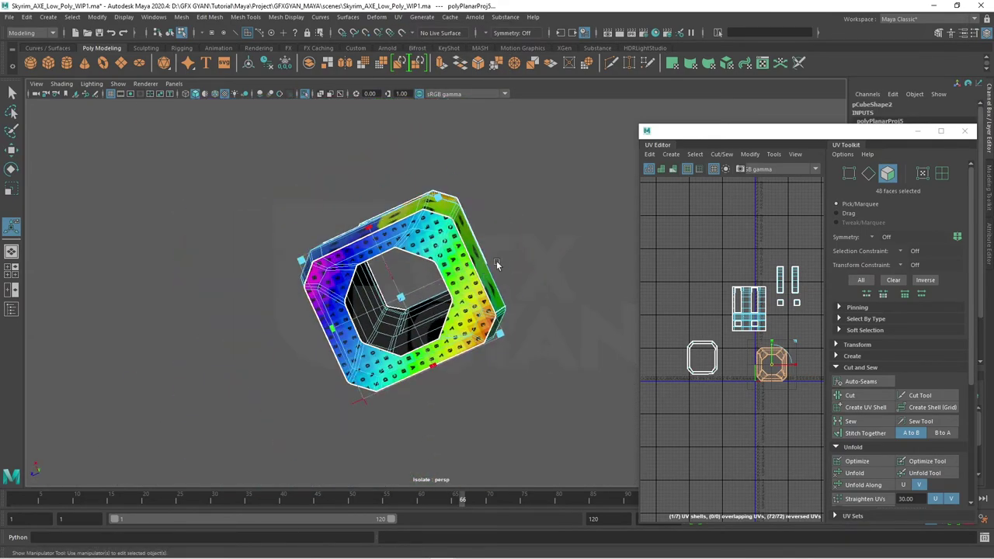
mouse_move(497, 266)
left_mouse_down("alt")
mouse_move(497, 279)
mouse_move(426, 278)
left_mouse_up("alt")
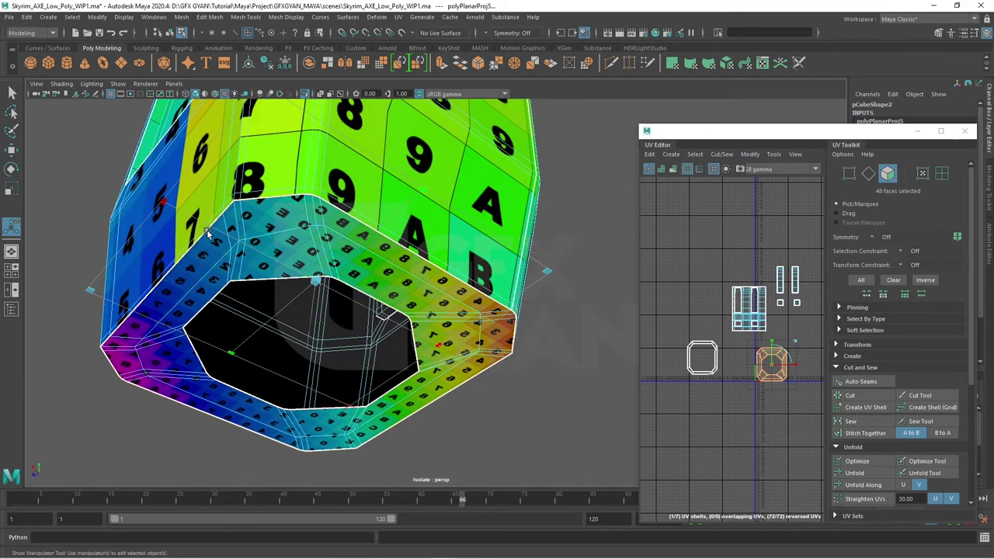
scroll(769, 326, "up", 3)
scroll(691, 327, "up", 2)
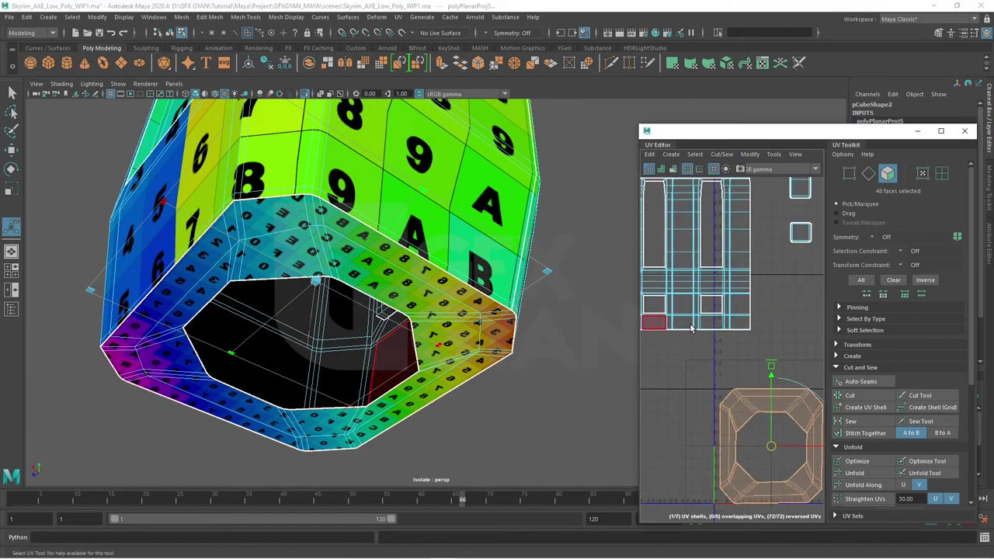
scroll(691, 328, "up", 3)
scroll(708, 345, "down", 3)
scroll(716, 326, "down", 2)
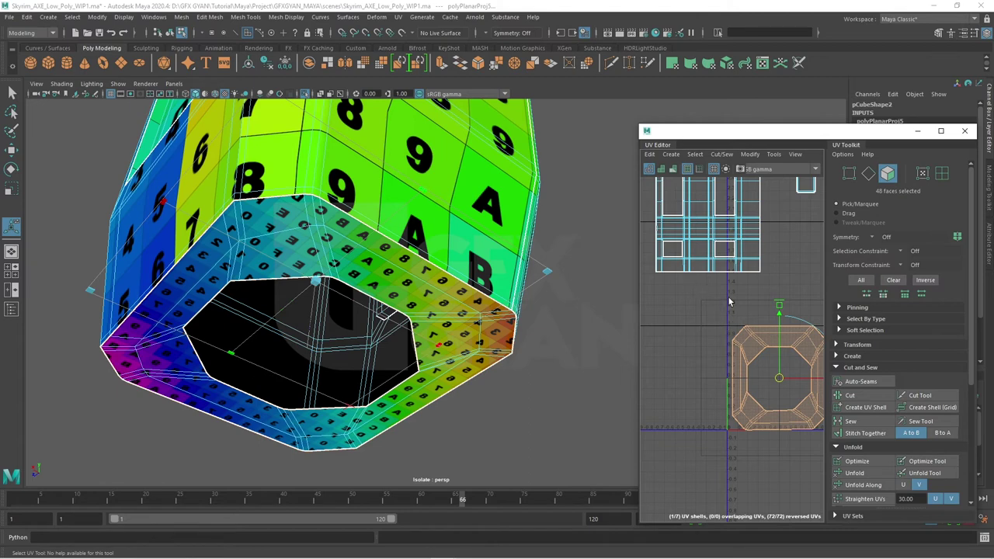
scroll(722, 314, "up", 2)
scroll(713, 330, "up", 3)
scroll(742, 362, "down", 2)
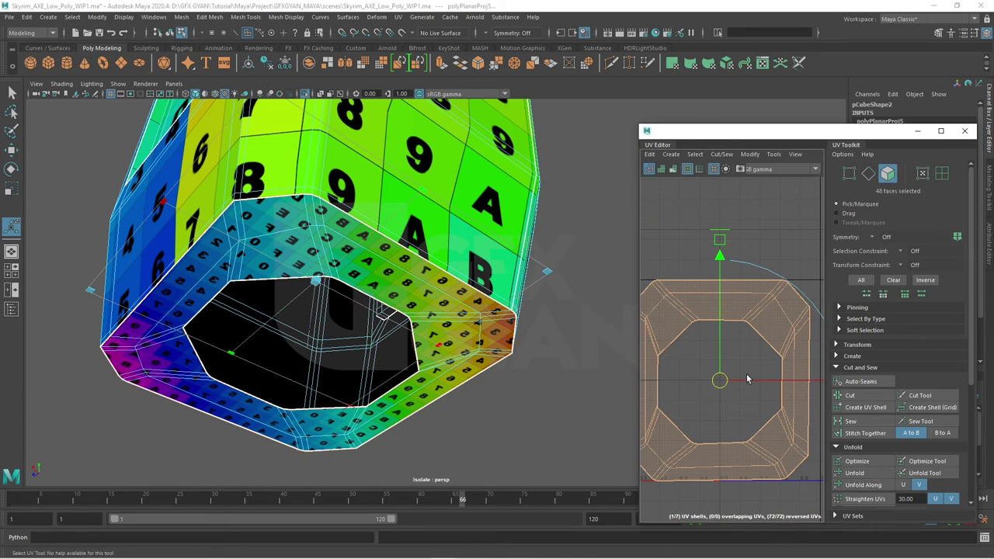
Step: Select both octagonal rim shells and scale them down to match the checker density
right_click_drag(766, 321, 682, 278)
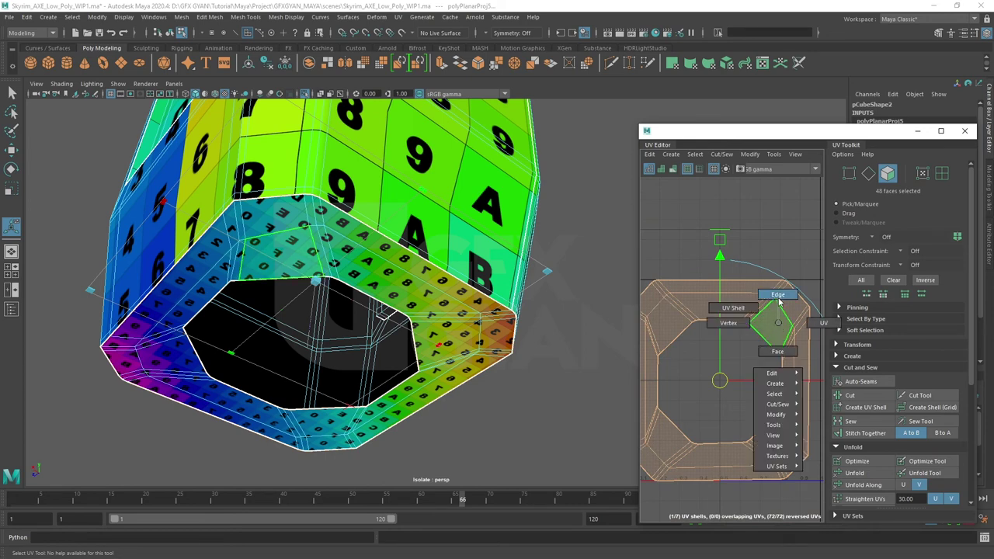
scroll(684, 276, "down", 3)
scroll(668, 326, "down", 2)
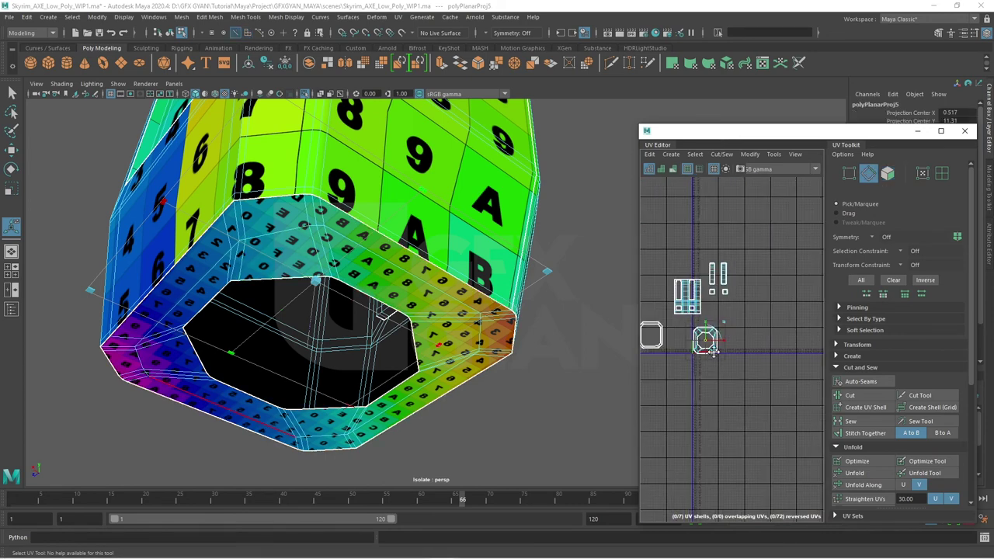
right_click_drag(710, 374, 698, 388)
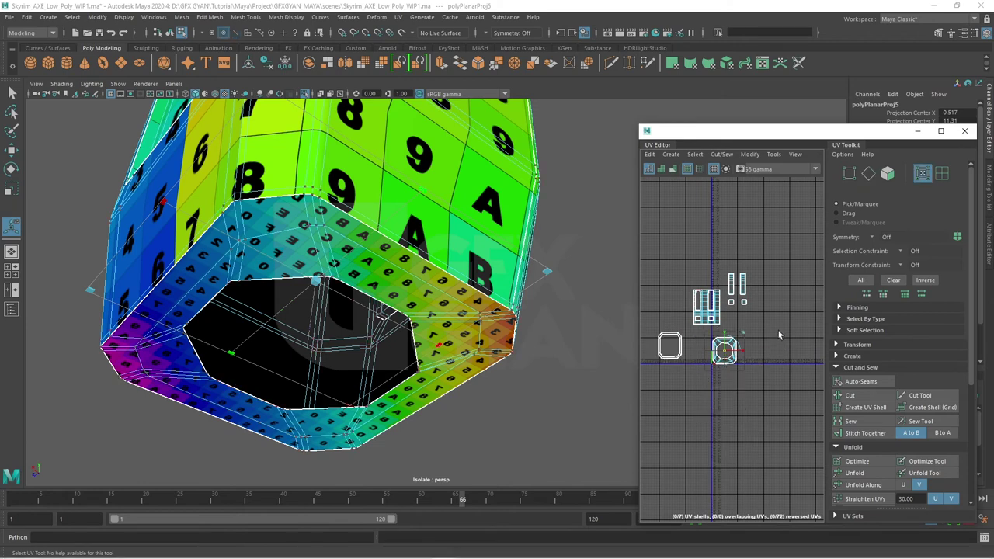
left_click_drag(776, 334, 673, 394)
left_click_drag(751, 333, 631, 391, "shift")
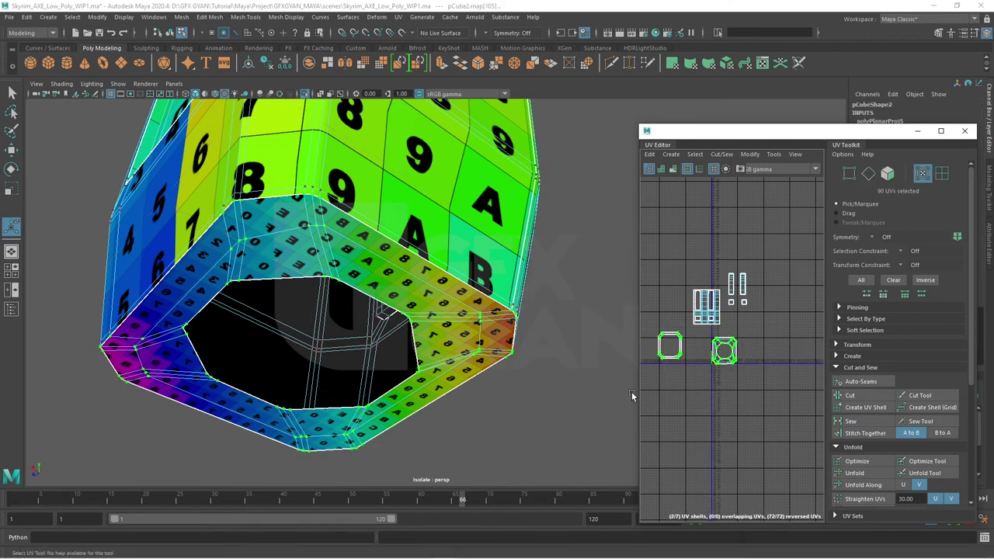
key("r")
left_click_drag(695, 352, 669, 358)
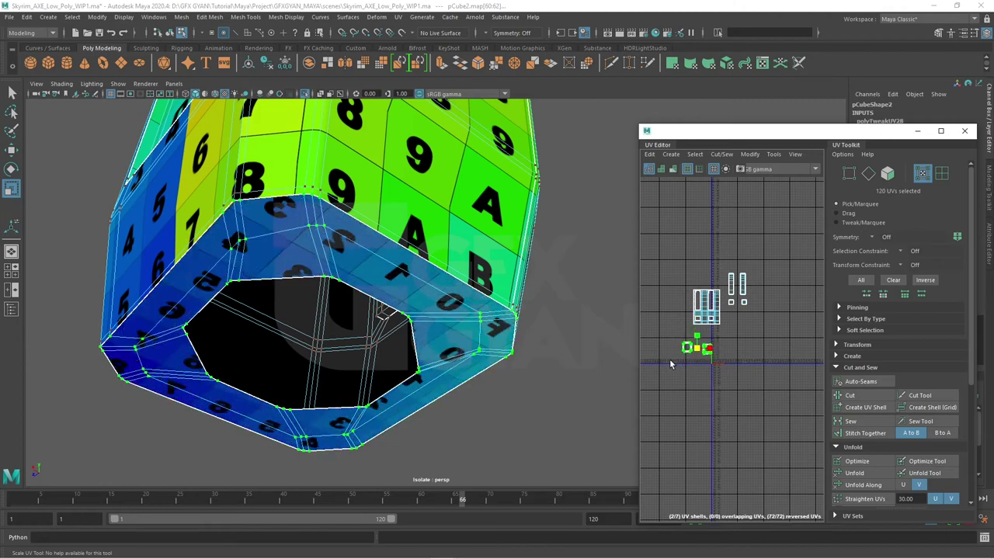
scroll(683, 361, "up", 2)
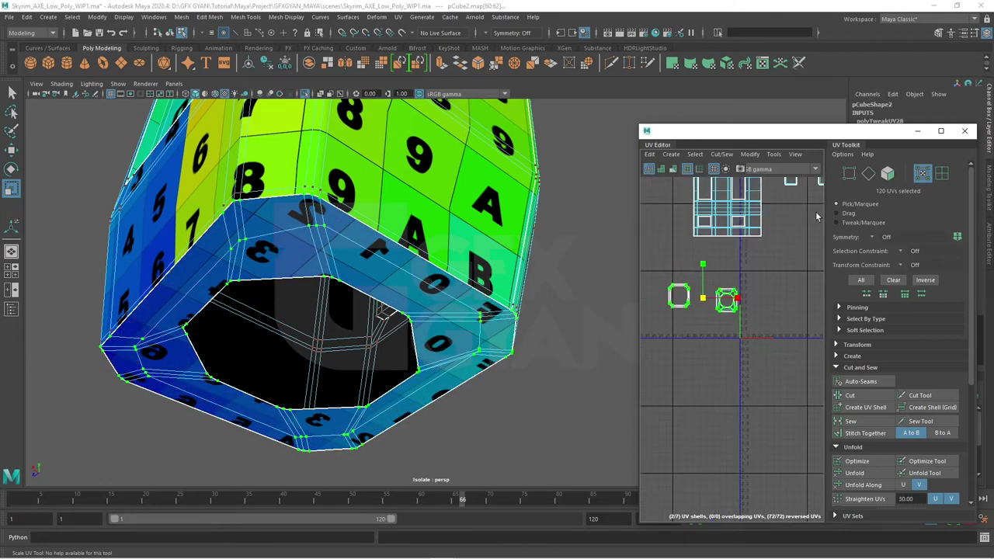
Step: Maximize the UV Editor, shrink the two small rim shells, and show the UDIM checker tiles
left_click(940, 131)
scroll(602, 341, "down", 2)
scroll(504, 229, "down", 2)
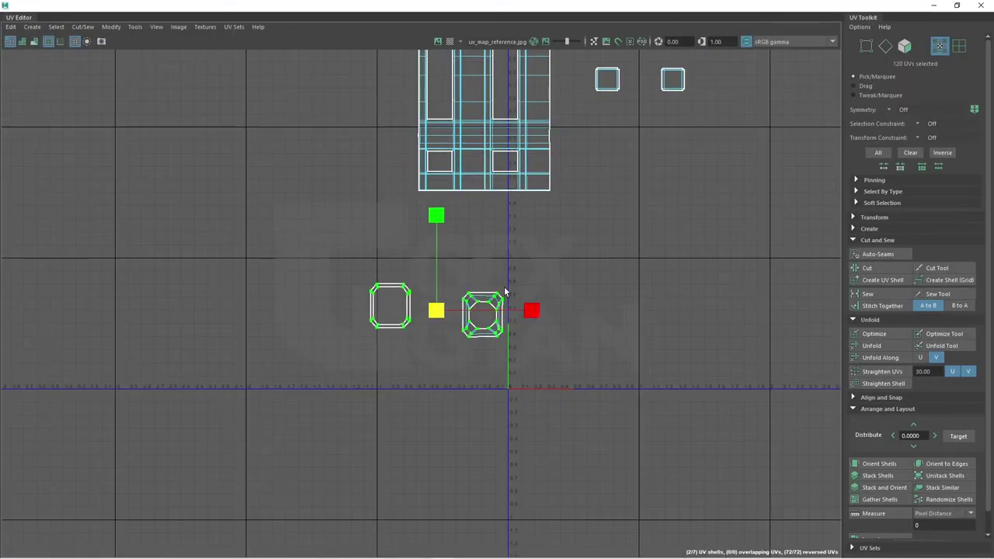
middle_click_drag(506, 291, 484, 352, "alt")
mouse_move(442, 359)
left_mouse_down()
mouse_move(401, 372)
mouse_move(552, 398)
left_mouse_up()
key("w")
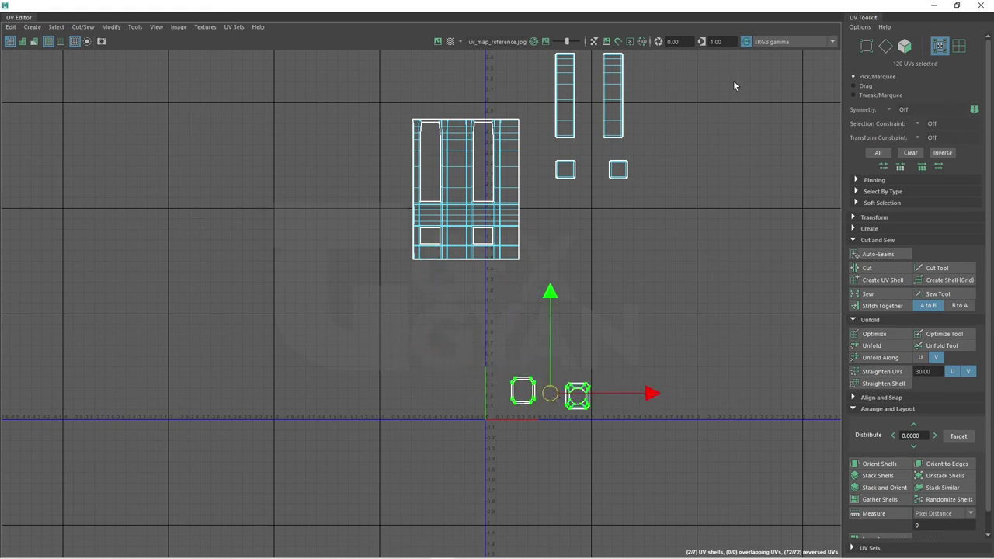
middle_click_drag(639, 268, 461, 210, "alt")
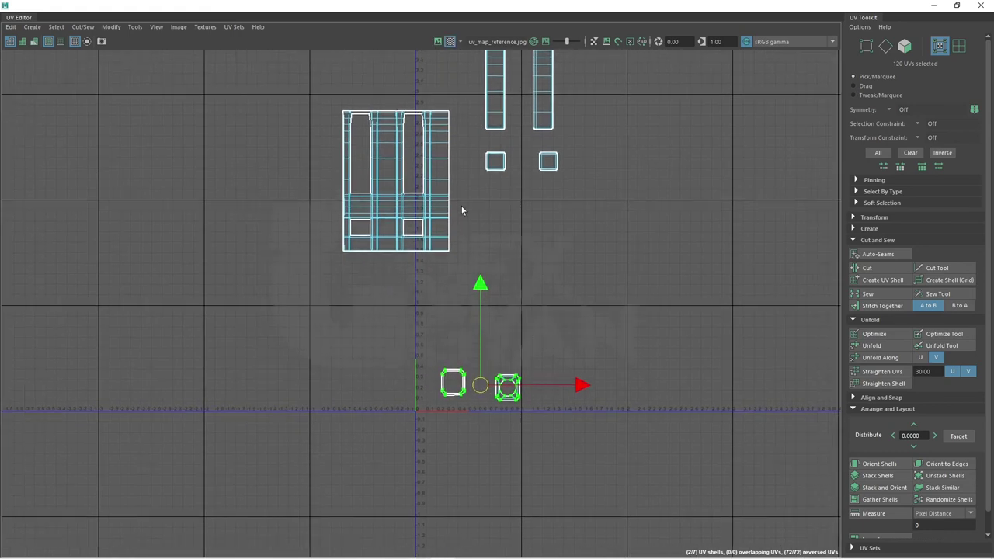
left_click(437, 41)
middle_click_drag(547, 242, 548, 278, "alt")
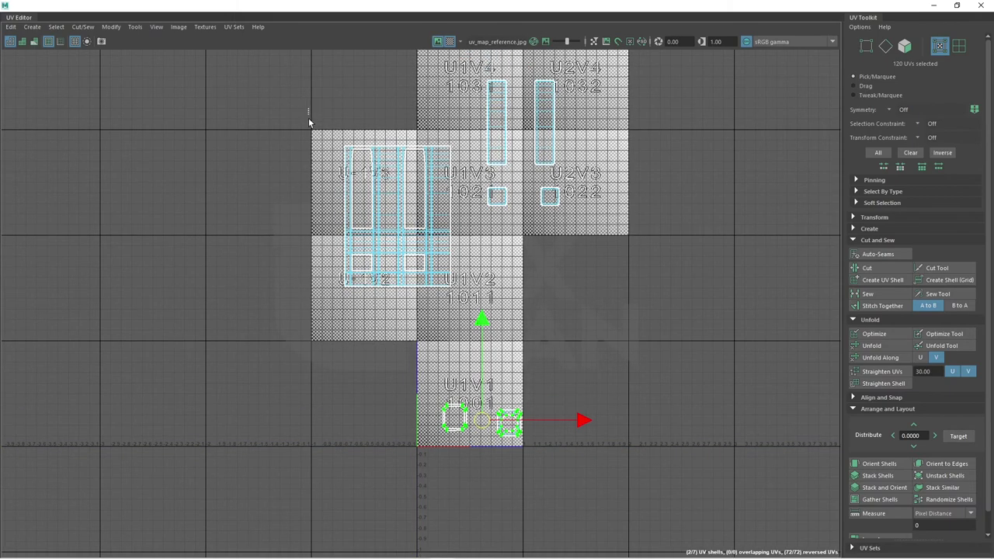
Step: Box-select the large handle shell and move it into the U2V1 tile
left_click_drag(309, 118, 461, 297)
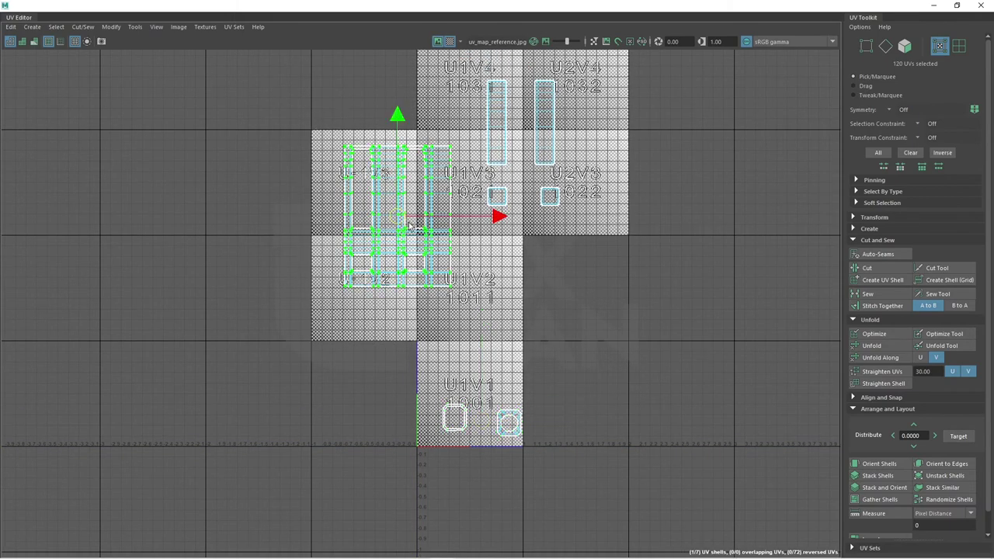
mouse_move(398, 216)
left_mouse_down()
mouse_move(451, 361)
mouse_move(443, 393)
left_mouse_up()
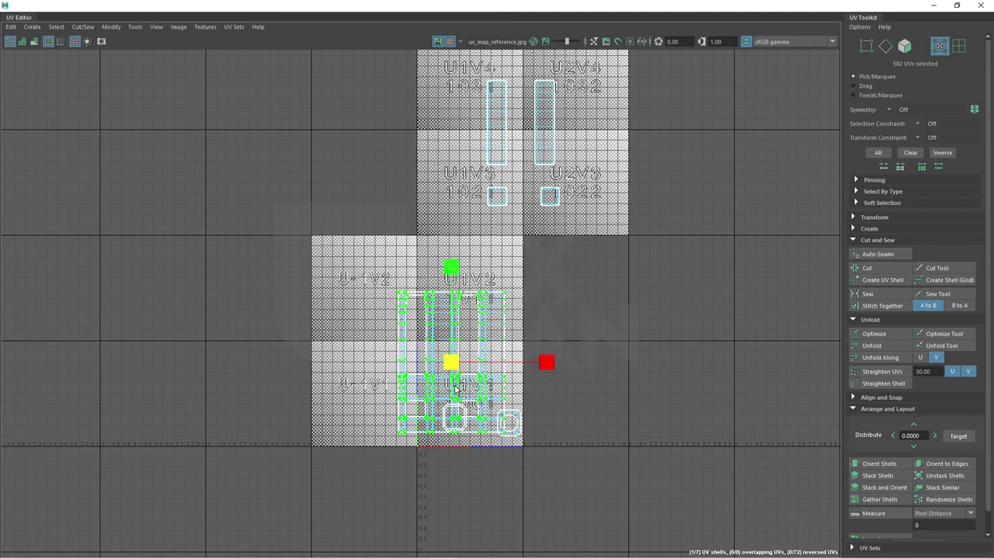
scroll(444, 394, "up", 2)
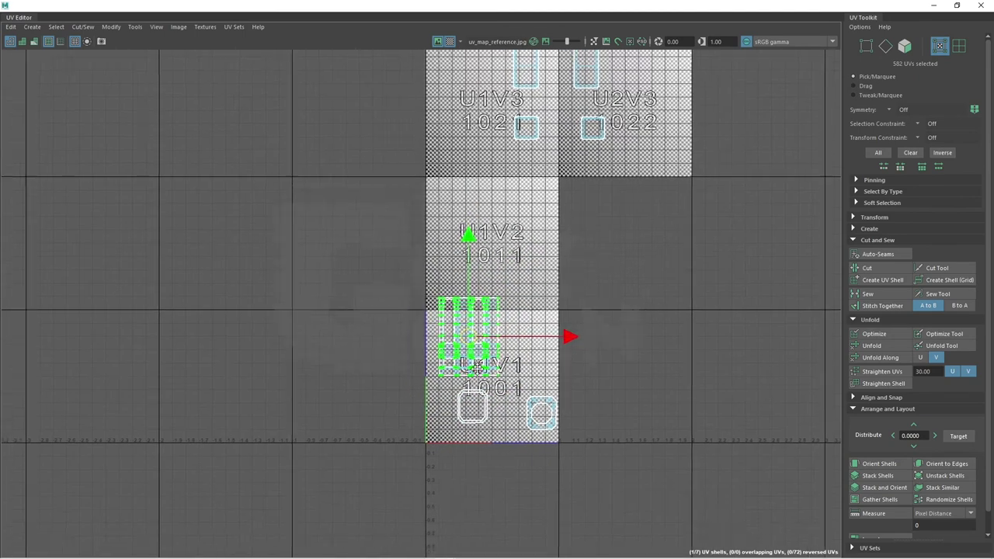
scroll(481, 316, "up", 1)
left_click_drag(480, 316, 630, 334)
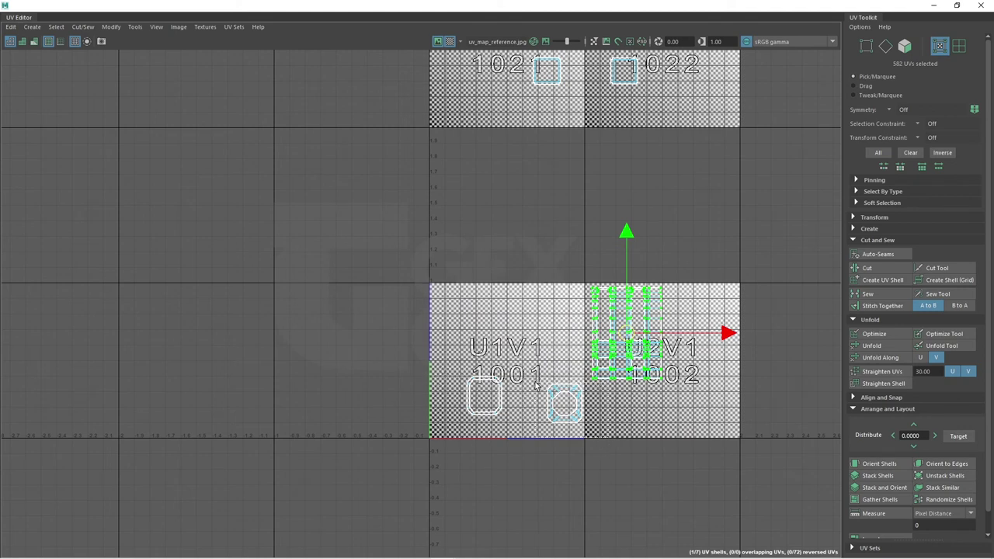
Step: Move both octagonal rim shells into the U2V1 tile side by side
left_click(565, 401)
left_click_drag(564, 403, 609, 405)
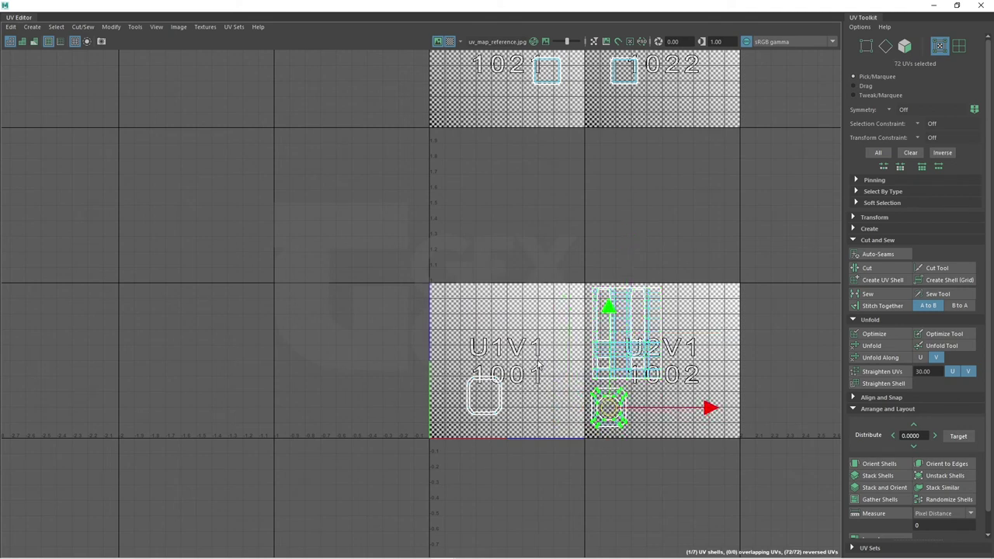
left_click(484, 395)
left_click_drag(483, 396, 644, 412)
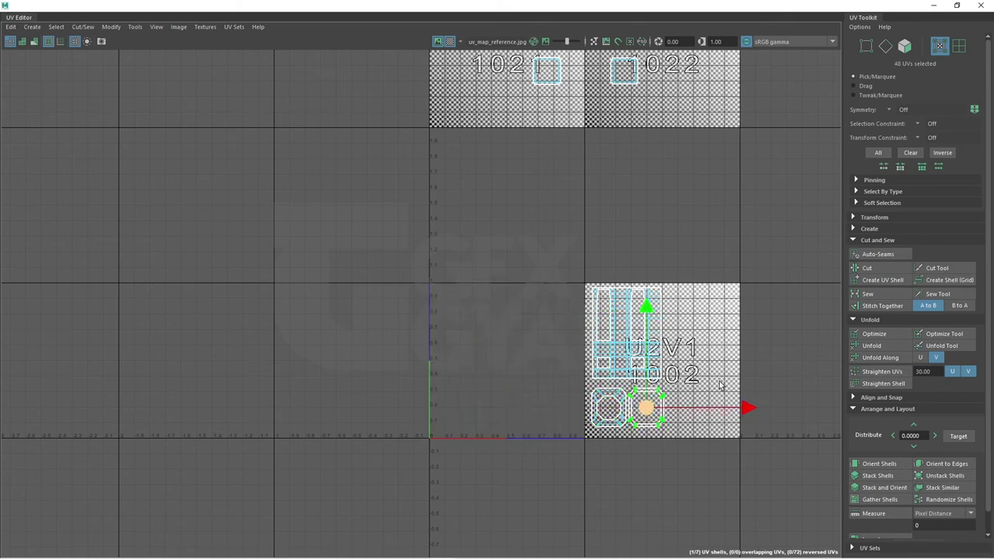
Step: Move the long strip and small square shells into the main tile, then deselect
middle_click_drag(720, 385, 428, 313, "alt")
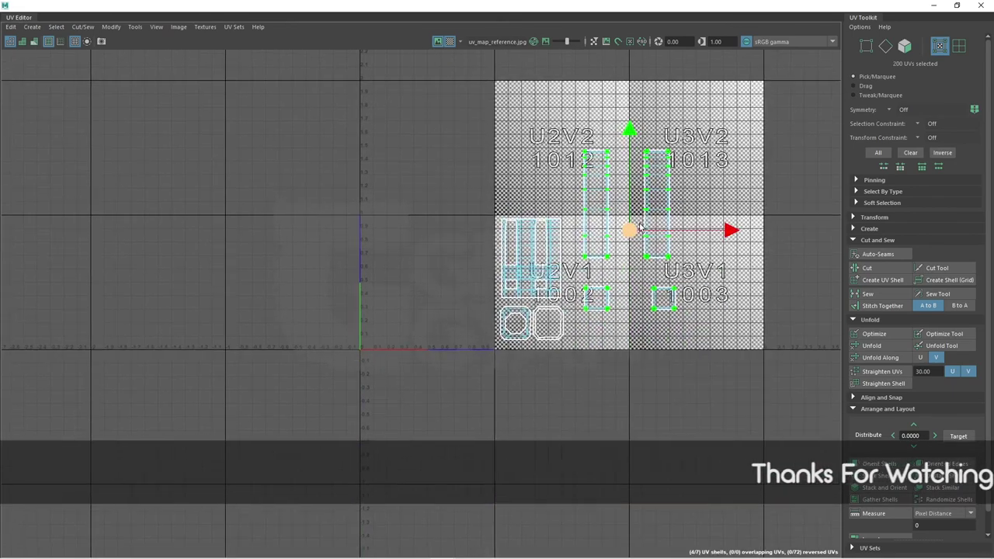
scroll(638, 225, "up", 2)
mouse_move(621, 291)
left_mouse_down()
mouse_move(610, 335)
mouse_move(620, 328)
mouse_move(597, 355)
left_mouse_up()
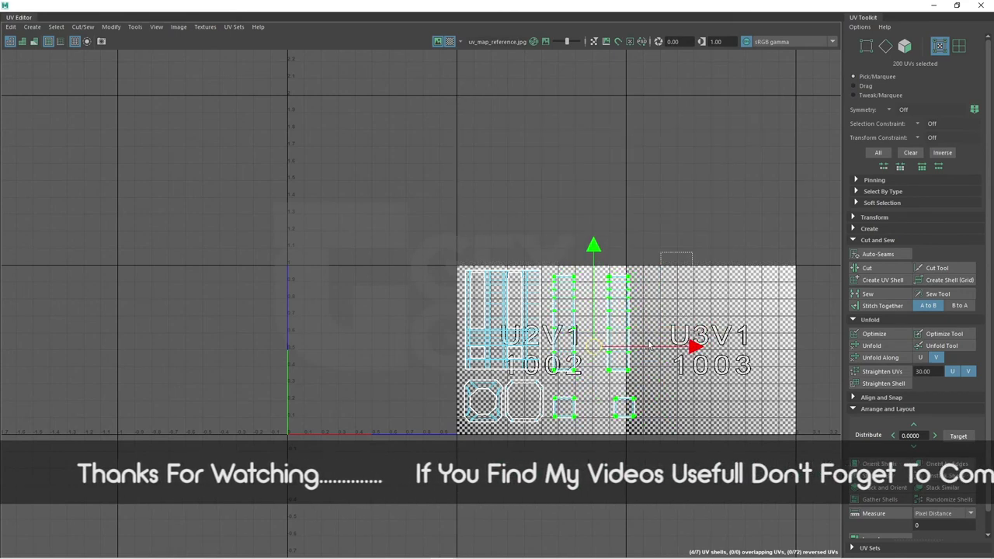
left_click(619, 334)
left_click_drag(716, 347, 695, 349)
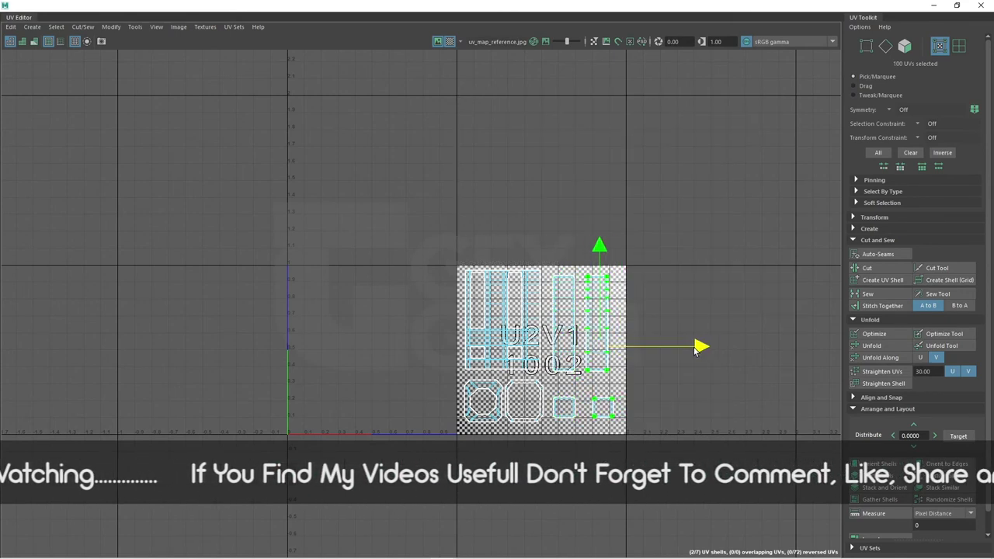
left_click(603, 407)
left_click_drag(701, 406, 690, 409)
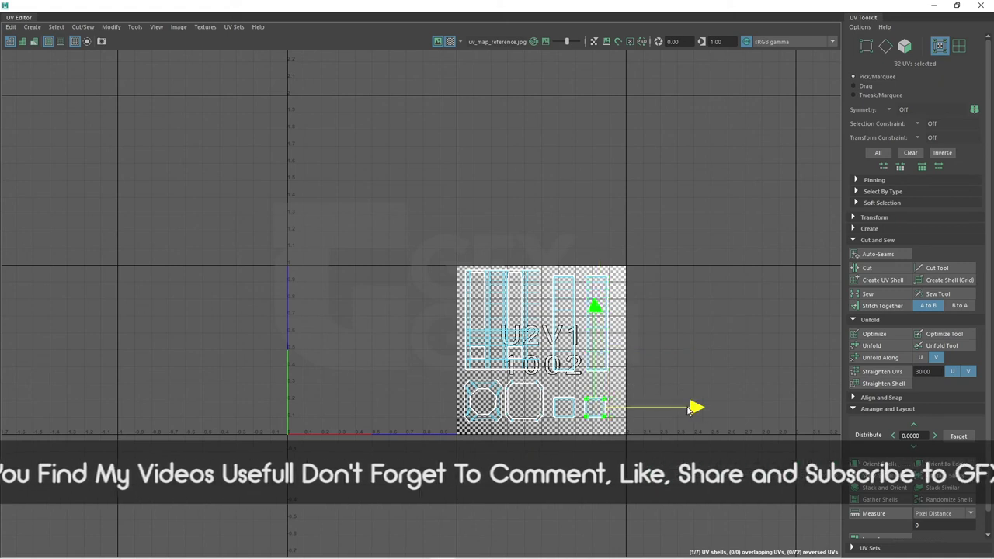
left_click(471, 54)
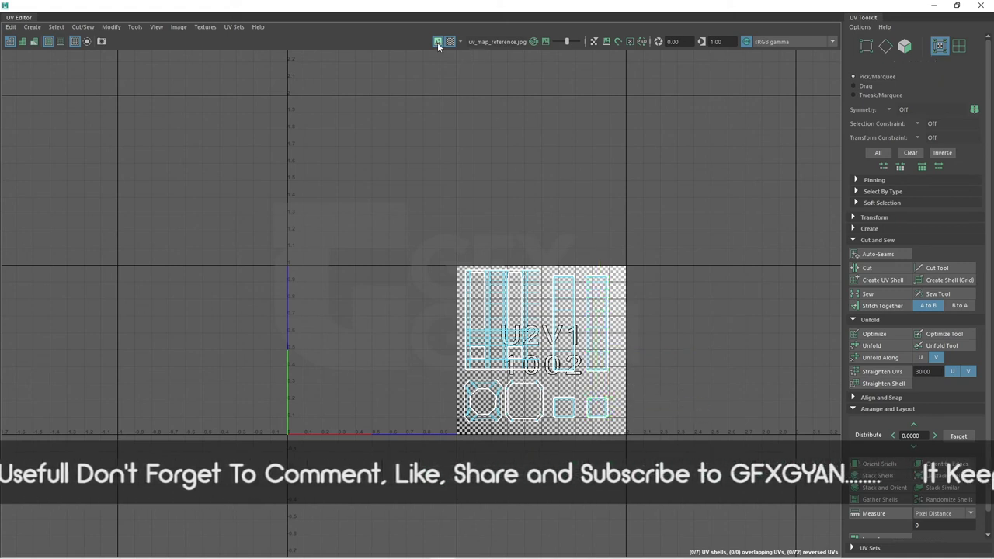
Step: Hide the UV checker, restore the UV Editor window, and view the textured handle in 3D
left_click(438, 42)
scroll(632, 256, "up", 2)
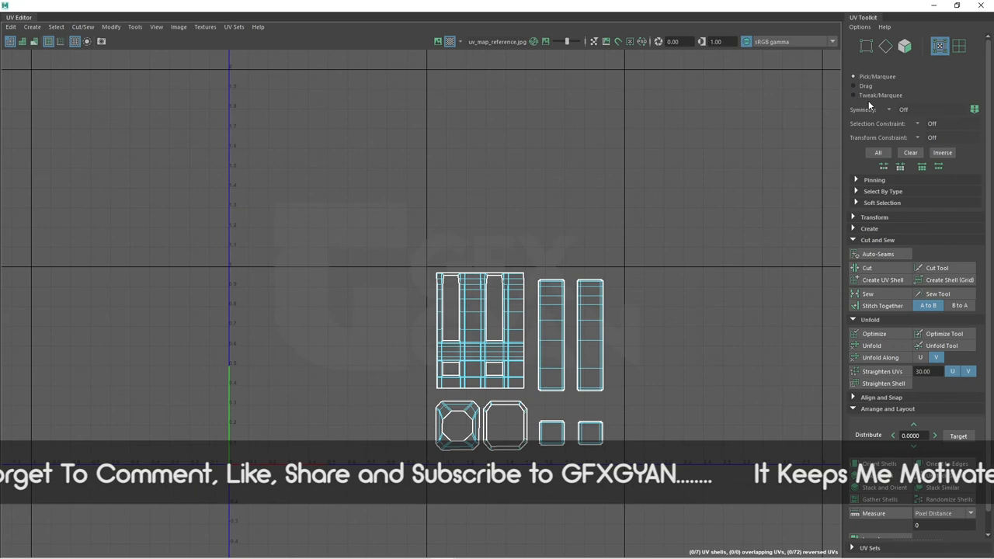
left_click(955, 4)
mouse_move(514, 265)
left_mouse_down("alt")
mouse_move(481, 273)
mouse_move(421, 173)
left_mouse_up("alt")
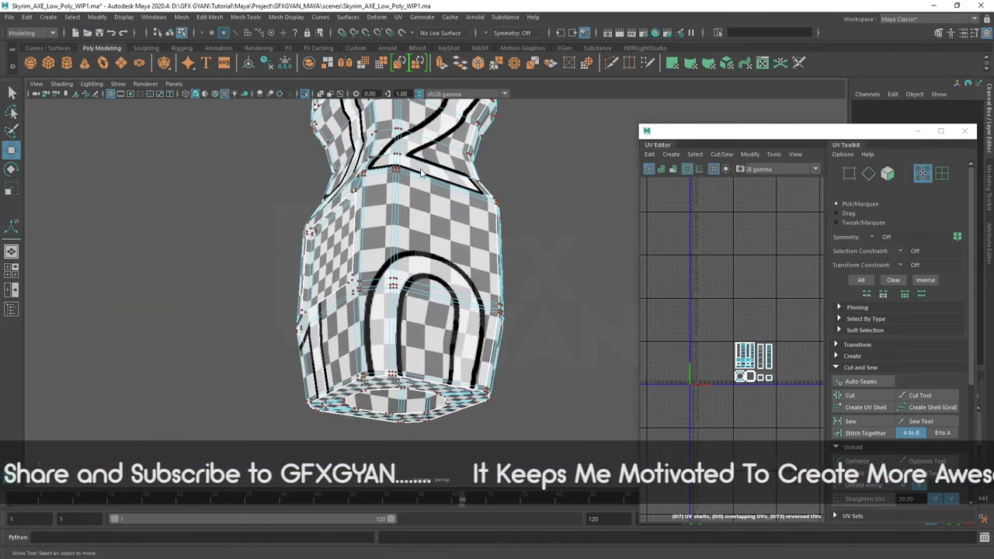
left_click(421, 173)
mouse_move(445, 222)
left_mouse_down("alt")
mouse_move(577, 266)
mouse_move(564, 262)
mouse_move(519, 309)
mouse_move(521, 294)
mouse_move(472, 264)
mouse_move(511, 308)
mouse_move(578, 295)
mouse_move(526, 295)
mouse_move(553, 224)
mouse_move(524, 278)
mouse_move(560, 261)
mouse_move(616, 286)
mouse_move(673, 279)
mouse_move(448, 286)
left_mouse_up("alt")
left_click(553, 224)
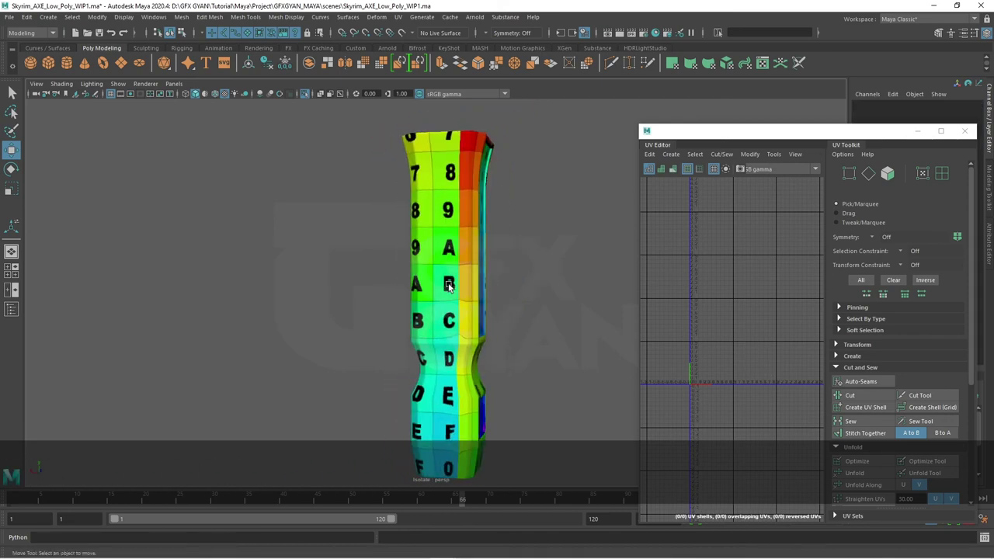
Step: Toggle the handle's smooth mesh preview off and on, viewing the spiral decal side
left_click(448, 286)
scroll(448, 285, "up", 2)
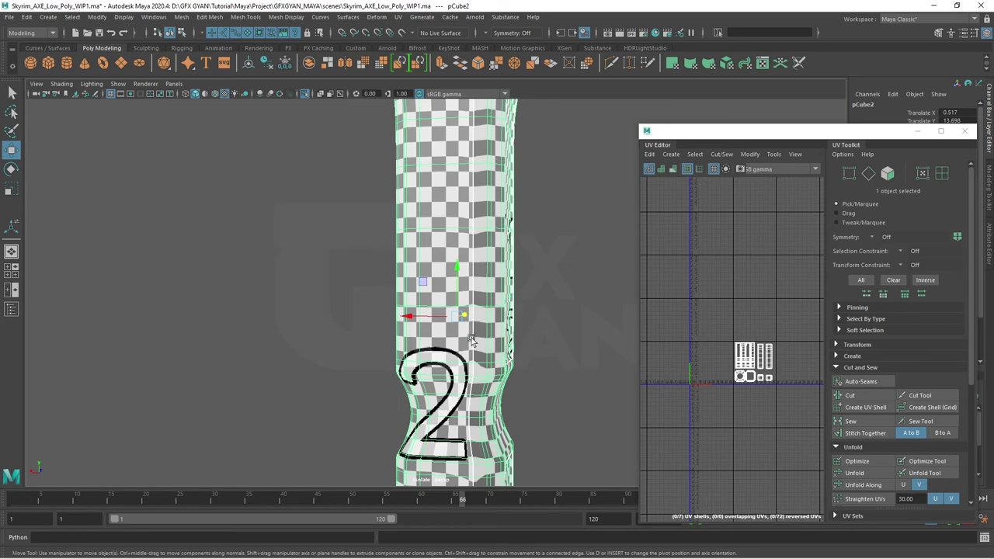
key("1")
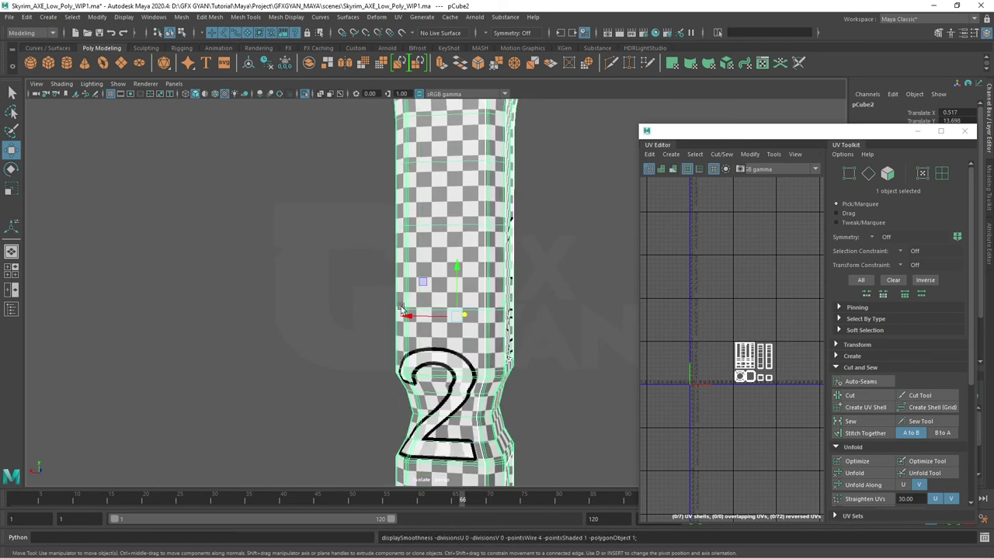
key("3")
scroll(483, 266, "down", 3)
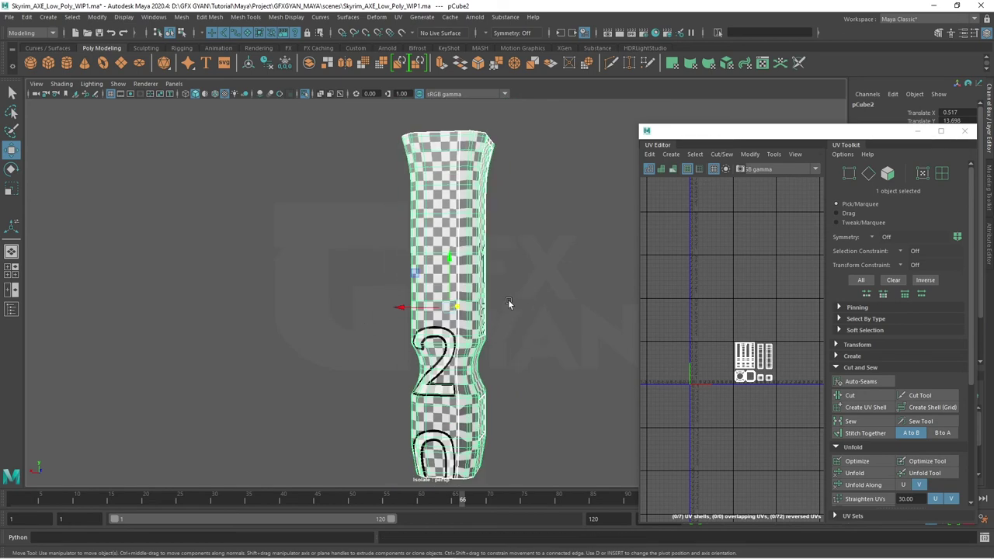
mouse_move(507, 299)
left_mouse_down("alt")
mouse_move(627, 303)
mouse_move(514, 322)
left_mouse_up("alt")
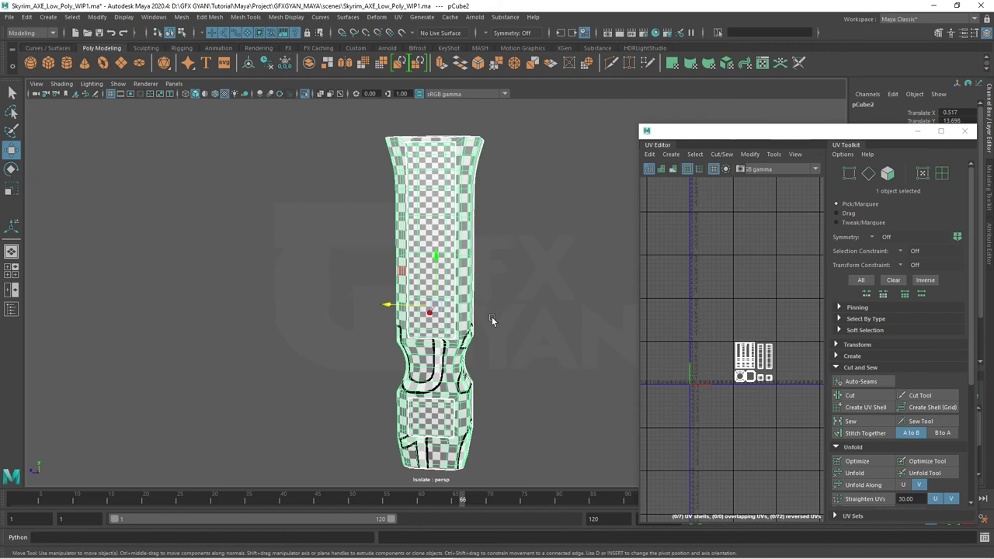
scroll(491, 321, "up", 3)
mouse_move(510, 349)
left_mouse_down("alt")
mouse_move(504, 358)
mouse_move(540, 362)
left_mouse_up("alt")
scroll(510, 380, "down", 3)
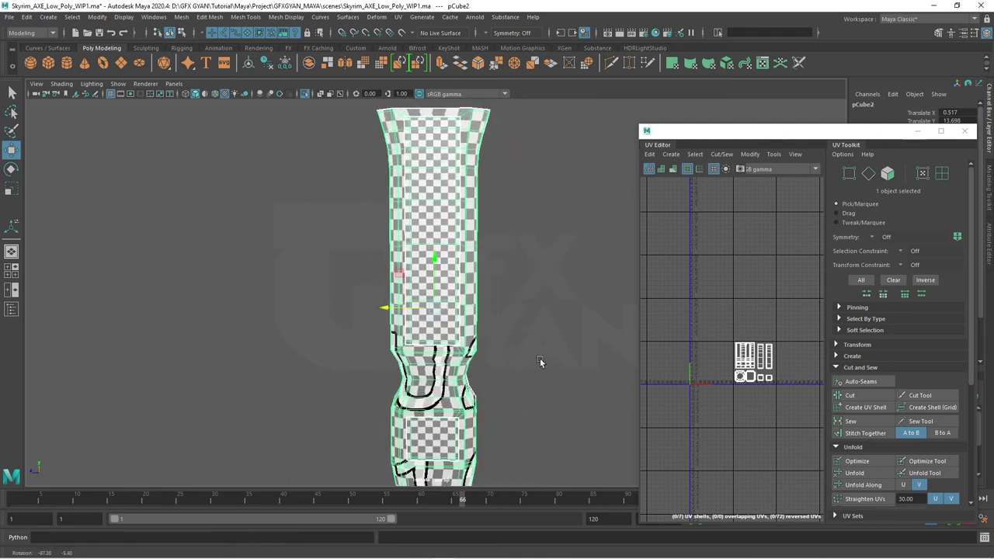
Step: Isolate the handle with Ctrl+1 to inspect its texture, then show the whole axe again
key("ctrl+1")
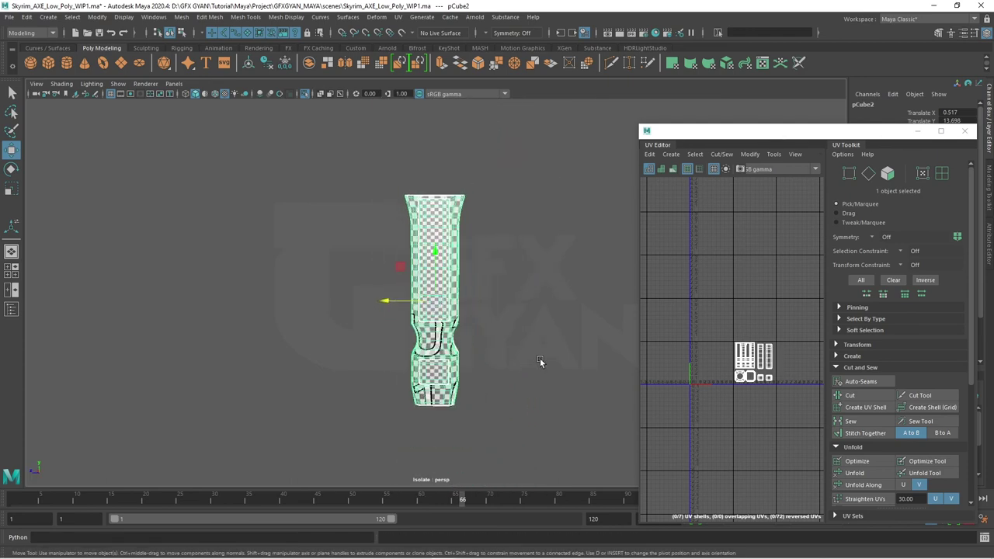
left_click(573, 363)
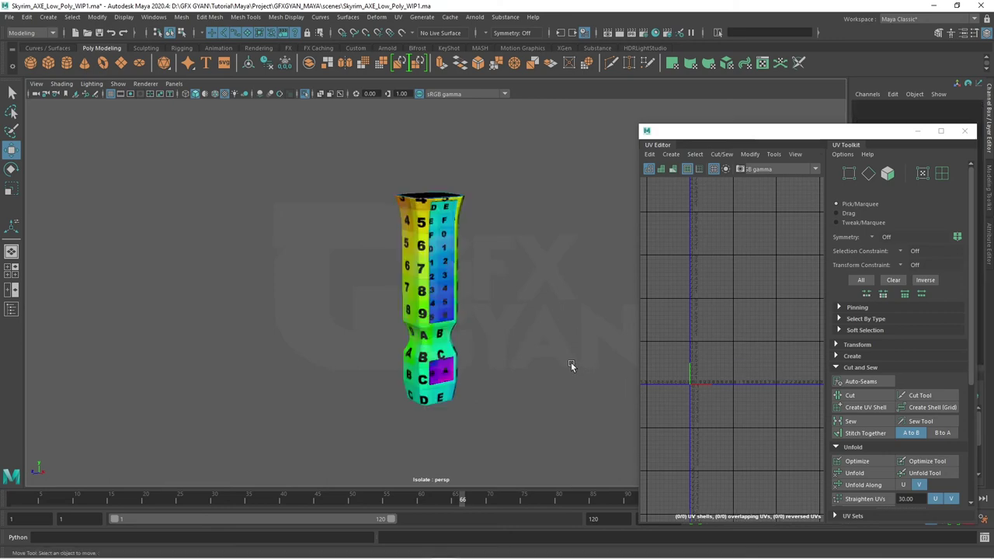
scroll(571, 362, "up", 3)
mouse_move(517, 351)
left_mouse_down("alt")
mouse_move(483, 357)
mouse_move(497, 303)
left_mouse_up("alt")
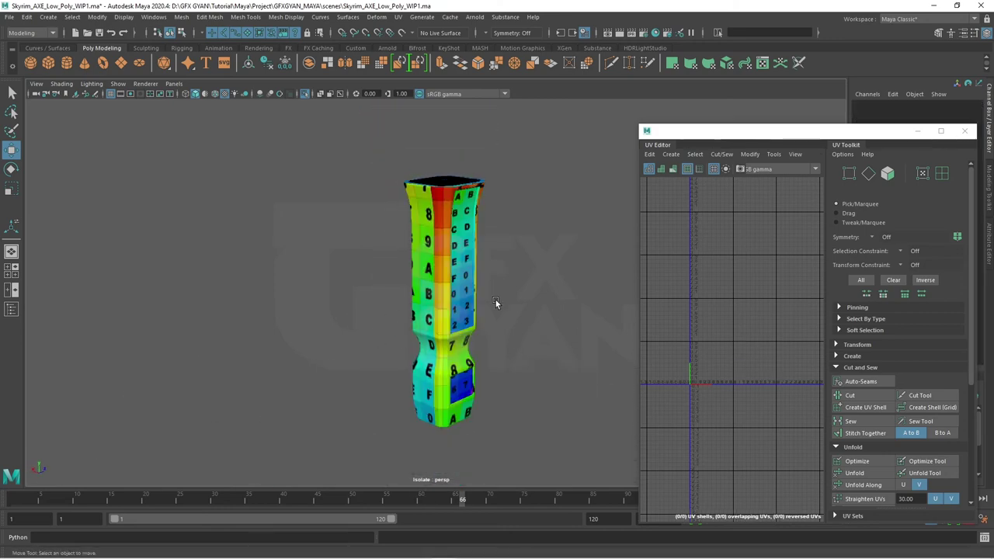
key("ctrl+1")
left_click_drag(493, 320, 357, 294, "alt")
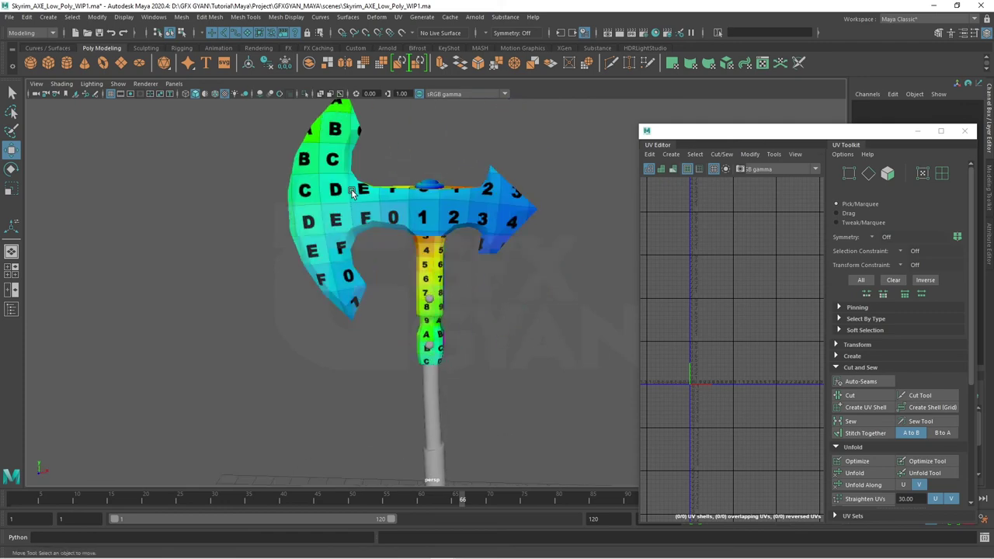
Step: Select the axe blade and inspect its UV shells in the maximized UV Editor, then restore it
left_click(352, 193)
scroll(440, 291, "up", 3)
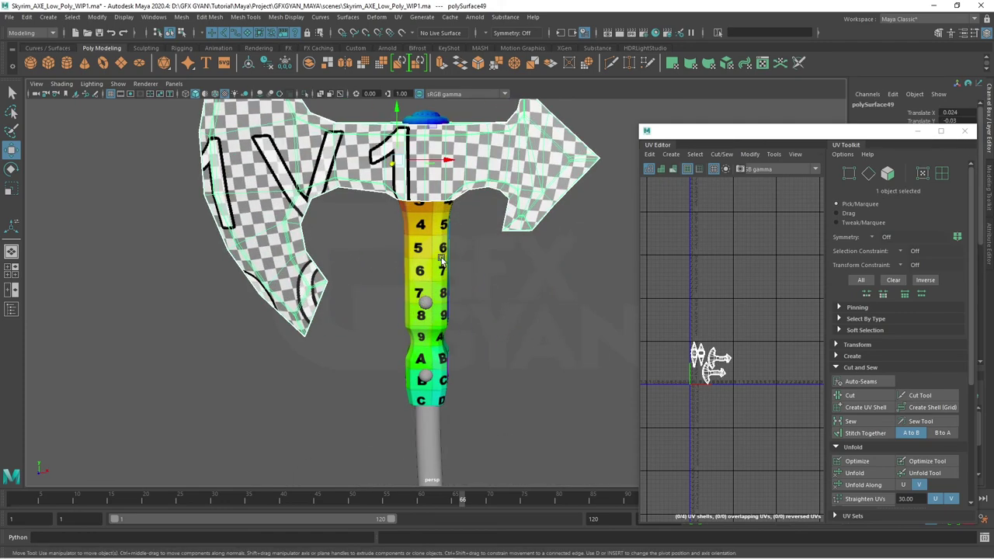
left_click_drag(440, 252, 497, 233, "alt")
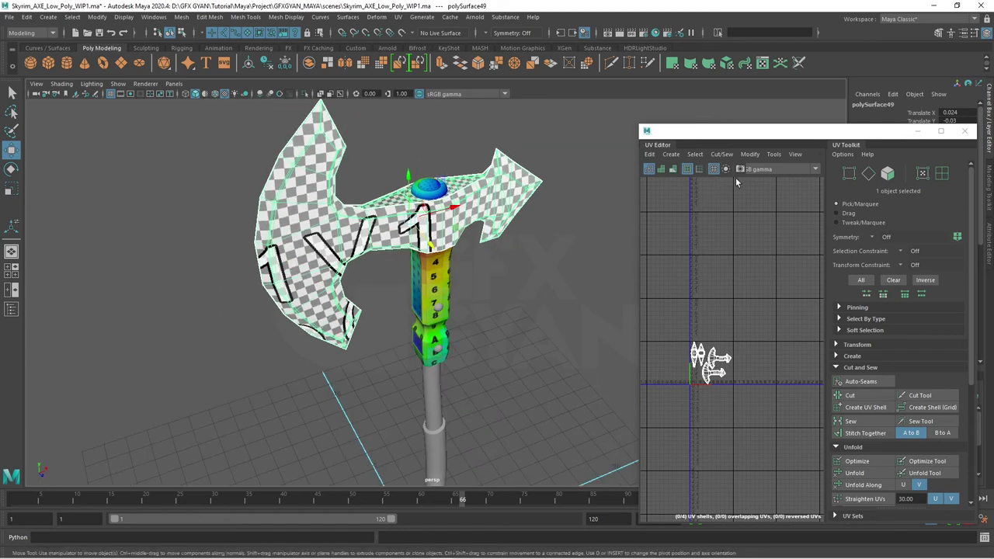
left_click(940, 130)
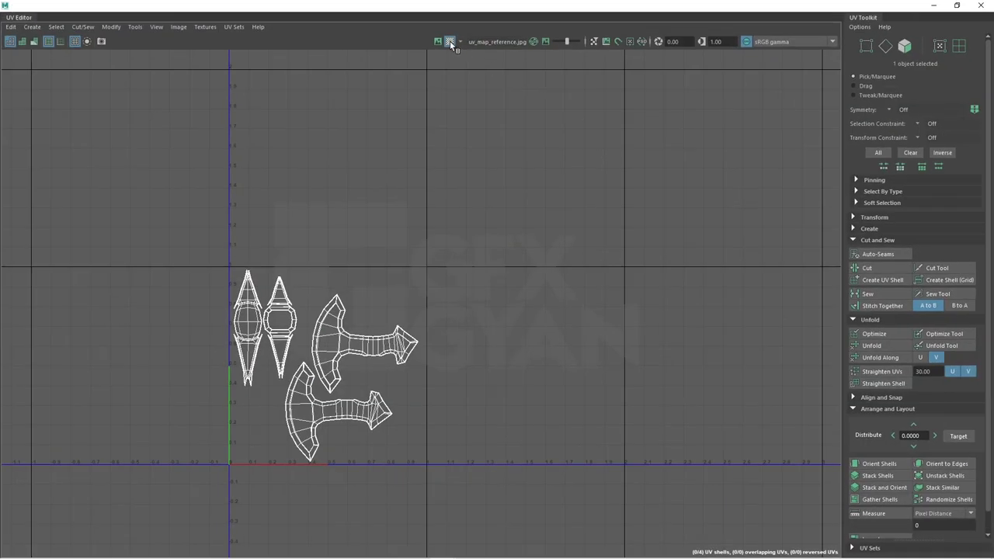
left_click(957, 5)
mouse_move(419, 310)
left_mouse_down("alt")
mouse_move(453, 318)
mouse_move(445, 291)
mouse_move(493, 297)
mouse_move(344, 282)
mouse_move(517, 282)
mouse_move(486, 327)
left_mouse_up("alt")
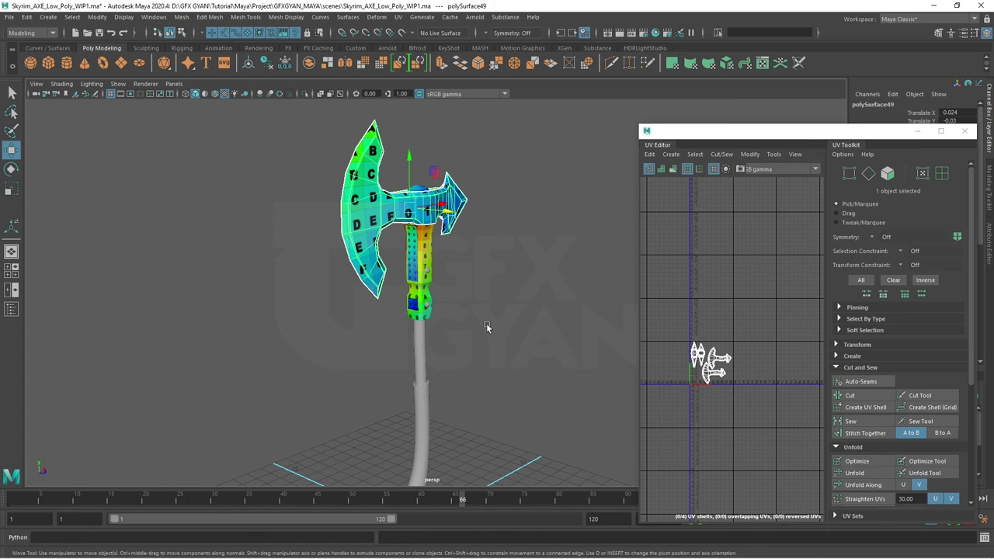
Step: Compare the upper handle and lower grip polySurface47 UVs, ending with the lower grip selected
left_click_drag(463, 329, 432, 344, "alt")
left_click(433, 347)
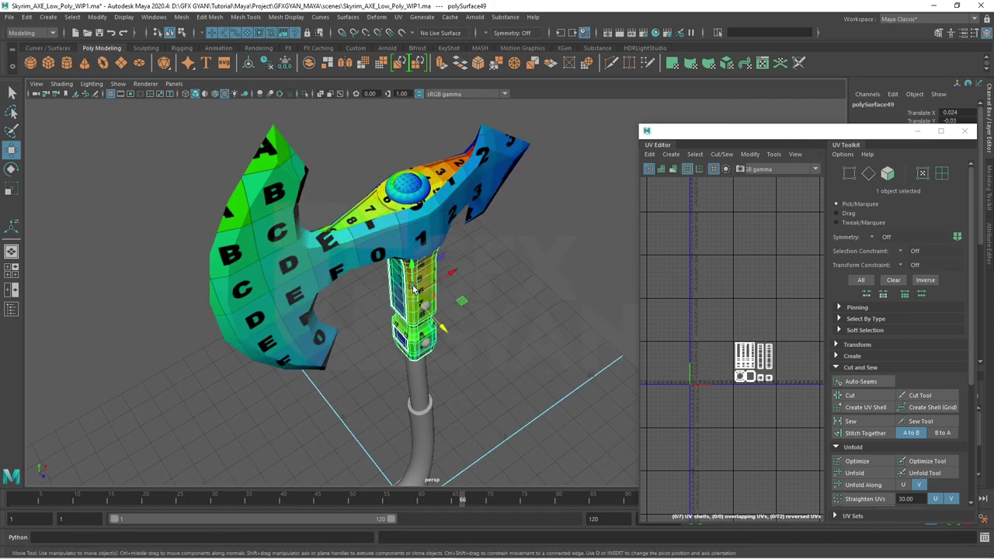
scroll(447, 225, "up", 3)
left_click_drag(447, 225, 469, 262, "alt")
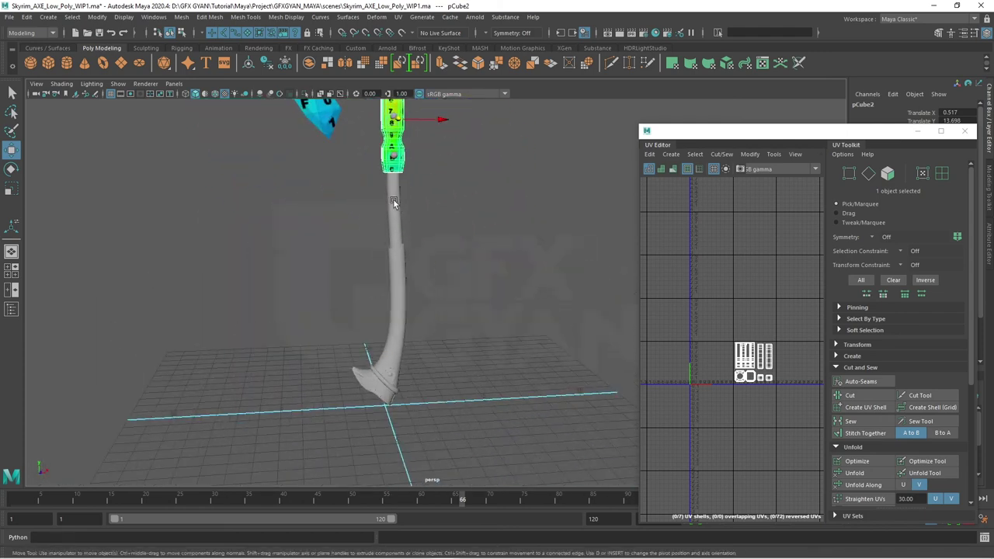
left_click(394, 204)
left_click(402, 258)
left_click(396, 215)
left_click(406, 251)
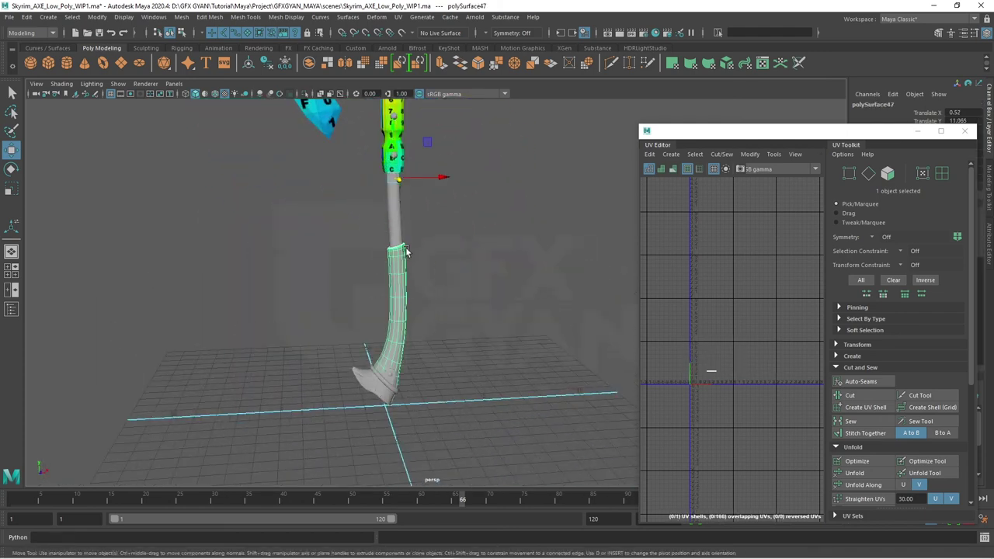
left_click(400, 219)
left_click(393, 293)
left_click(395, 229)
left_click(396, 272)
Step: Zoom and tumble the viewport to inspect the coloured axe head and whole axe
mouse_move(475, 286)
middle_mouse_down("alt")
mouse_move(497, 311)
mouse_move(462, 308)
middle_mouse_up("alt")
scroll(421, 284, "up", 3)
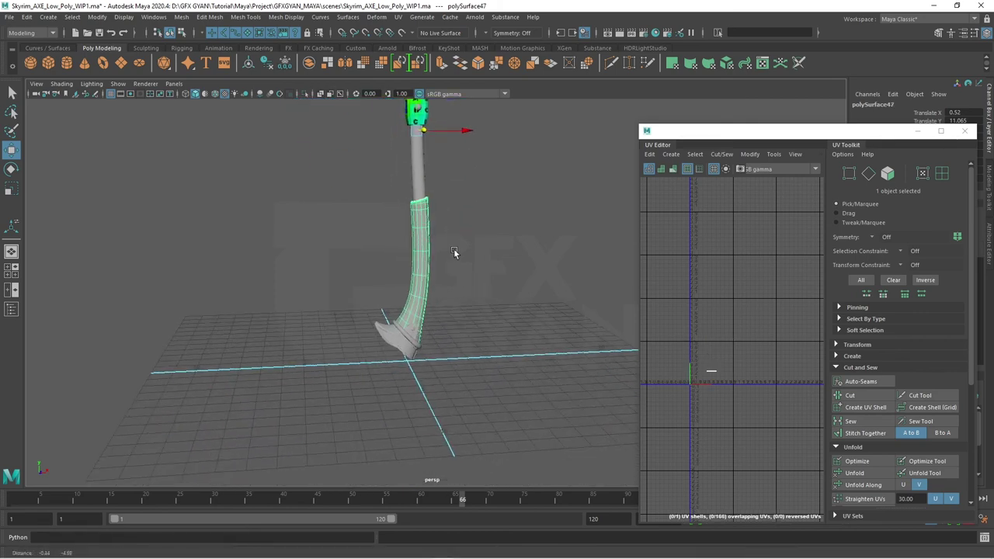
scroll(454, 248, "up", 2)
scroll(439, 334, "up", 2)
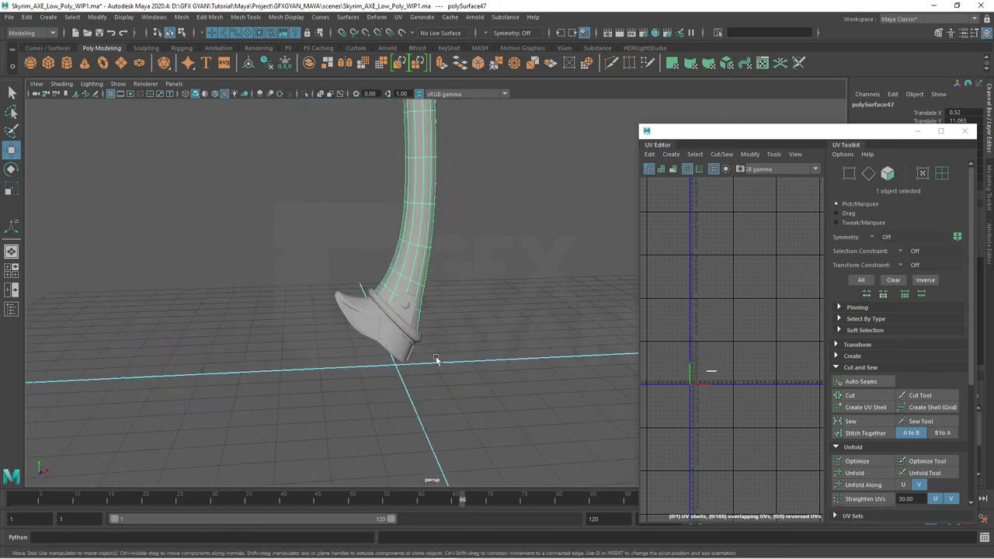
scroll(475, 396, "down", 3)
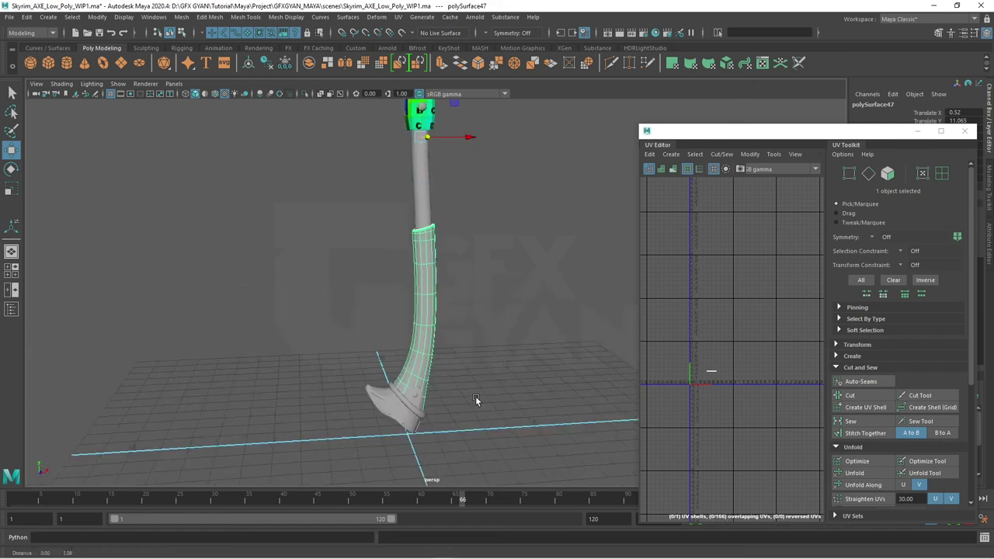
middle_click_drag(475, 396, 450, 295, "alt")
scroll(426, 205, "up", 2)
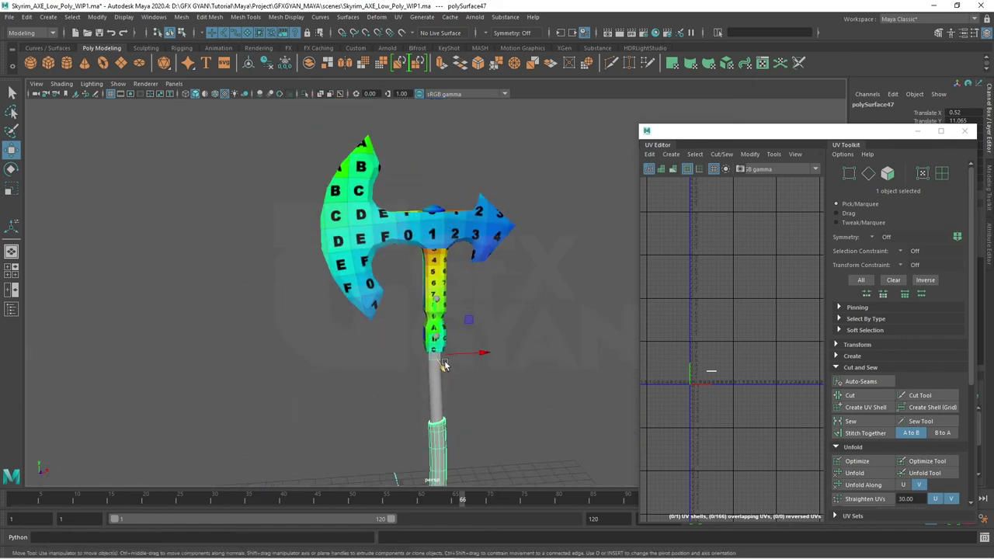
mouse_move(444, 361)
left_mouse_down("alt")
mouse_move(535, 396)
mouse_move(528, 327)
mouse_move(536, 375)
left_mouse_up("alt")
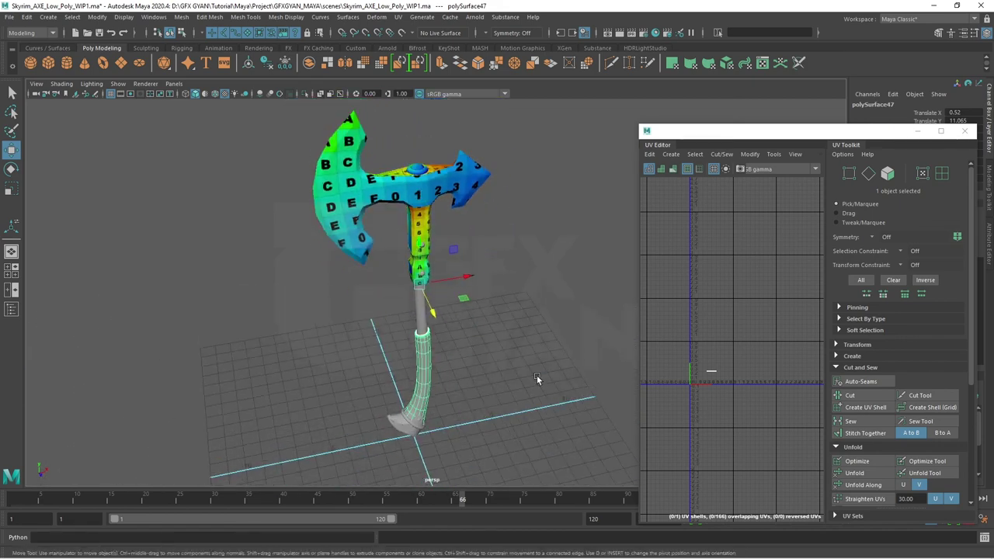